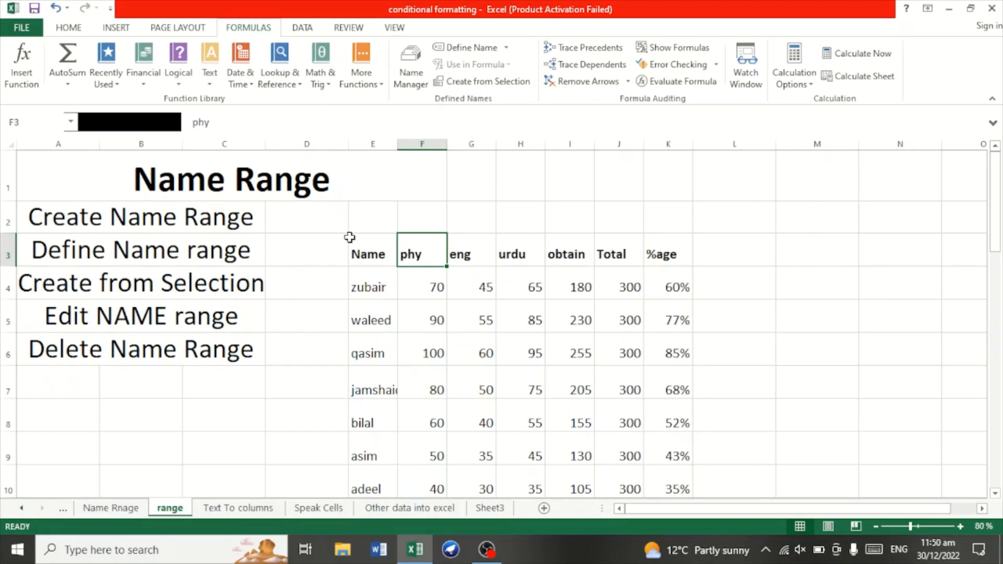
click(369, 246)
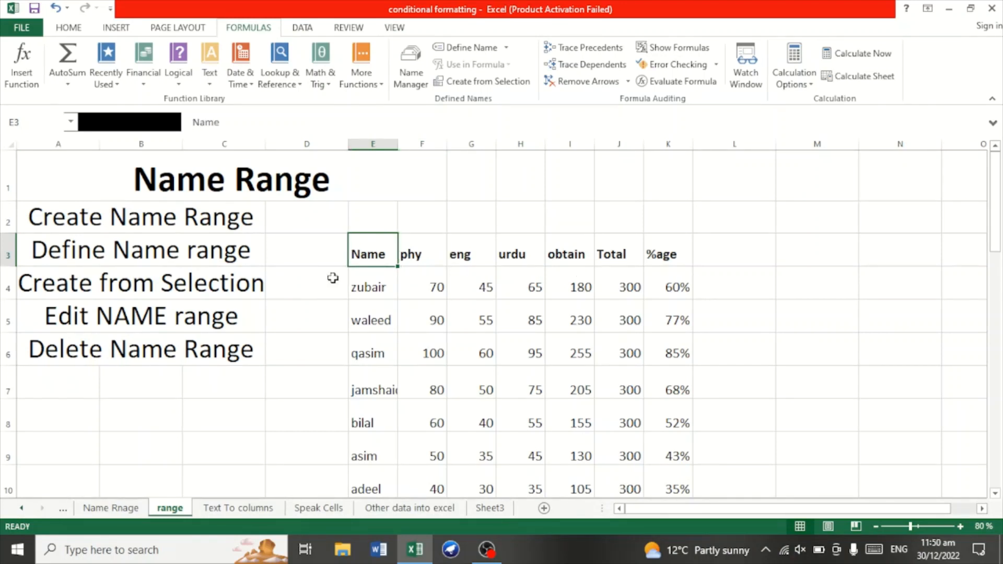
click(376, 318)
click(415, 290)
click(417, 249)
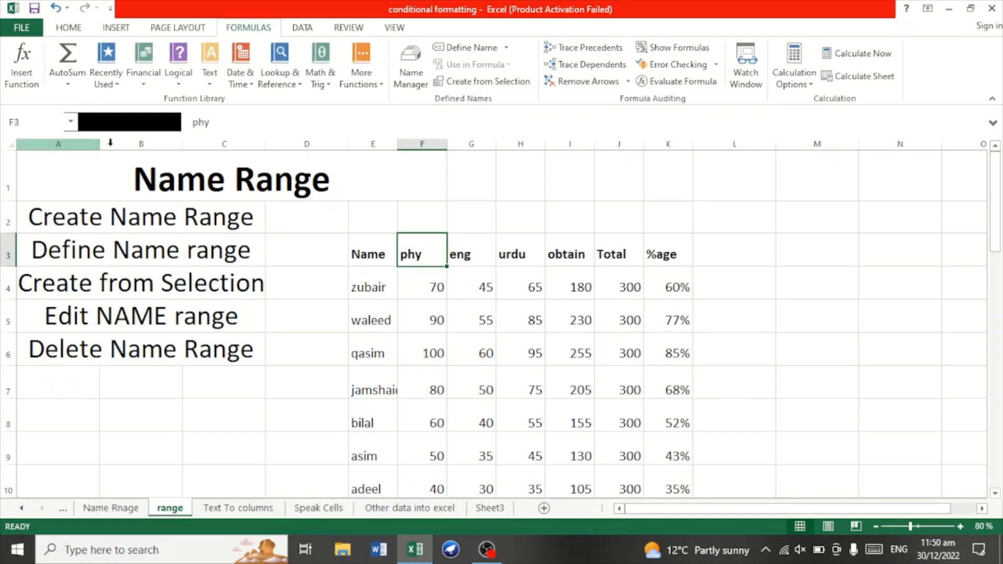
click(70, 124)
click(39, 123)
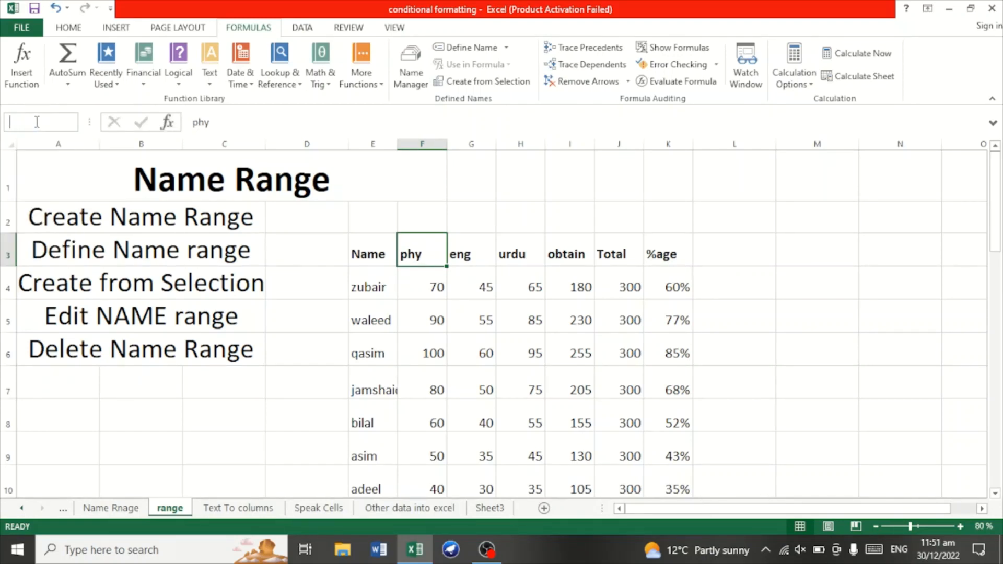
click(20, 168)
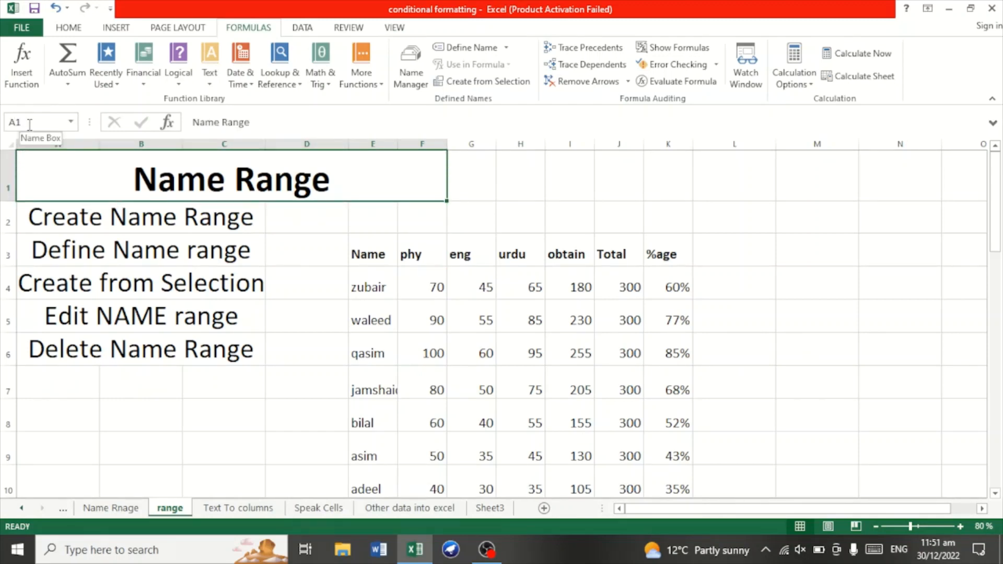
click(379, 315)
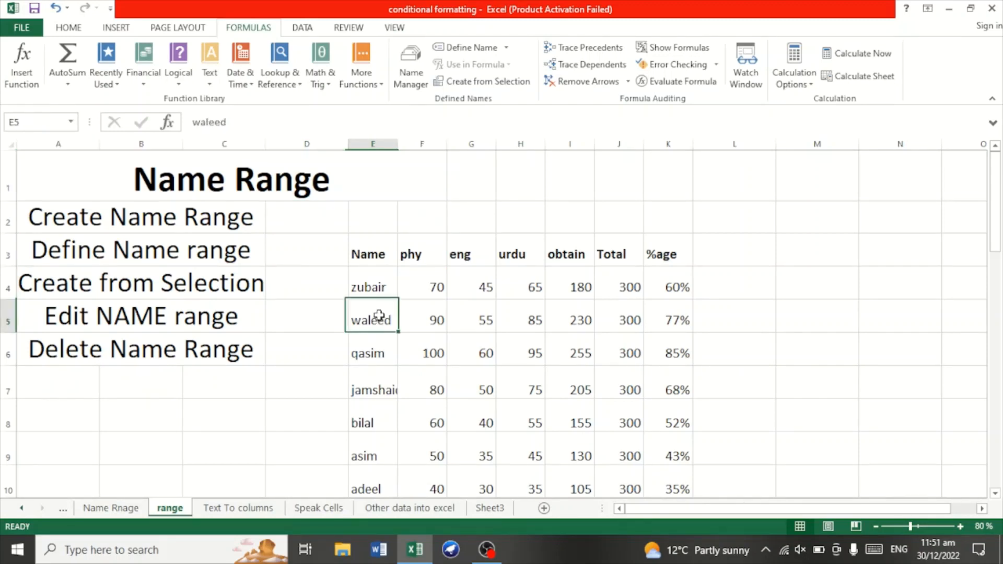
click(369, 255)
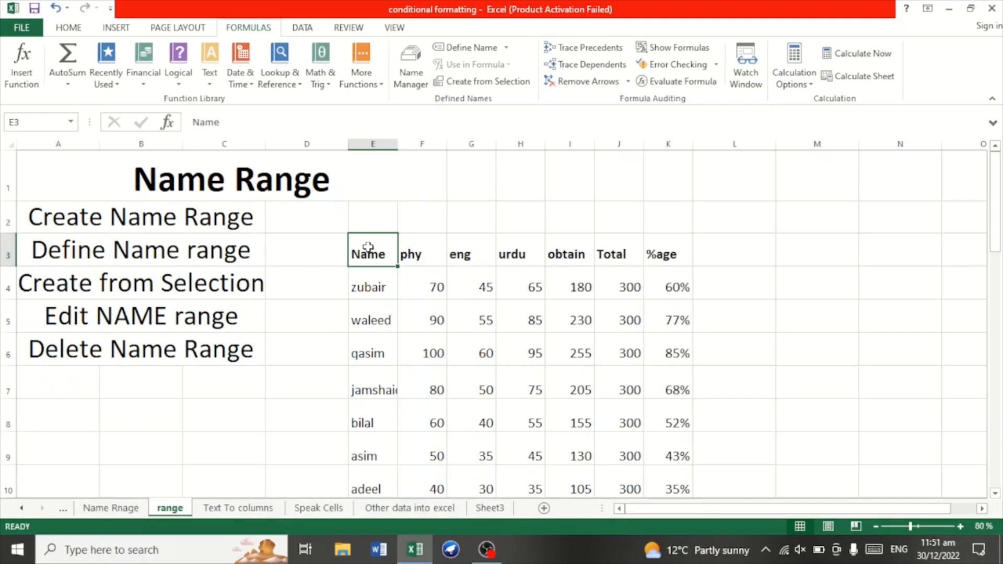
click(152, 422)
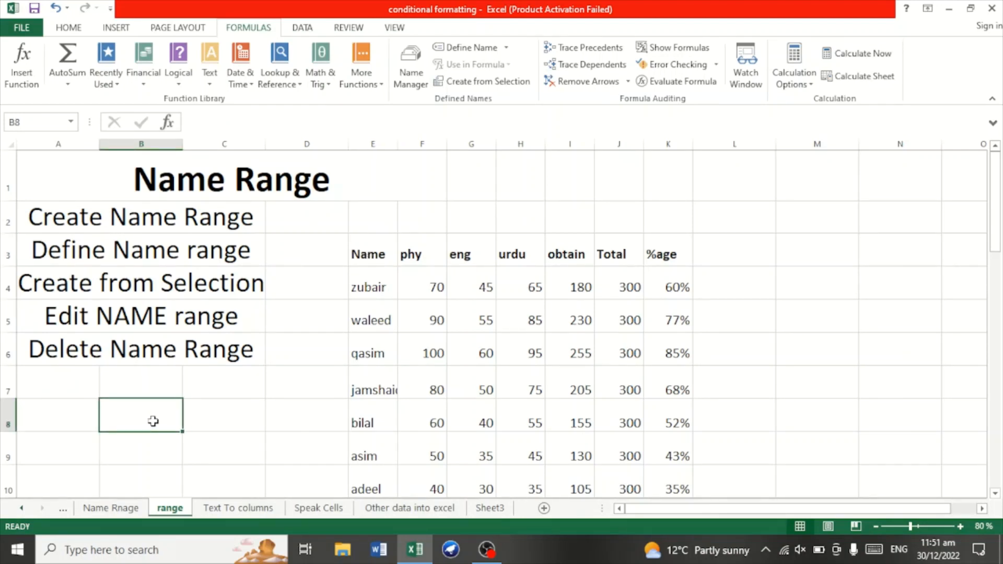
Check the Text To columns sheet for existing named ranges and view the Name Rnage sheet.
click(245, 514)
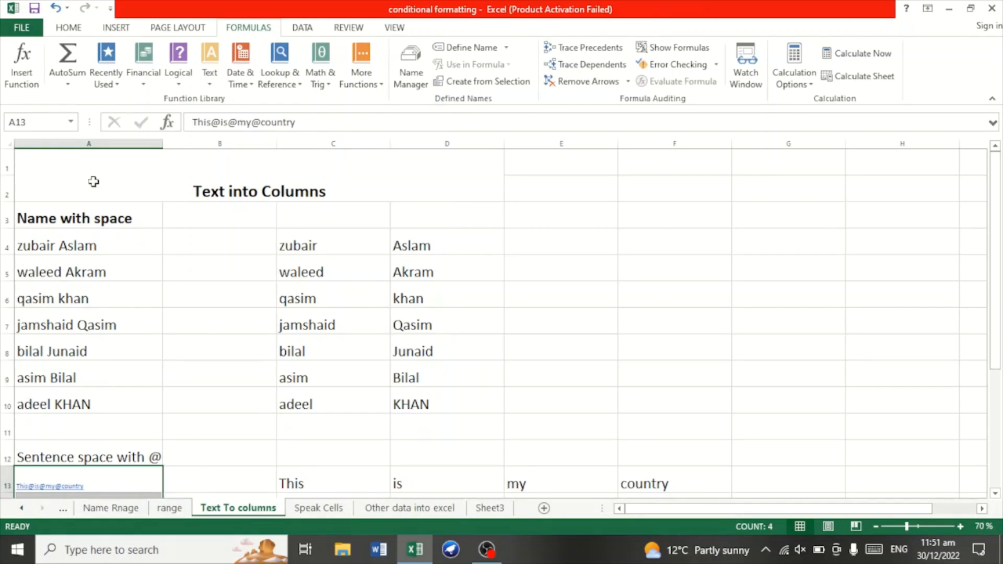
click(71, 122)
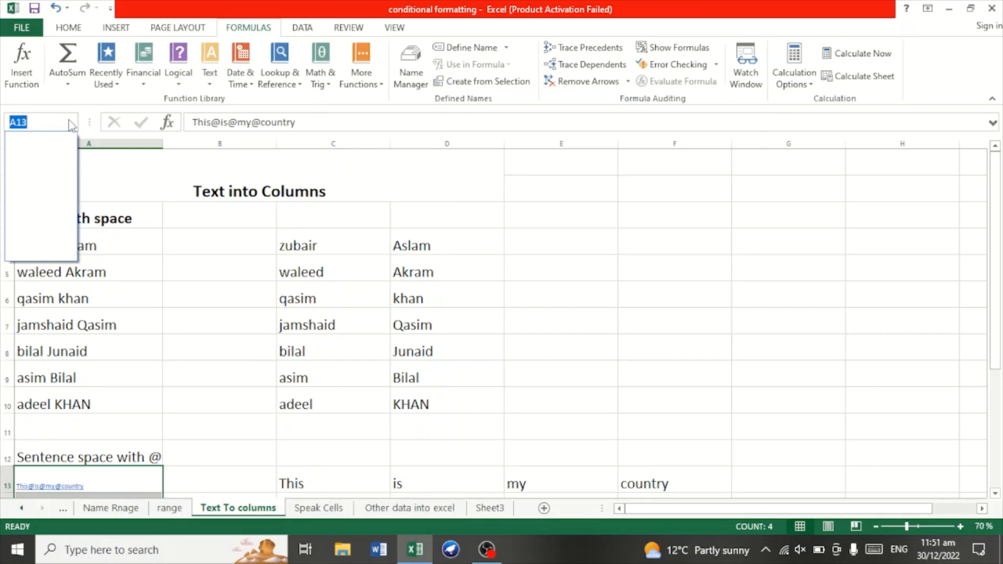
click(112, 514)
click(111, 513)
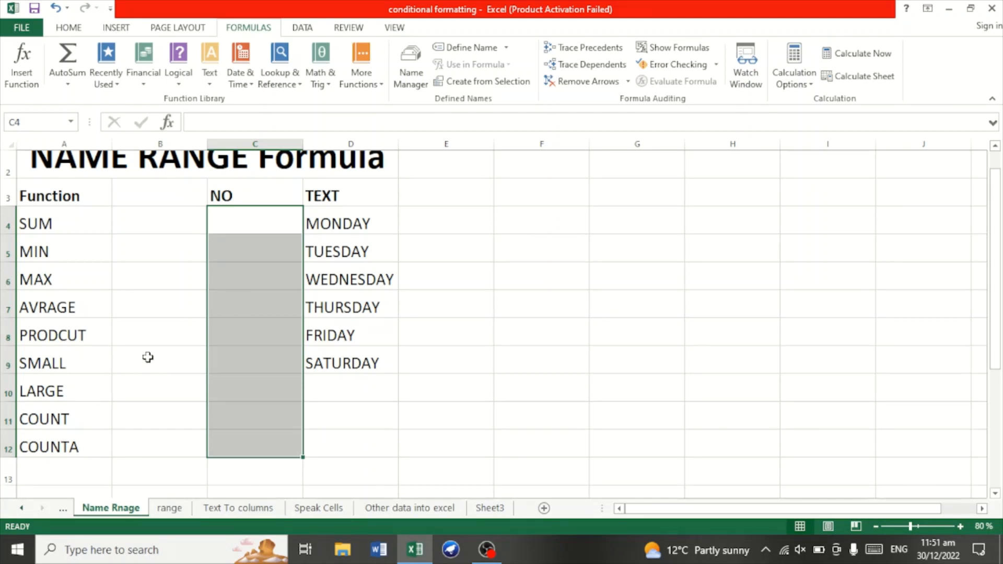
drag(997, 275, 996, 245)
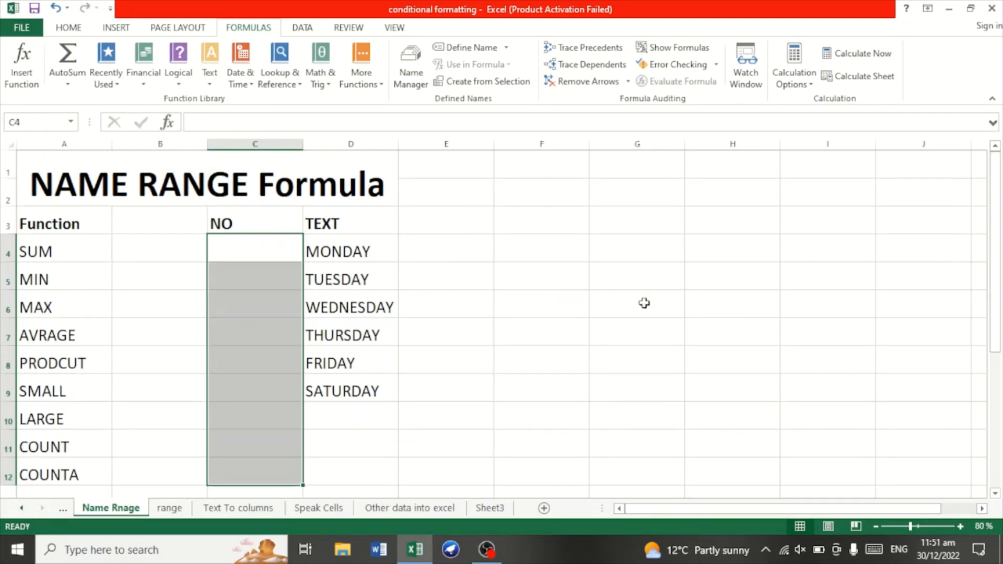
Name the student name column E3:E10 on the range sheet NAME.
click(170, 509)
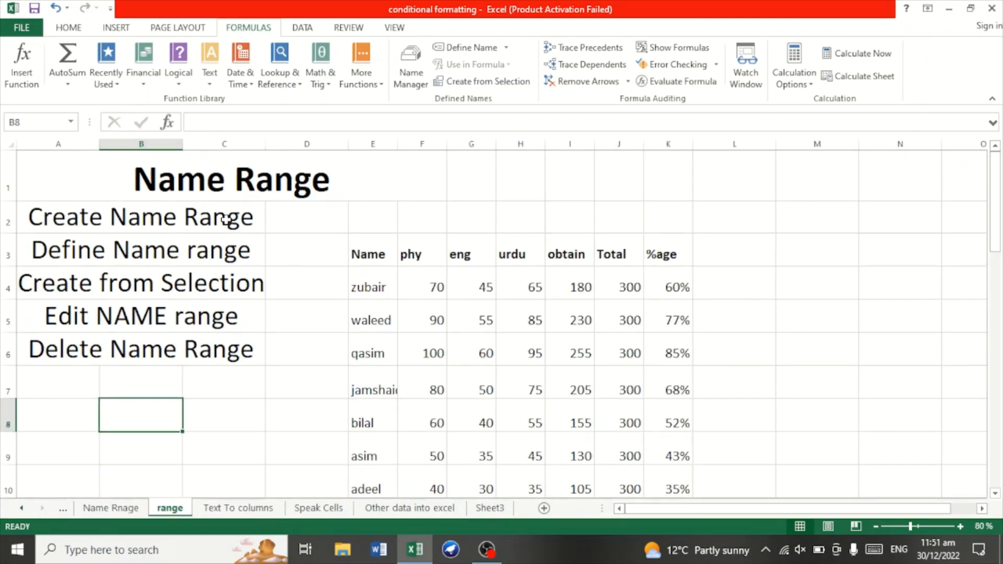
mouse_move(372, 255)
mouse_down()
mouse_move(385, 418)
mouse_move(376, 495)
mouse_move(360, 421)
mouse_move(369, 273)
mouse_up()
drag(994, 276, 996, 194)
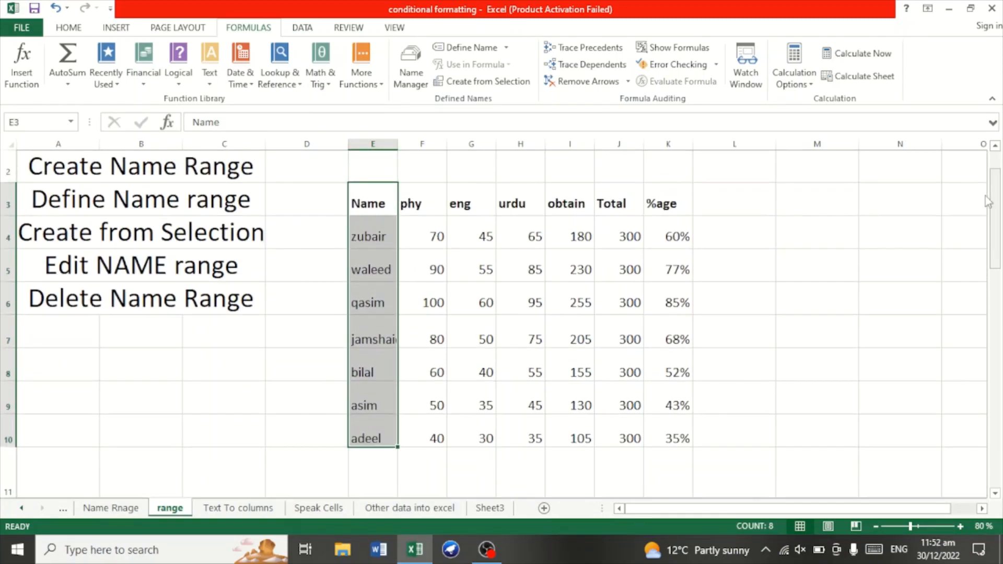
click(39, 121)
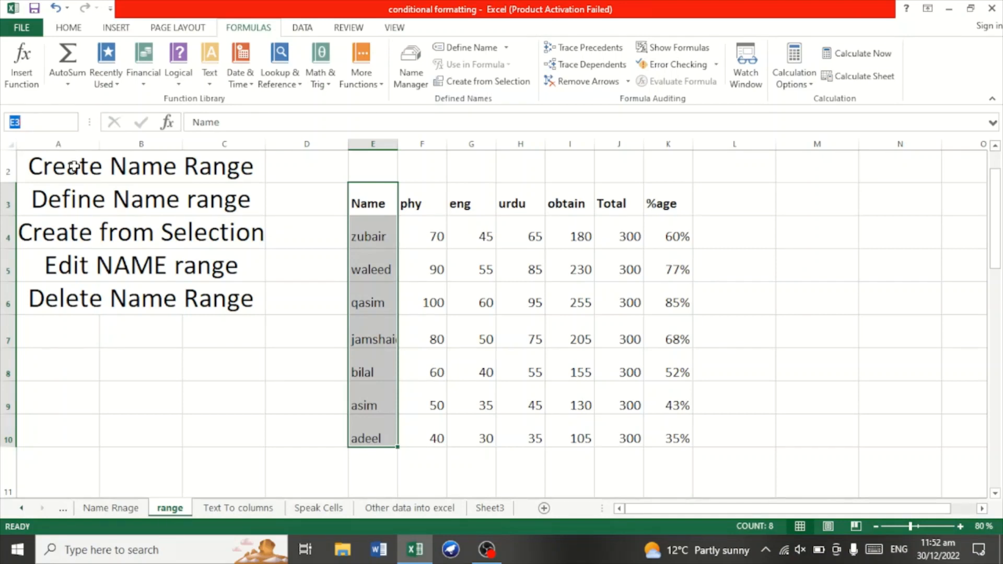
key(BackSpace)
key(Return)
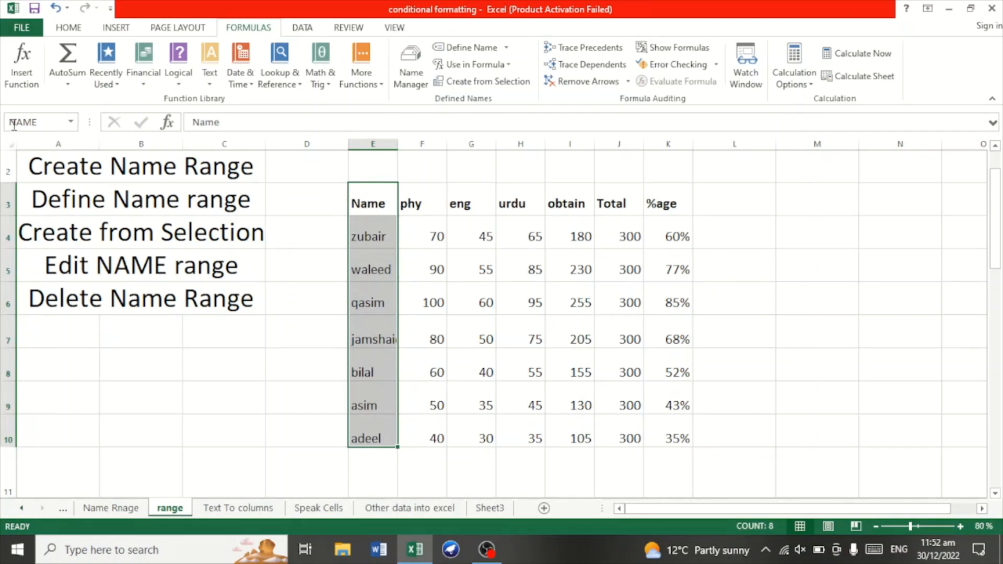
Move to an empty cell and jump to the NAME range through the list of defined names.
click(70, 123)
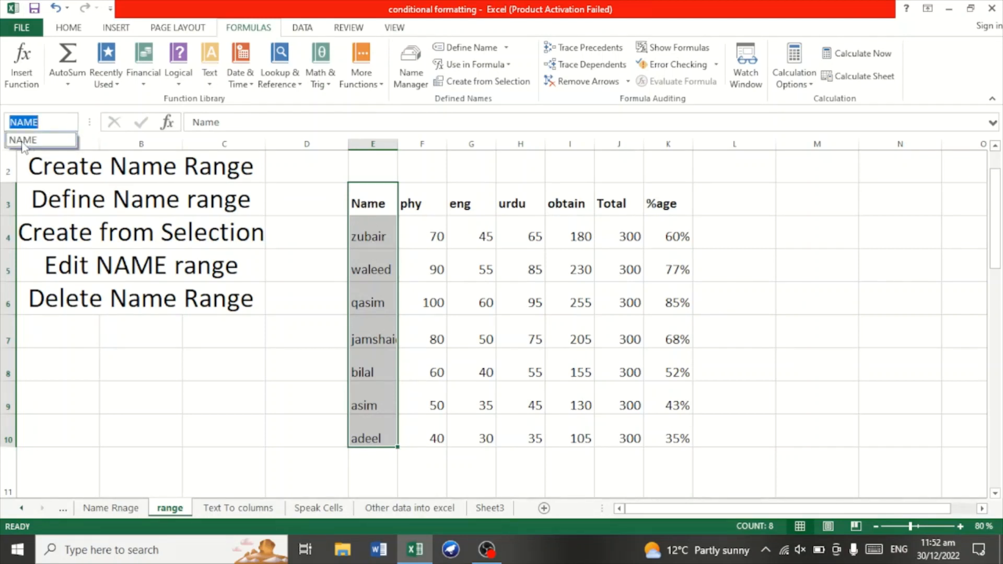
click(136, 364)
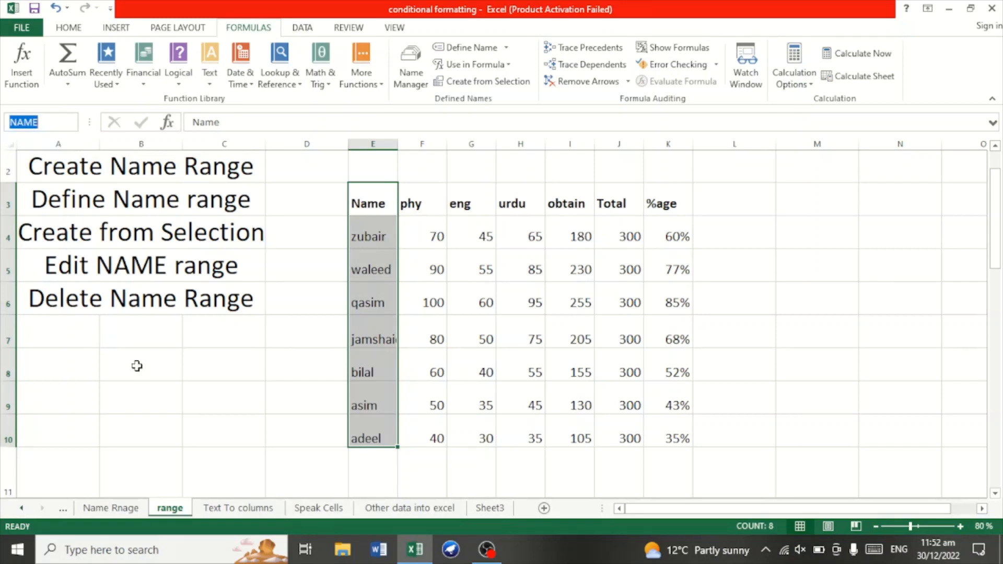
click(137, 365)
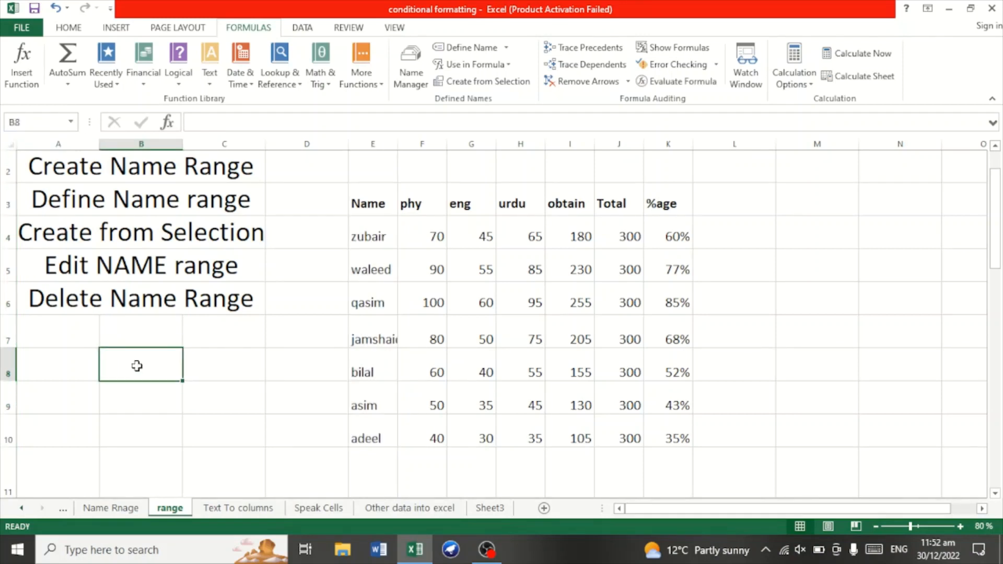
click(70, 122)
click(37, 141)
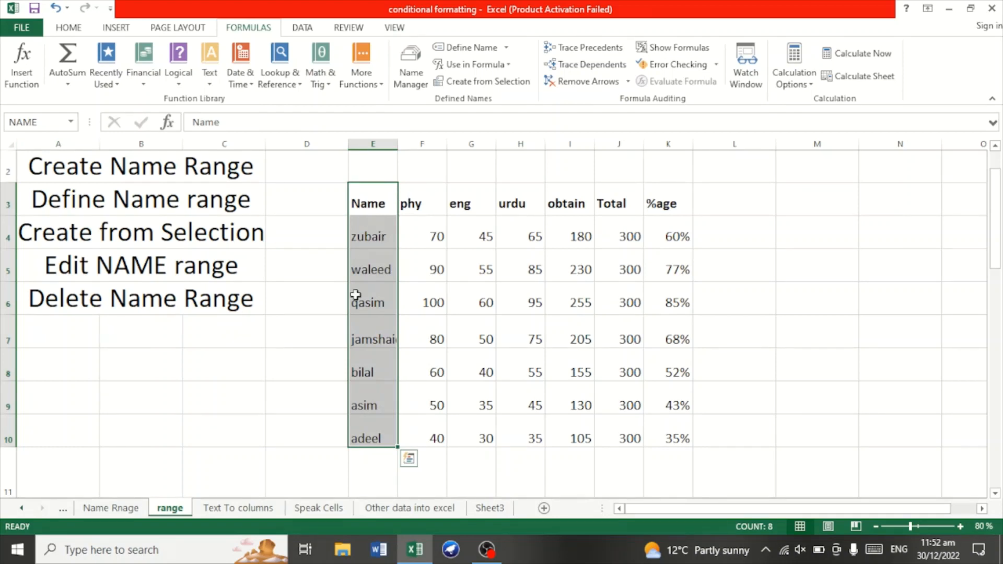
Go to the Speak Cells sheet and jump from there to the NAME range.
click(255, 511)
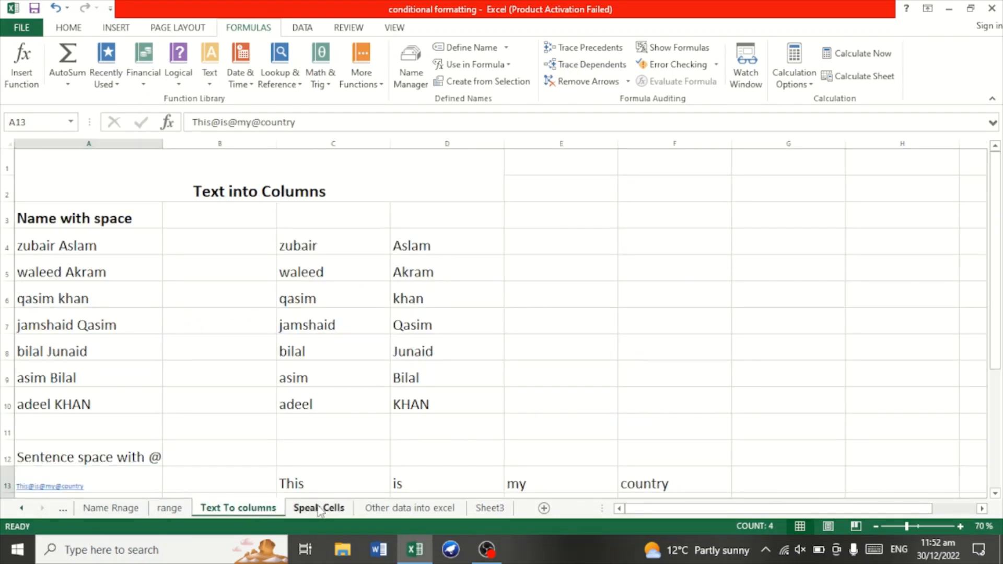
click(318, 509)
click(337, 361)
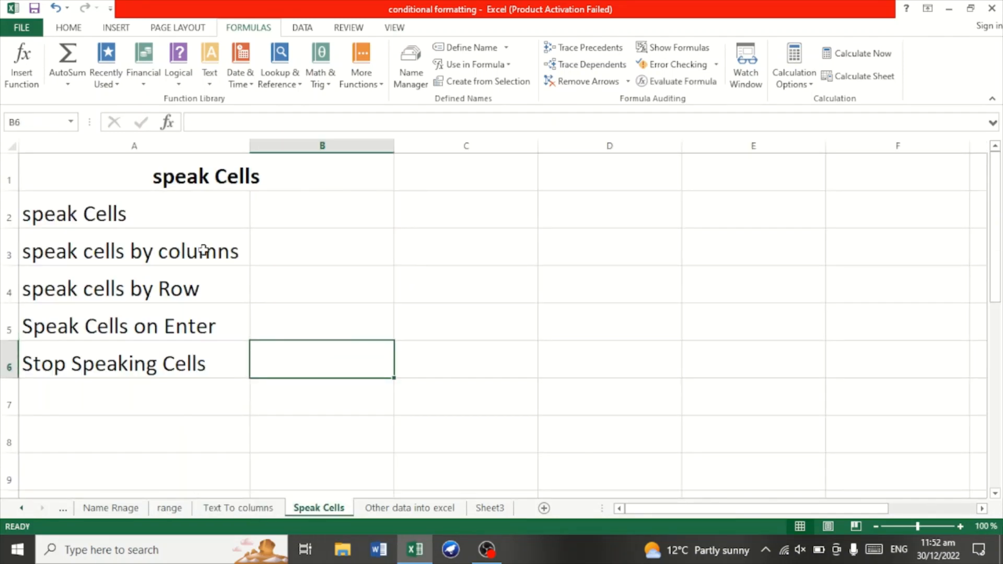
click(71, 121)
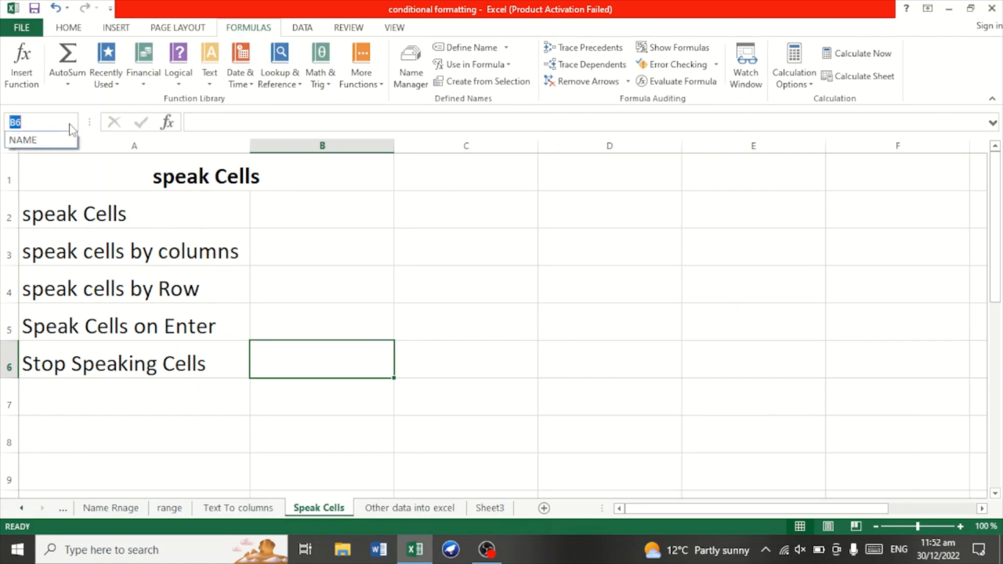
click(23, 140)
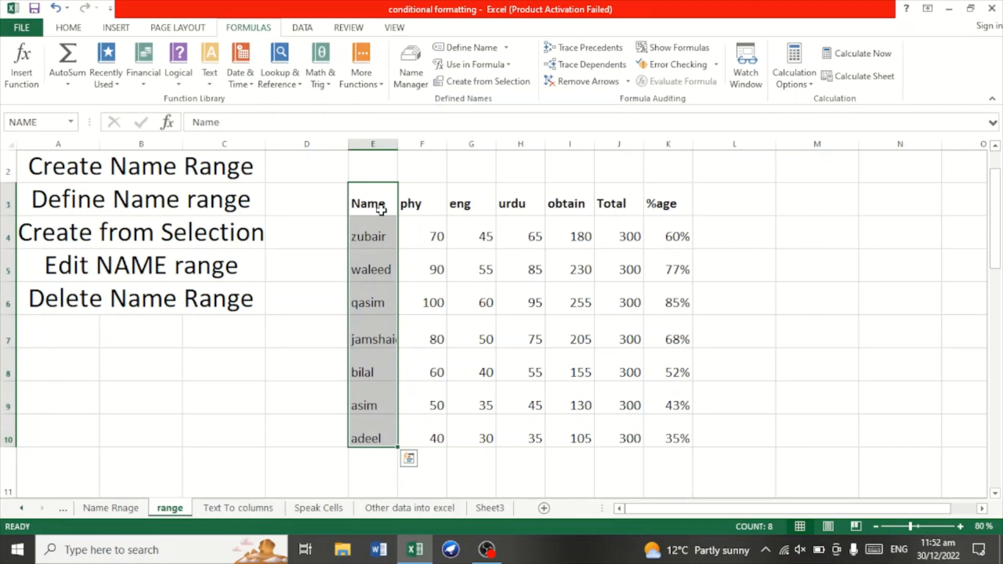
Select only cells E3:E4 and check the list of defined names for that partial selection.
drag(996, 216, 995, 199)
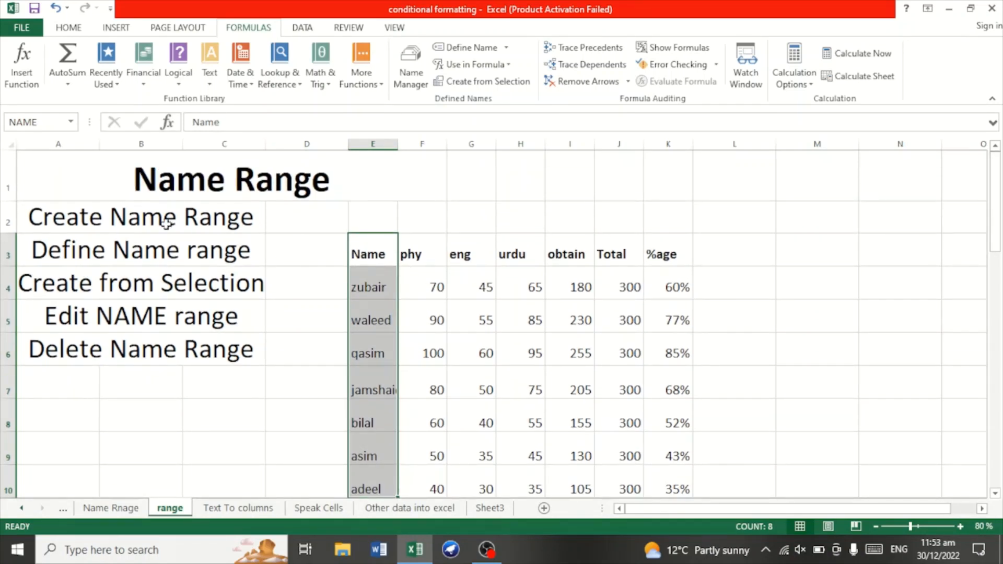
click(367, 255)
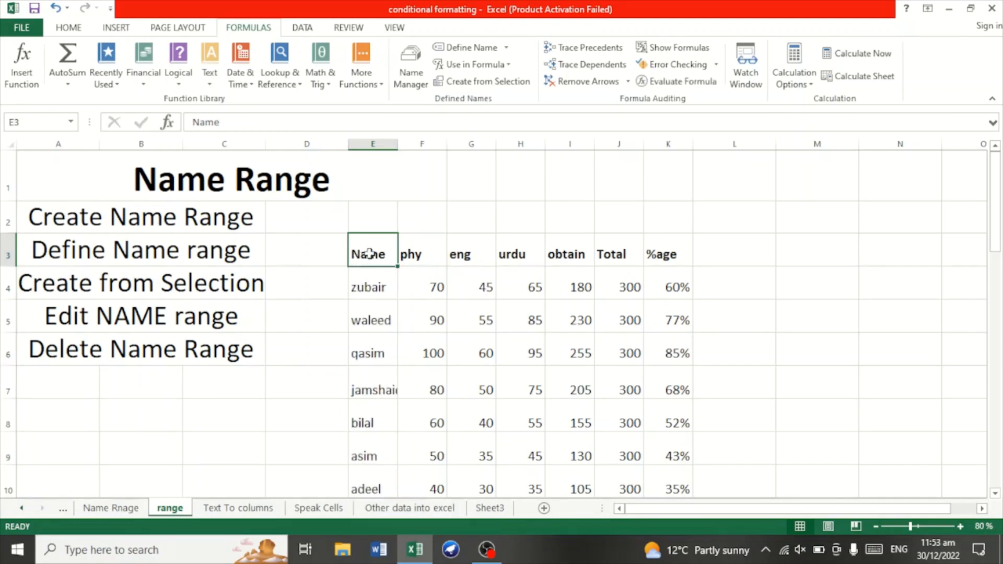
drag(368, 254, 368, 288)
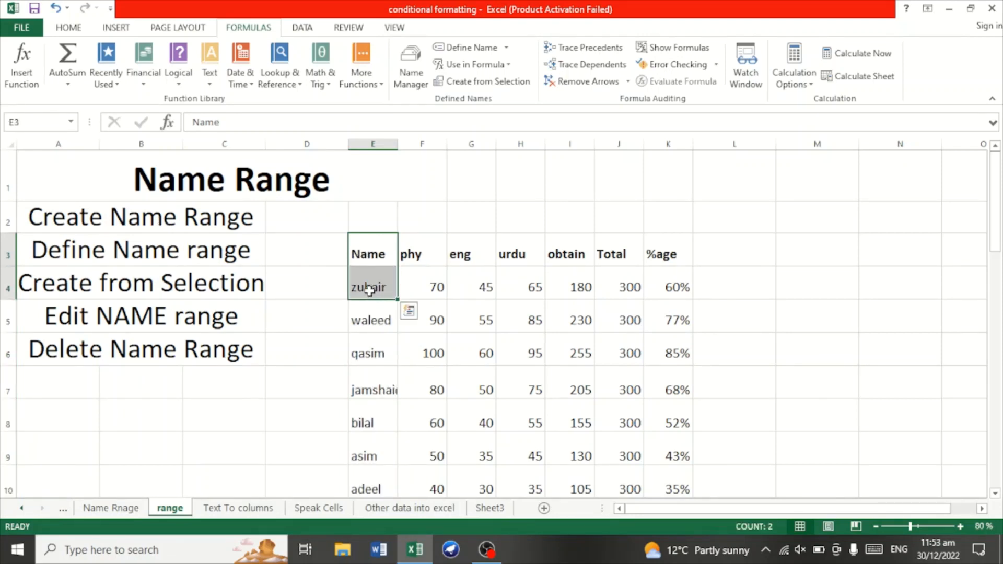
click(69, 123)
click(523, 340)
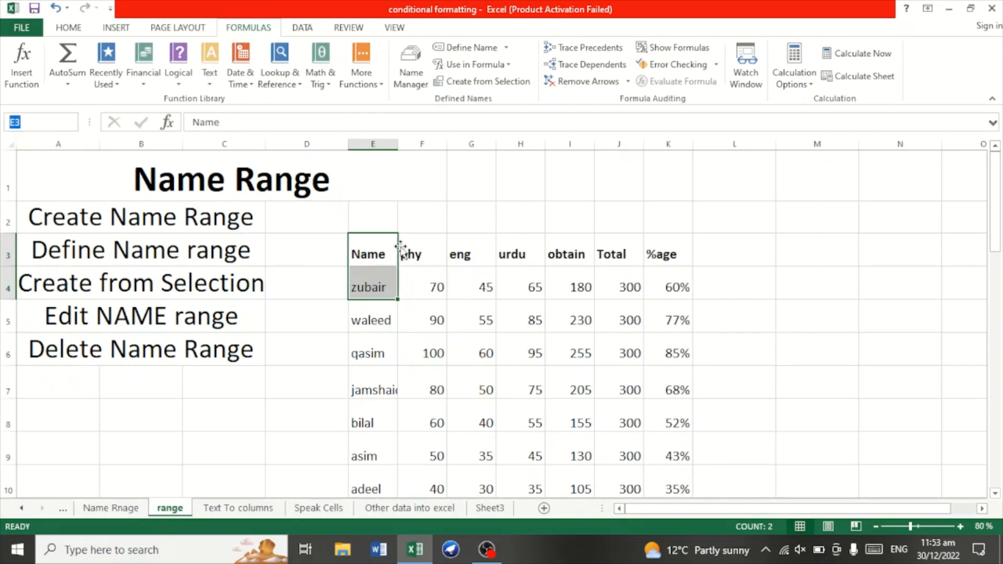
Define the name PHYSICS with Workbook scope for the phy column, cells F3:F10.
click(413, 253)
mouse_move(418, 254)
mouse_down()
mouse_move(432, 497)
mouse_move(427, 271)
mouse_up()
drag(997, 317, 997, 219)
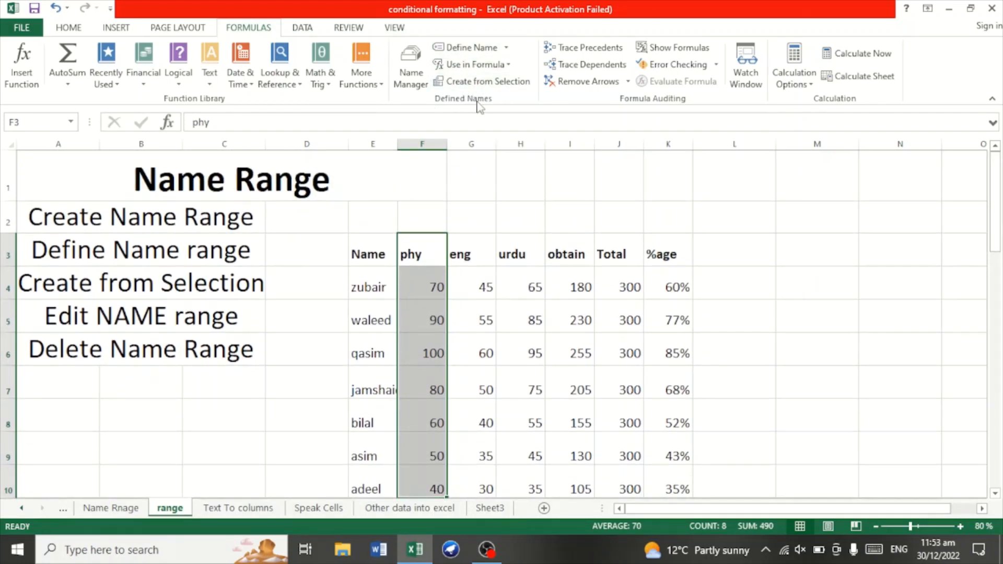
click(458, 48)
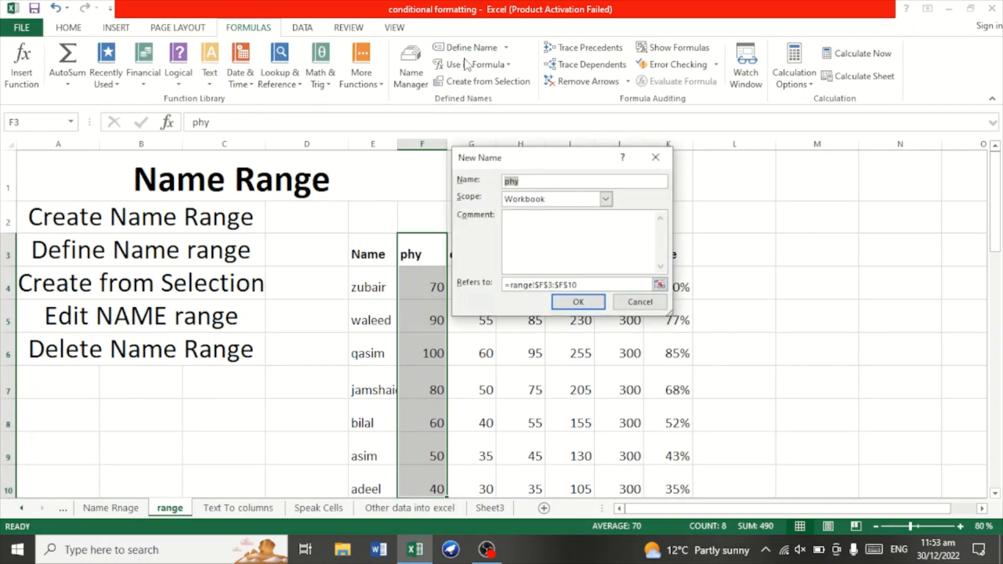
click(540, 183)
key(BackSpace)
key(BackSpace)
key(BackSpace)
key(BackSpace)
key(BackSpace)
key(BackSpace)
click(578, 303)
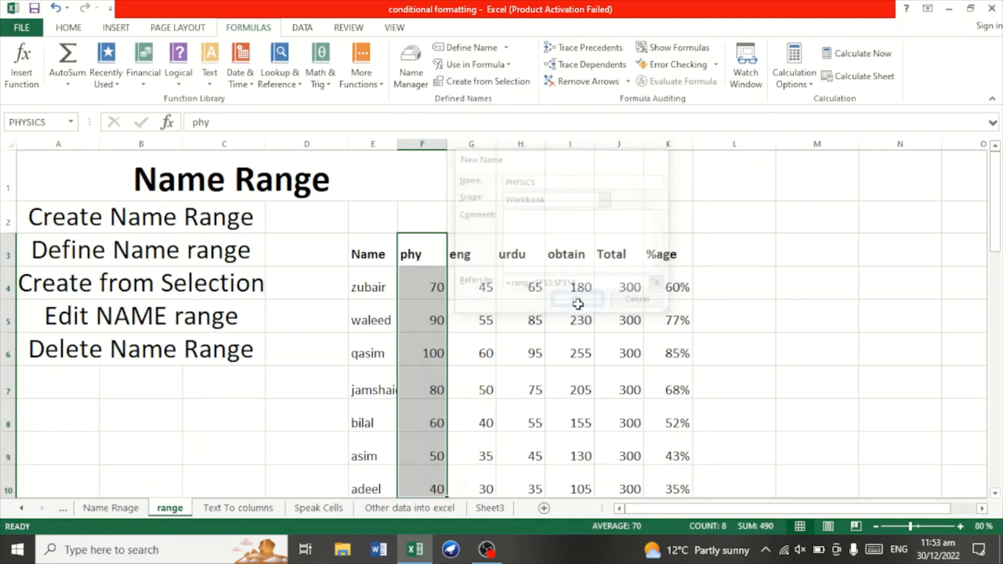
Test the PHYSICS name by jumping to its range from an empty cell through the list of defined names.
click(332, 318)
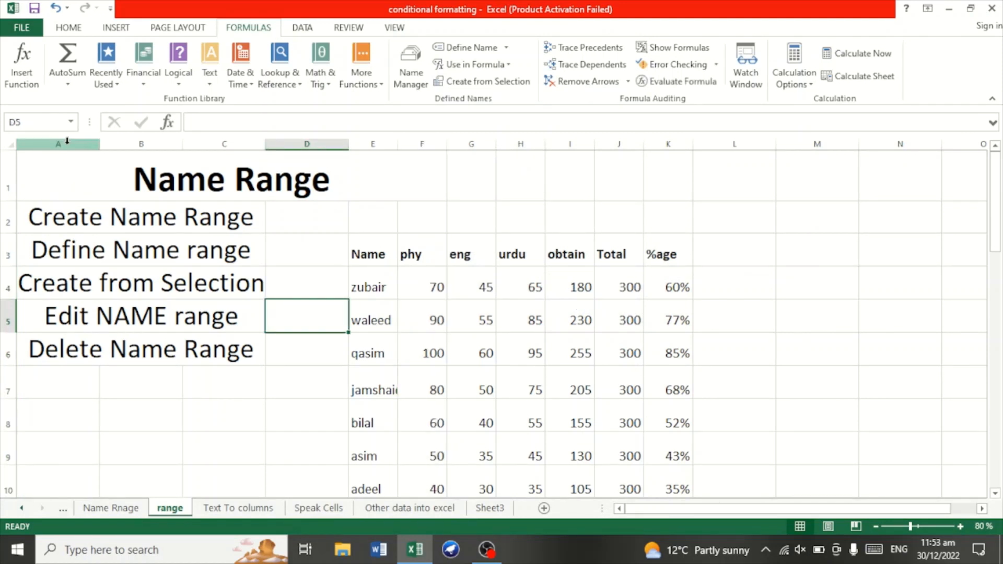
click(70, 122)
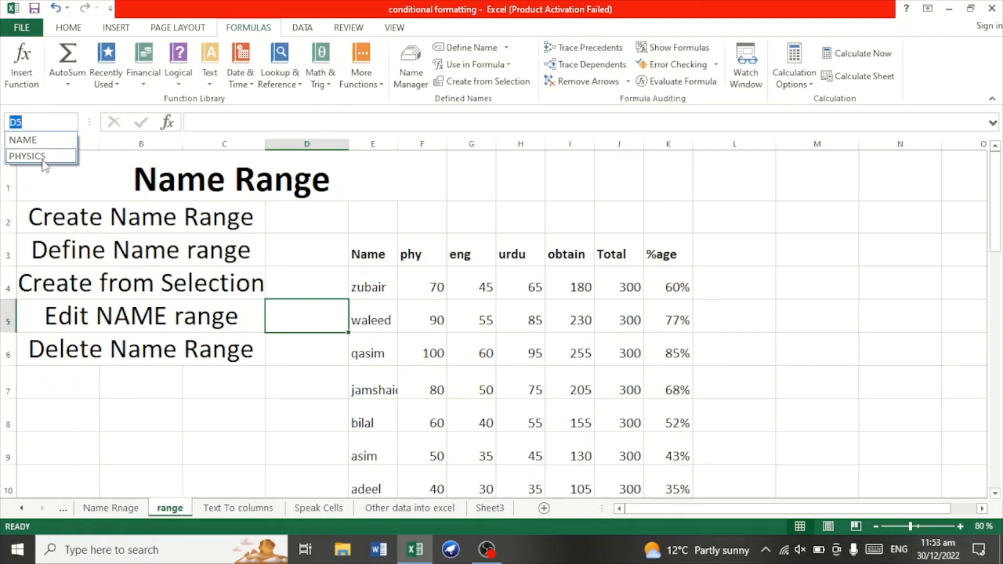
click(157, 403)
click(152, 402)
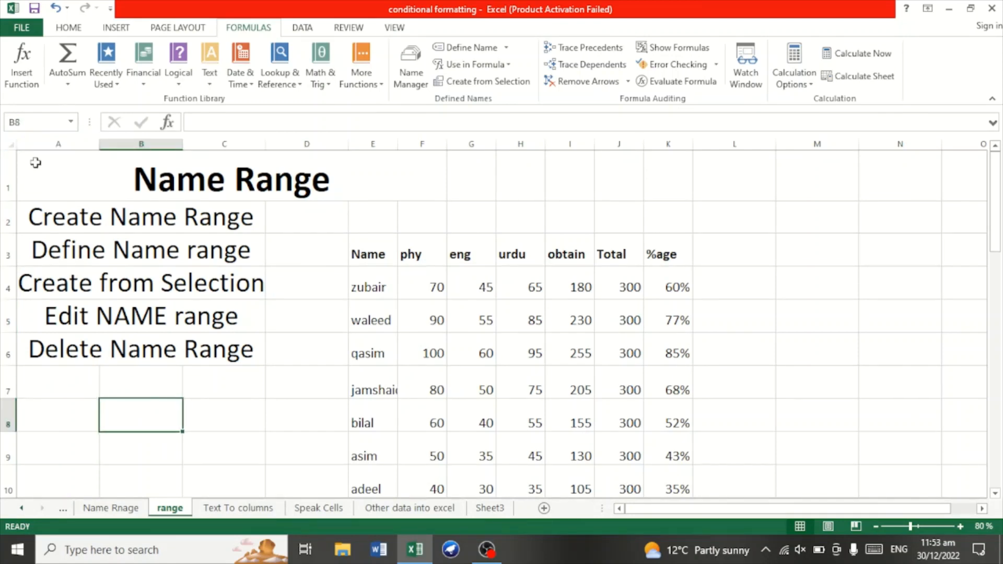
click(71, 124)
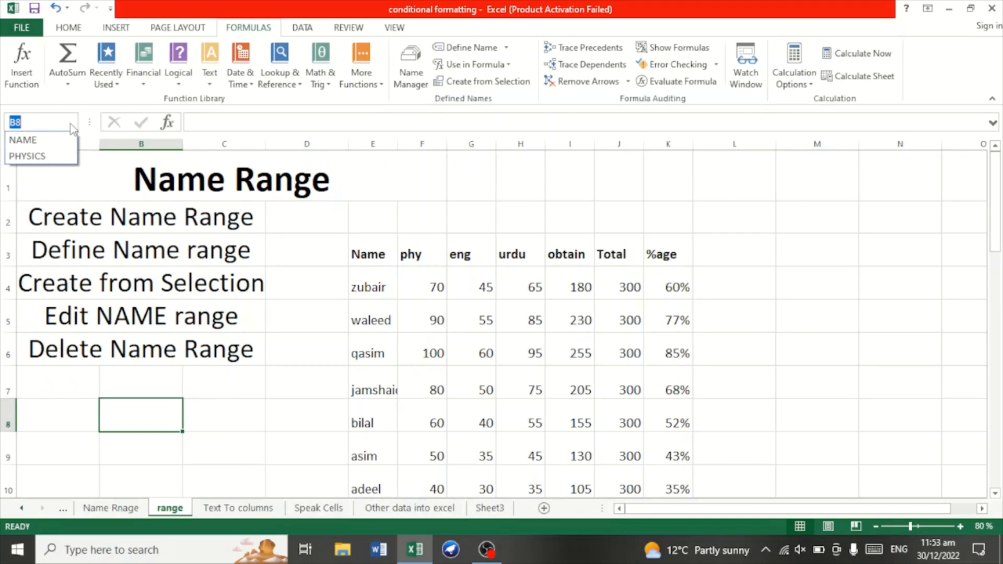
click(24, 156)
mouse_move(995, 232)
mouse_down()
mouse_move(1001, 254)
mouse_move(1000, 224)
mouse_up()
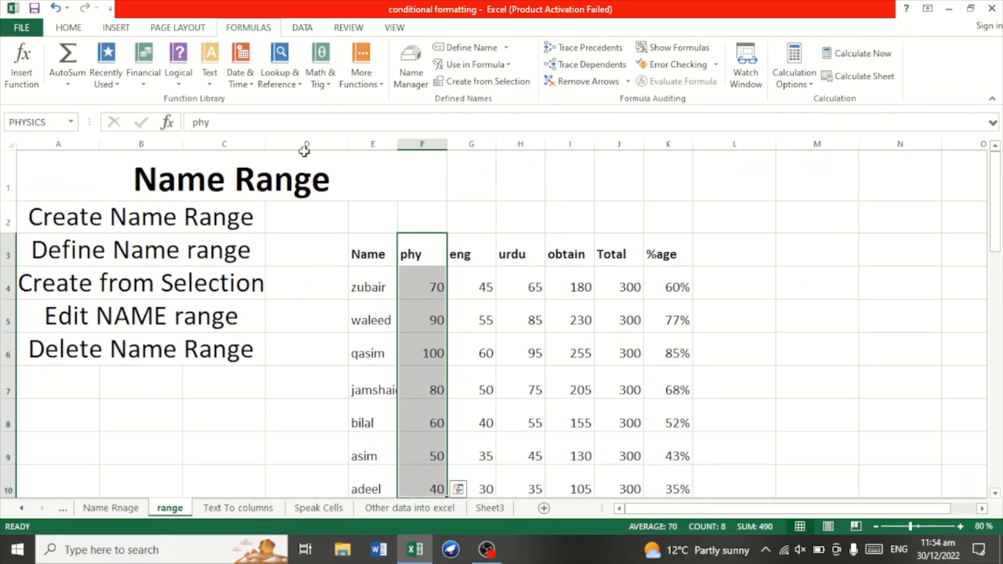
Create a workbook-scope name eng for the eng column, cells G3:G10, through the Name Manager.
click(476, 261)
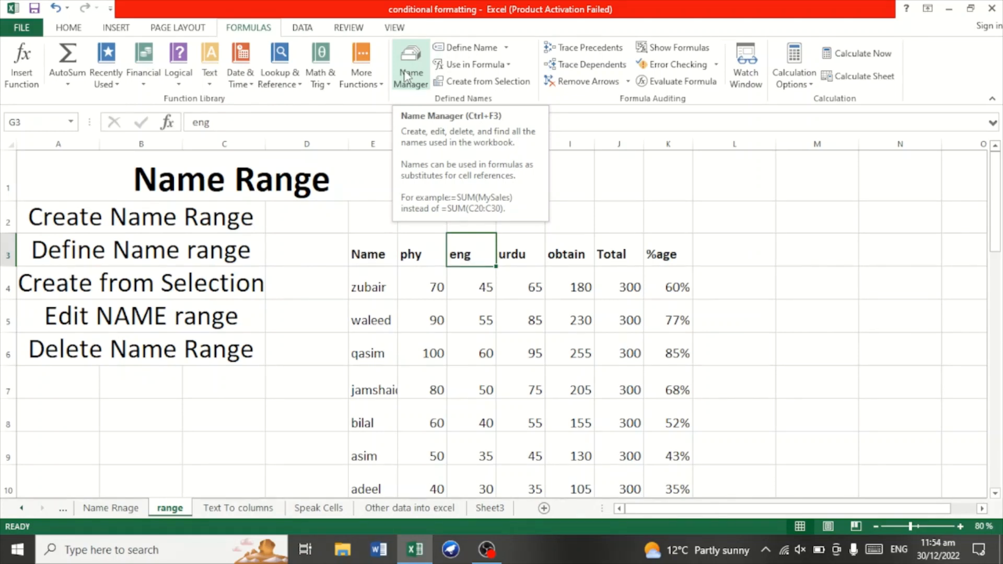
click(475, 275)
drag(467, 251, 474, 277)
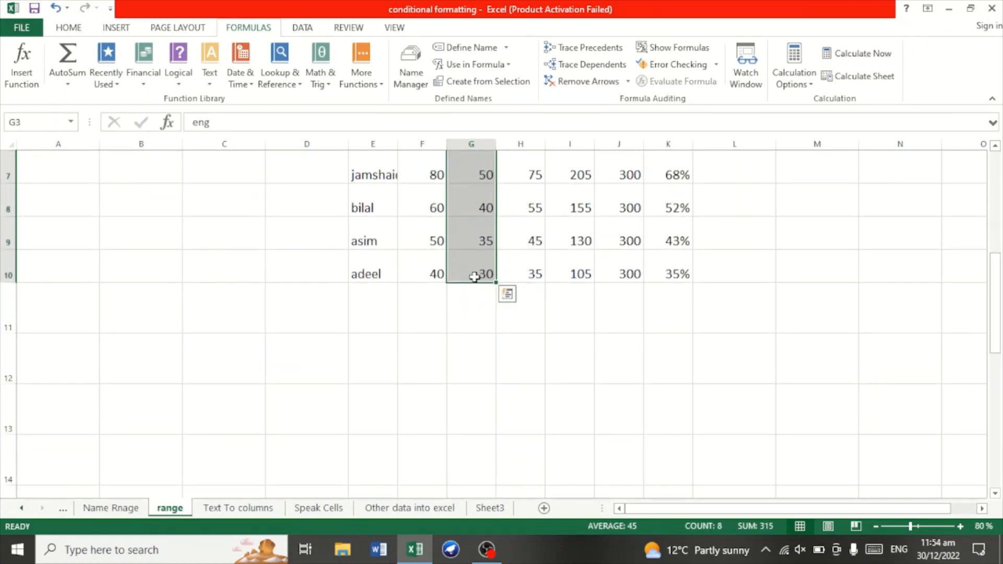
drag(995, 306, 995, 203)
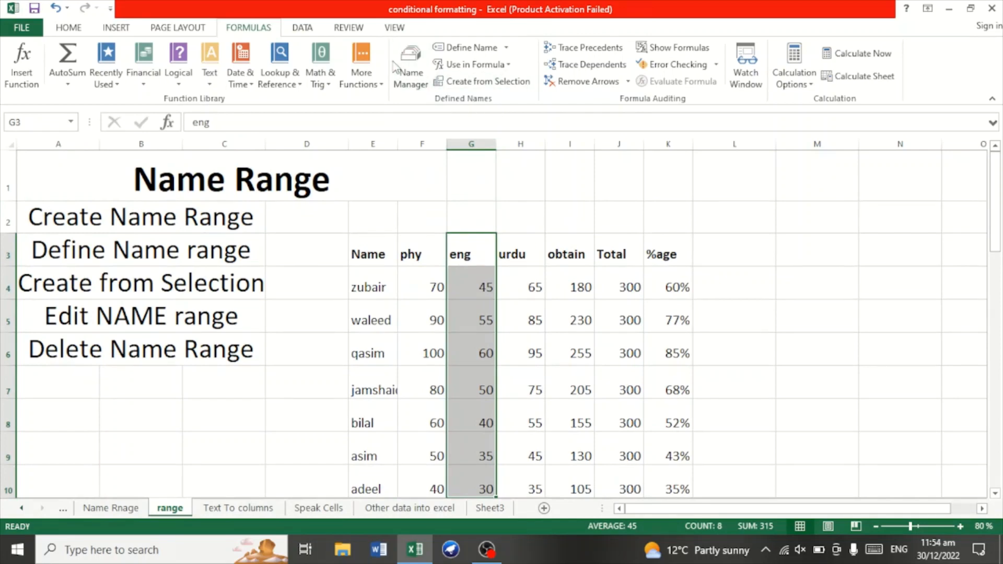
click(409, 61)
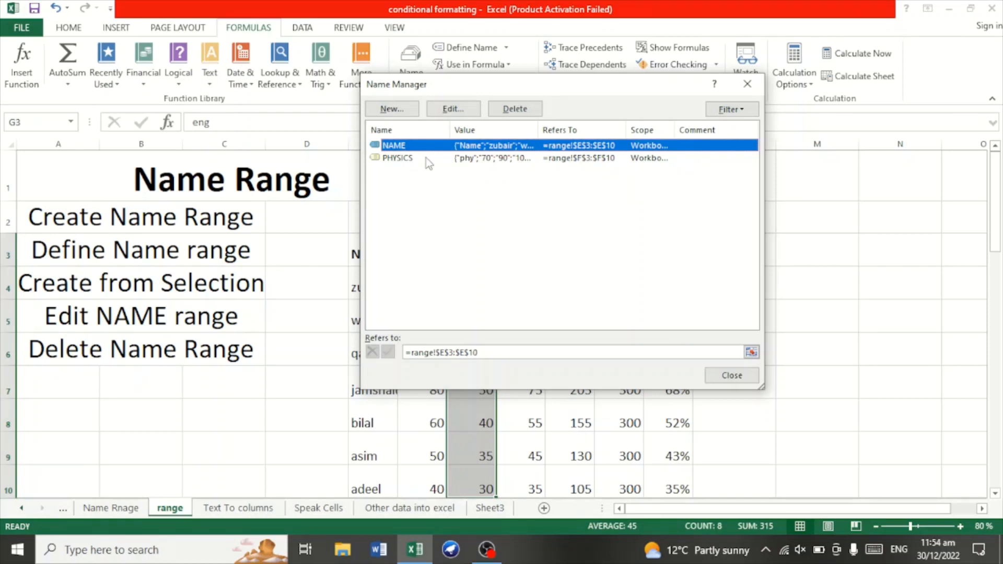
click(390, 110)
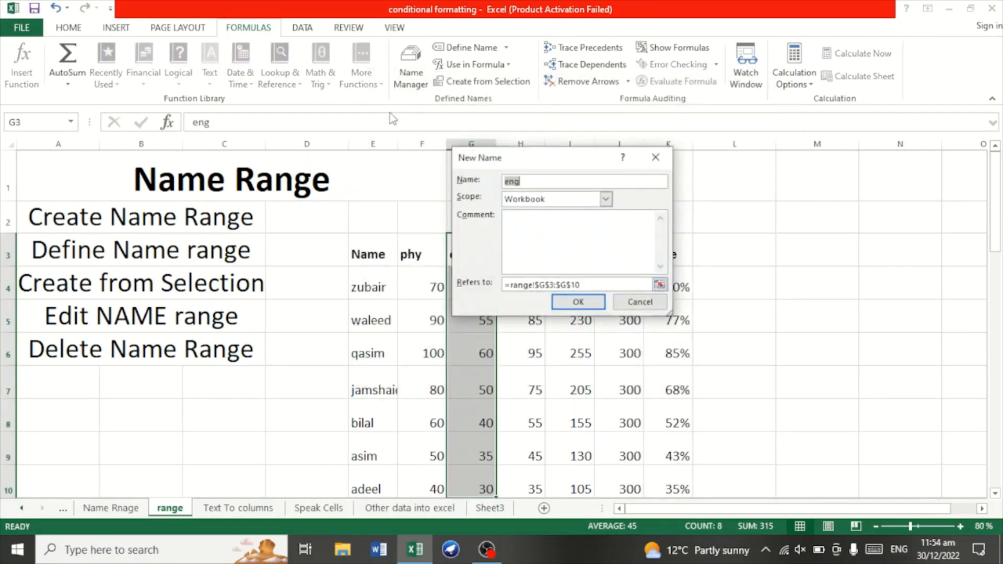
click(535, 182)
click(577, 303)
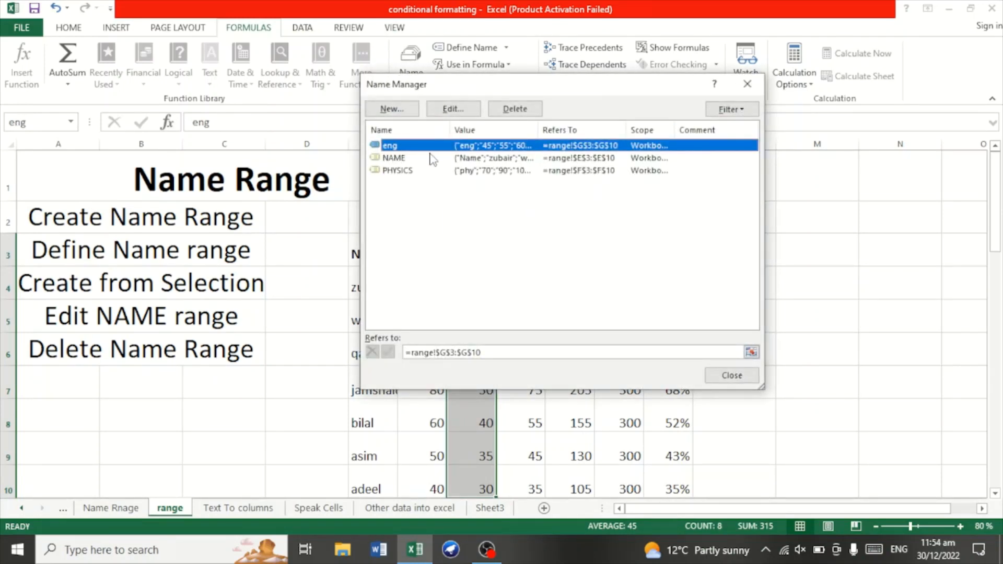
click(732, 375)
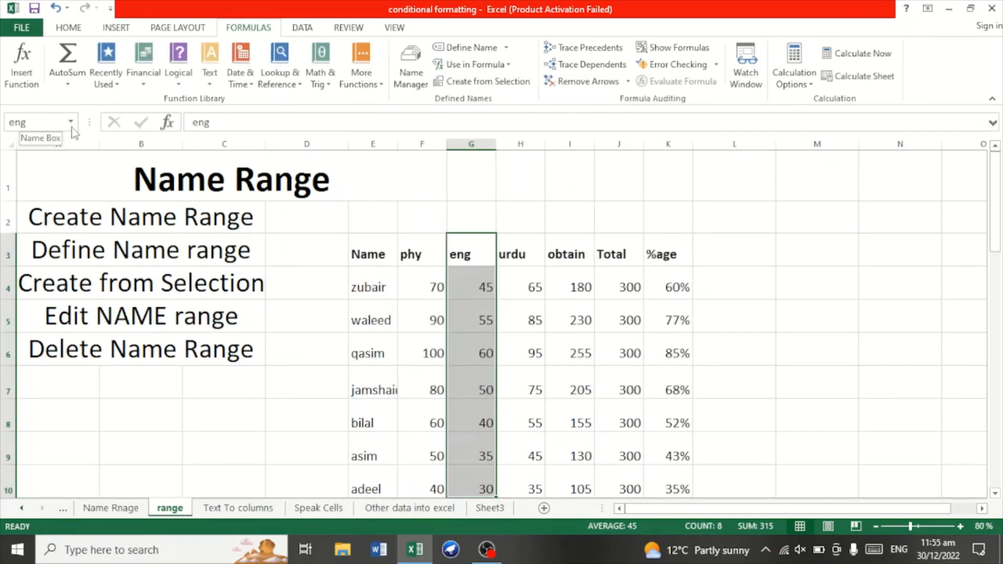
Rename the defined name eng as ENGLISH in the Name Manager.
click(109, 324)
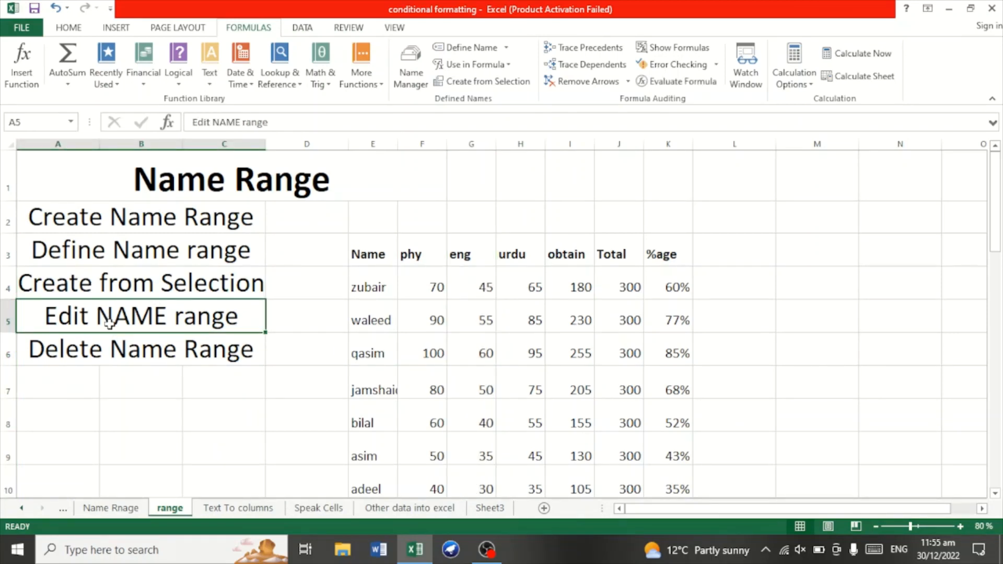
click(113, 350)
click(437, 277)
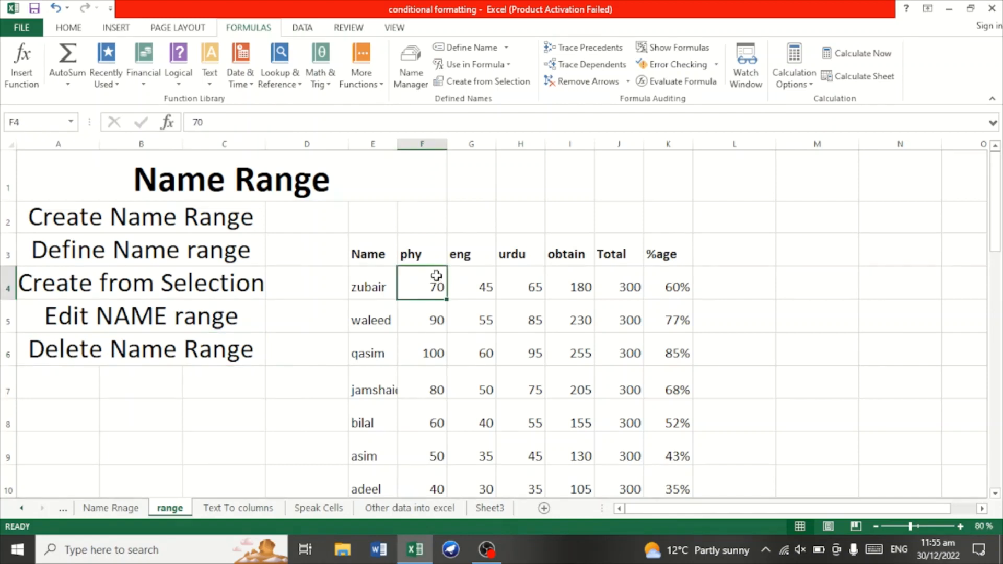
click(410, 75)
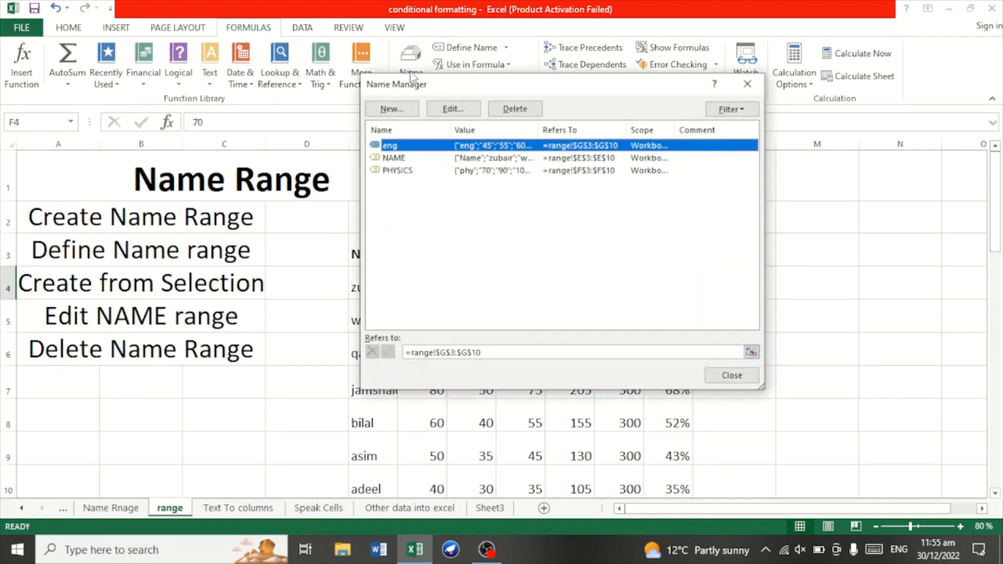
click(452, 110)
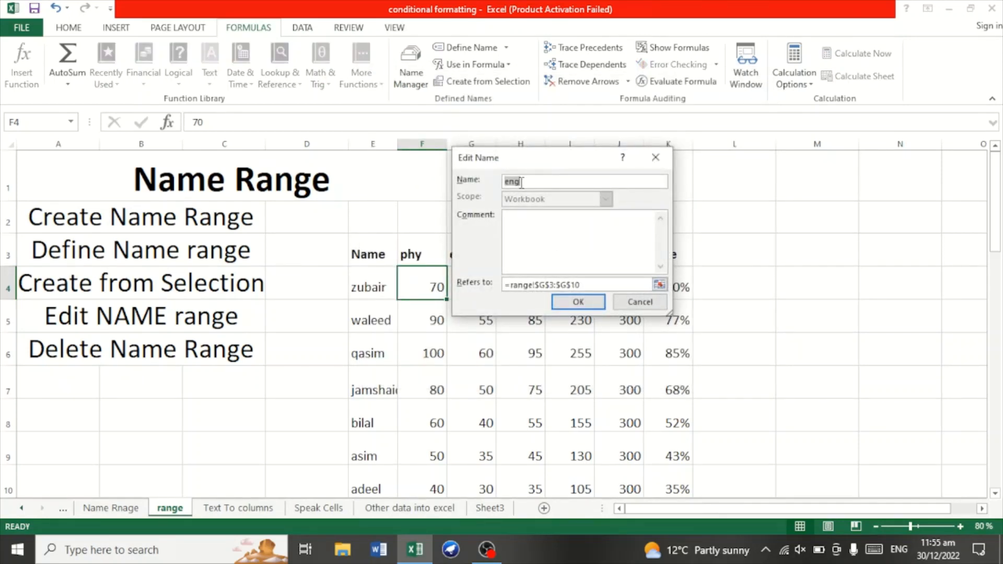
key(BackSpace)
text(ENGLISH)
click(578, 302)
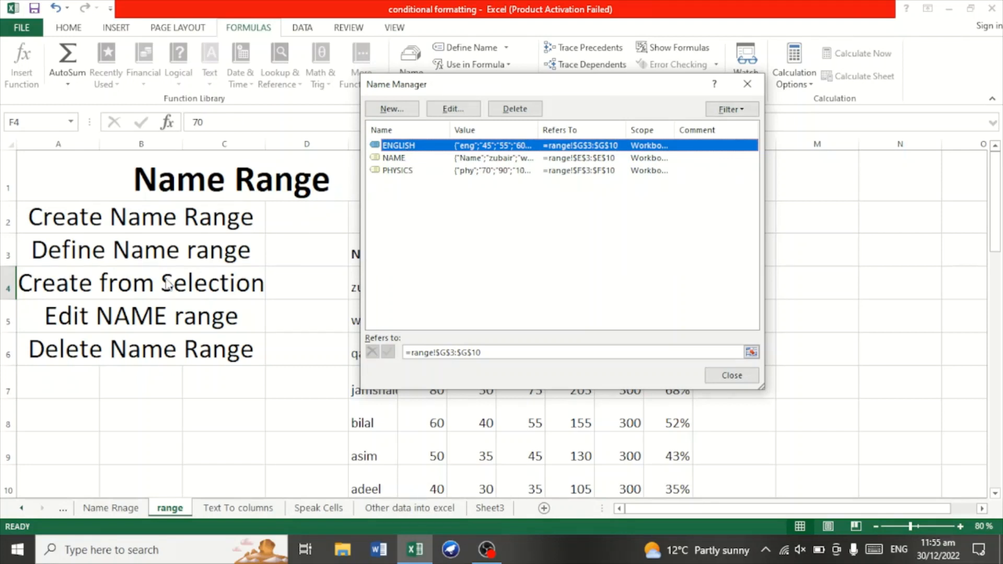
Look through the NAME, PHYSICS and ENGLISH entries in the Name Manager and close it.
click(442, 158)
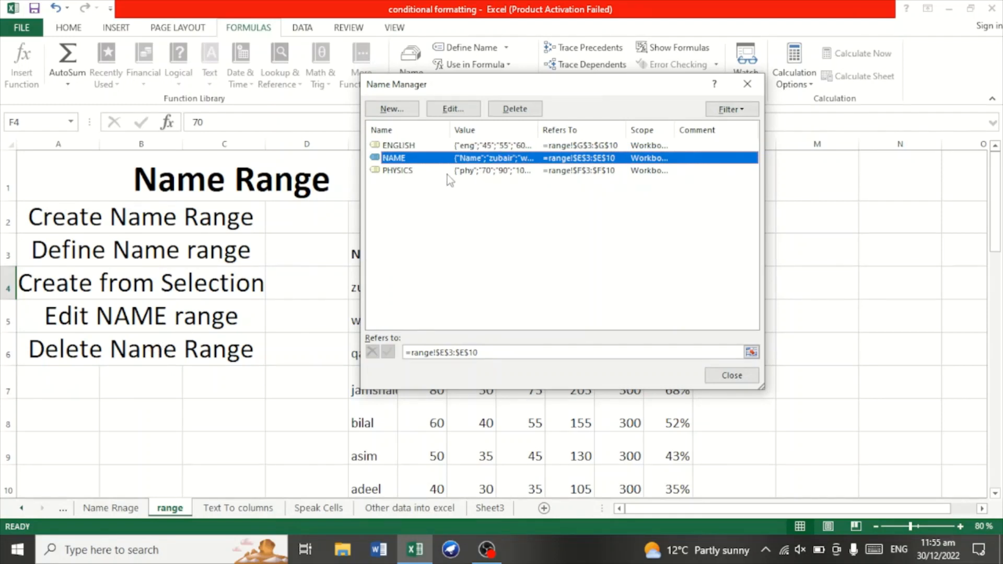
click(448, 171)
click(451, 159)
click(473, 147)
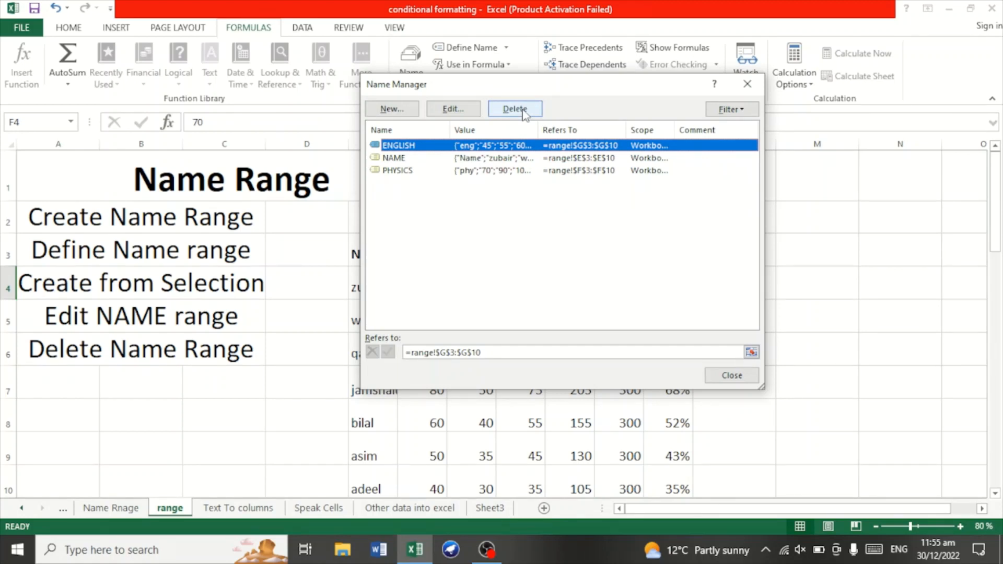
click(731, 375)
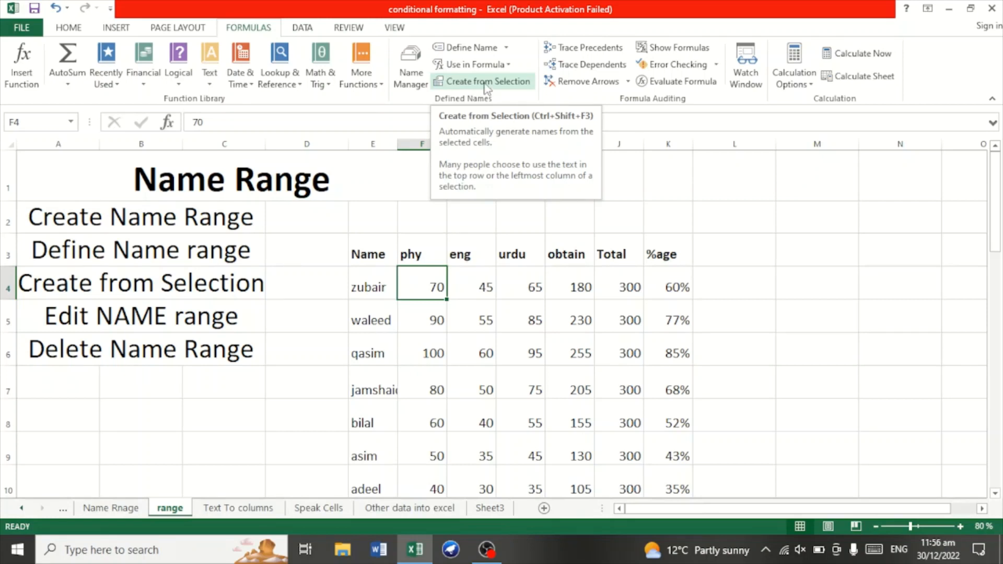
click(423, 353)
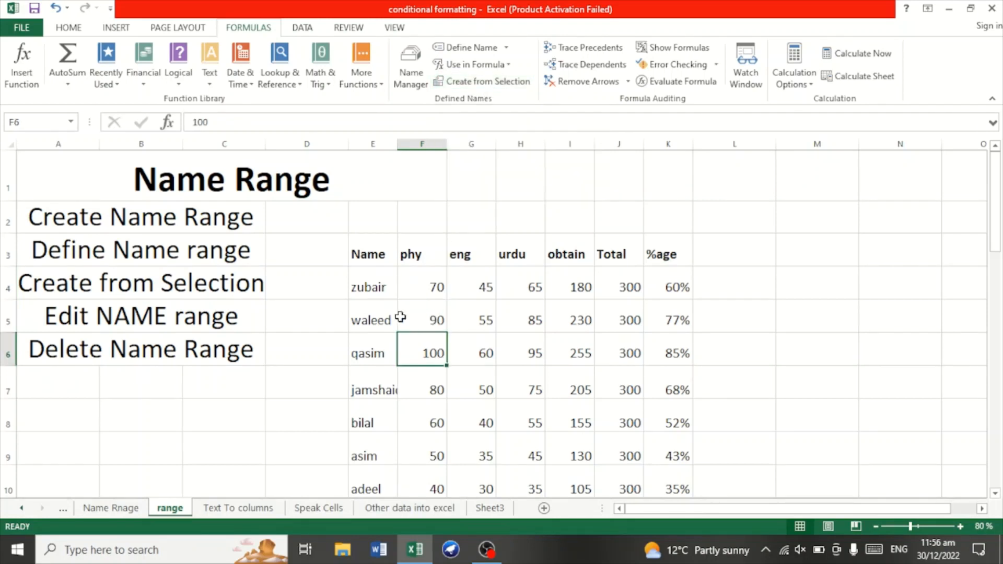
click(364, 255)
click(439, 249)
click(470, 251)
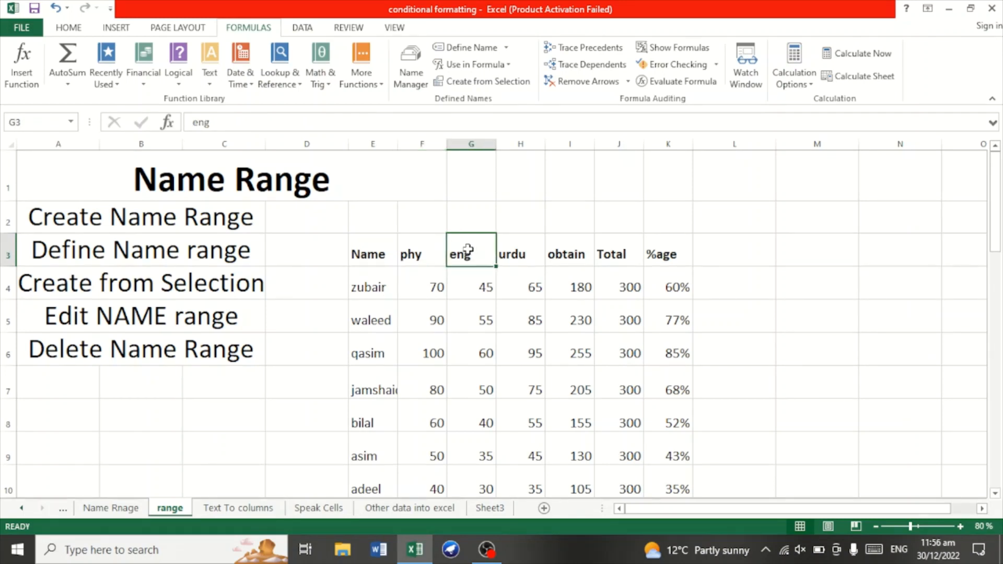
click(362, 251)
click(413, 246)
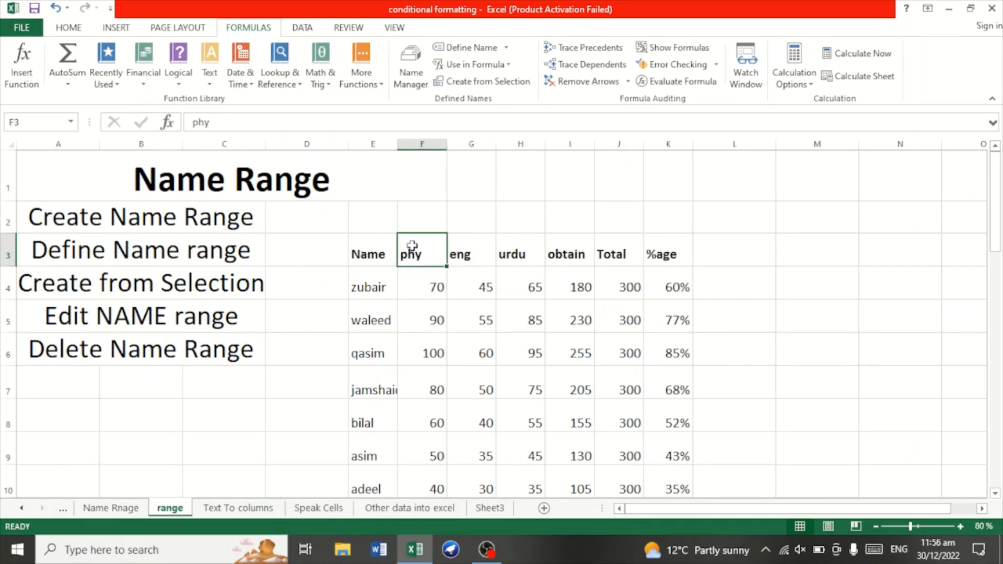
click(462, 245)
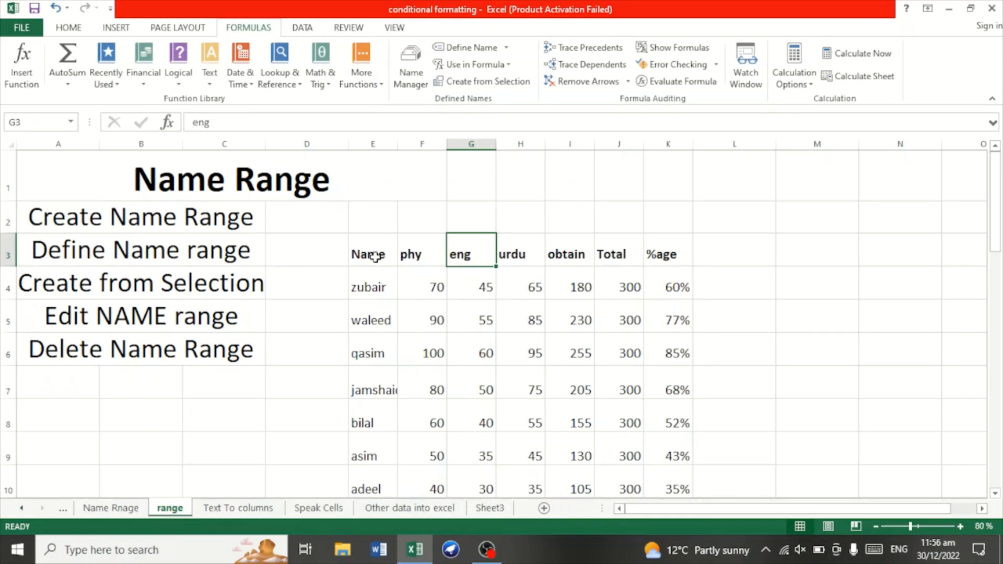
drag(374, 256, 655, 474)
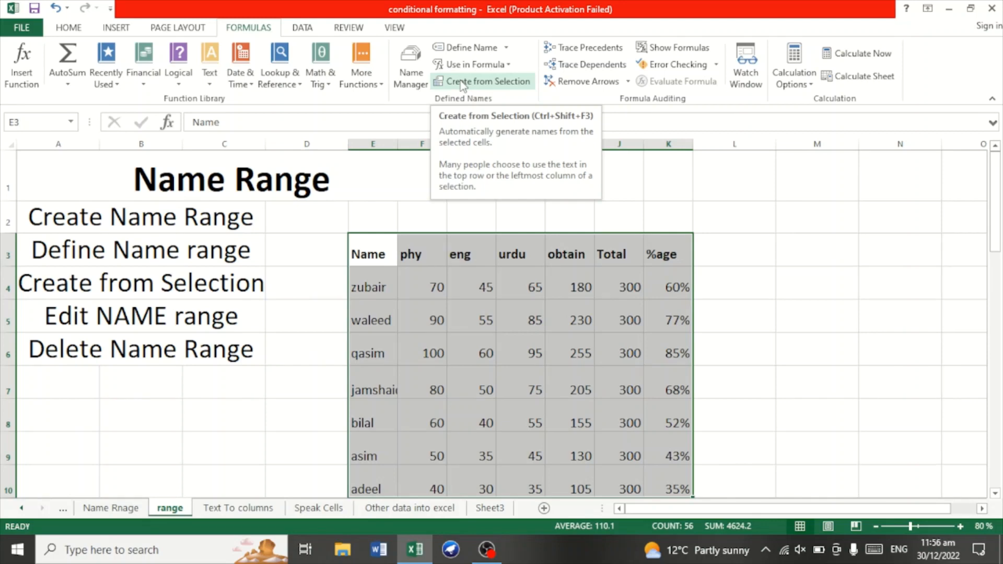
click(476, 256)
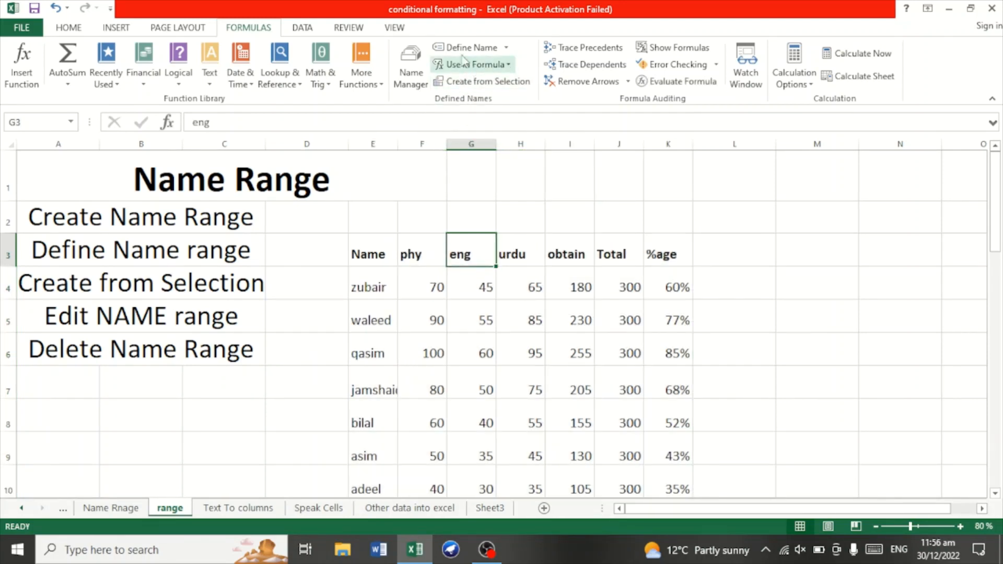
Delete the defined names ENGLISH, NAME and PHYSICS from the workbook and close the Name Manager.
click(411, 69)
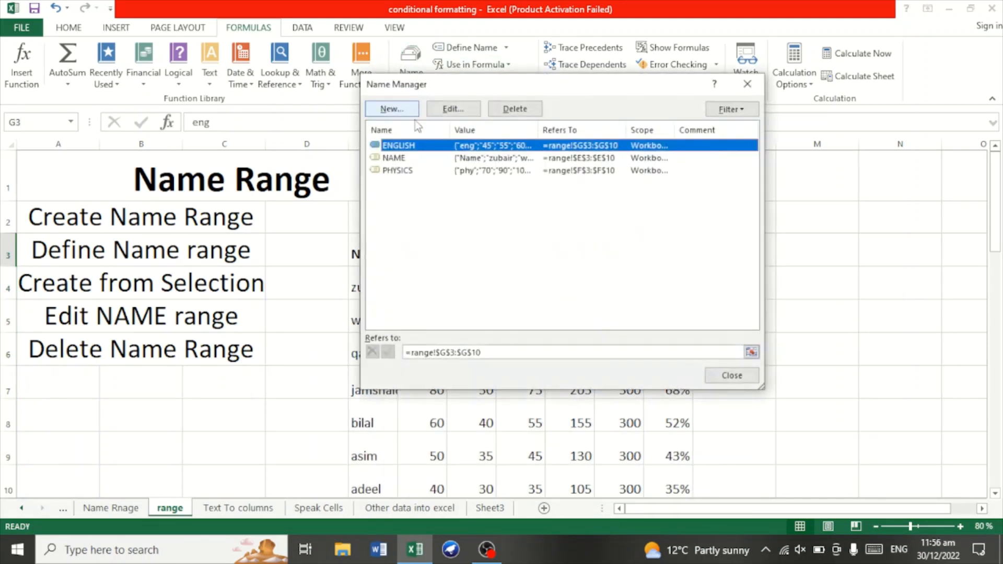
click(516, 111)
click(473, 313)
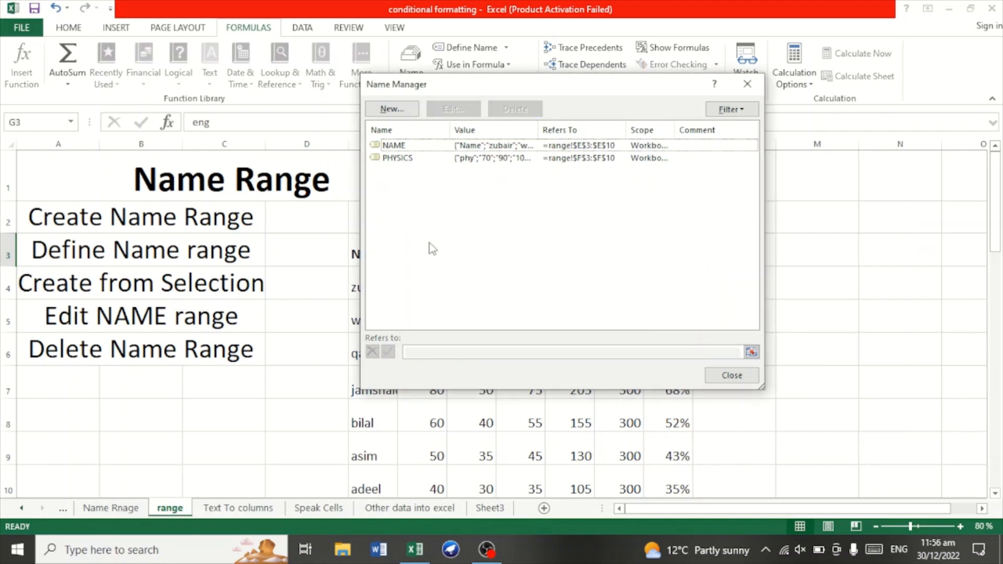
click(453, 146)
click(516, 109)
click(472, 314)
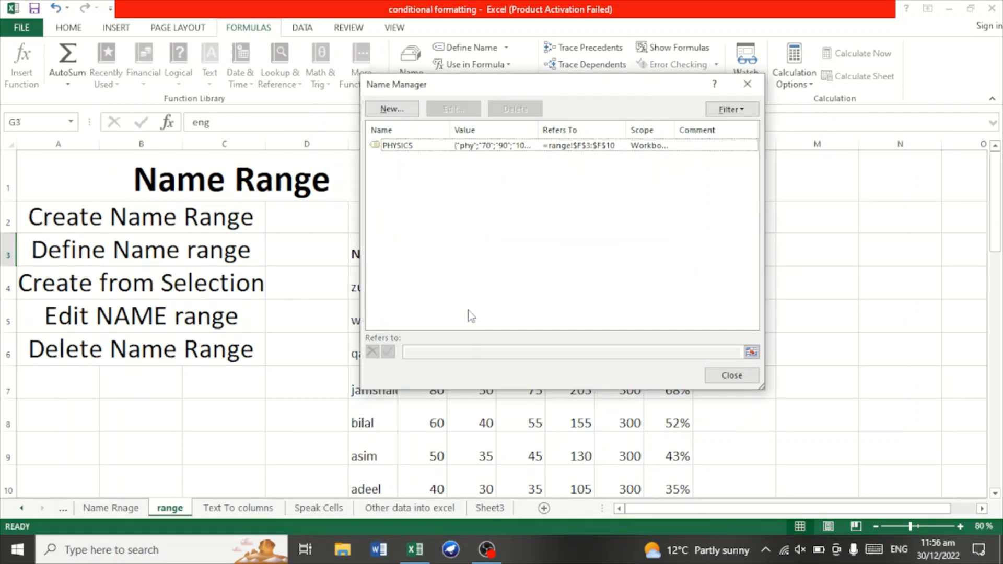
click(471, 145)
click(516, 109)
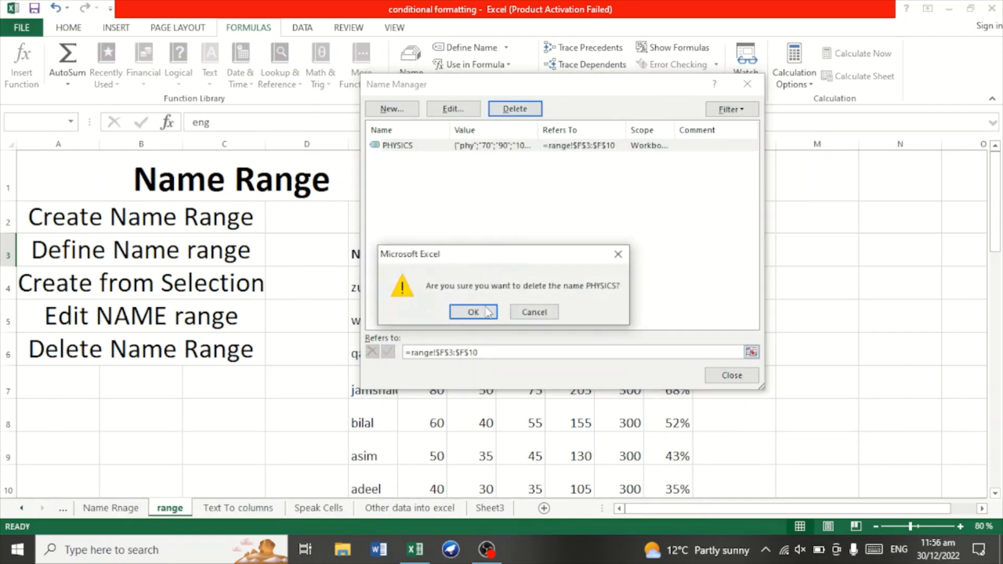
click(488, 312)
click(724, 377)
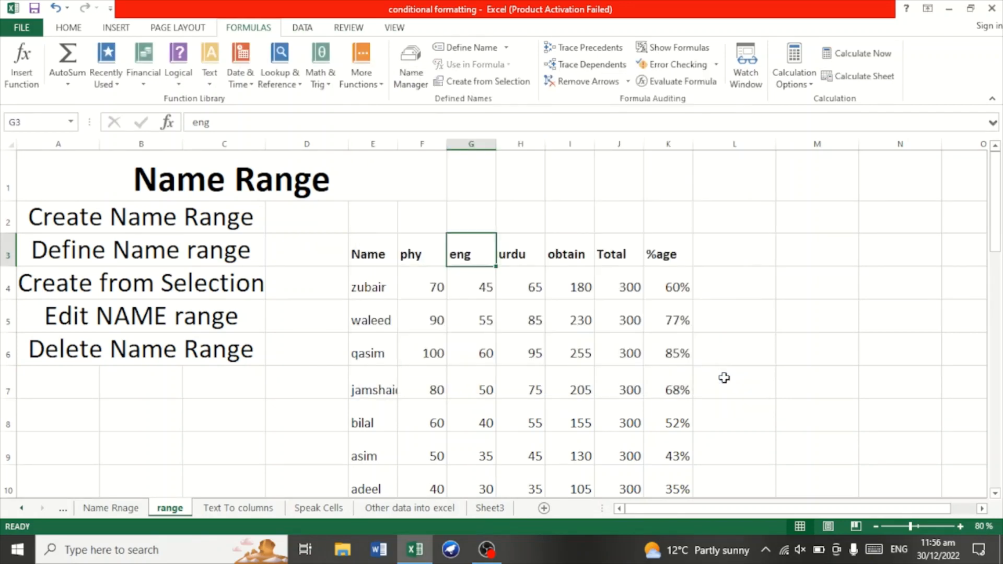
Check the Name Manager for any remaining defined names and return to the marks table.
click(410, 68)
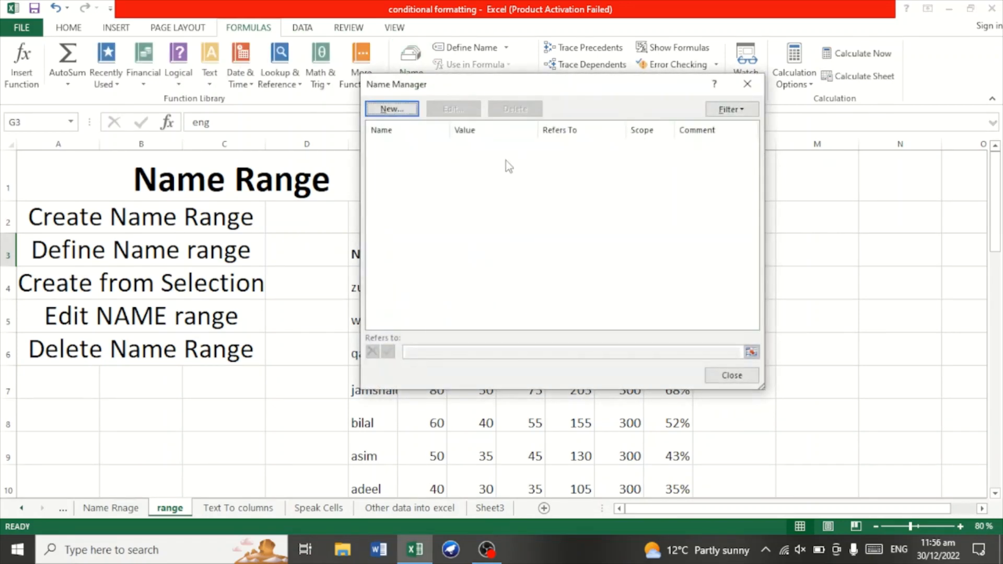
click(748, 83)
click(557, 337)
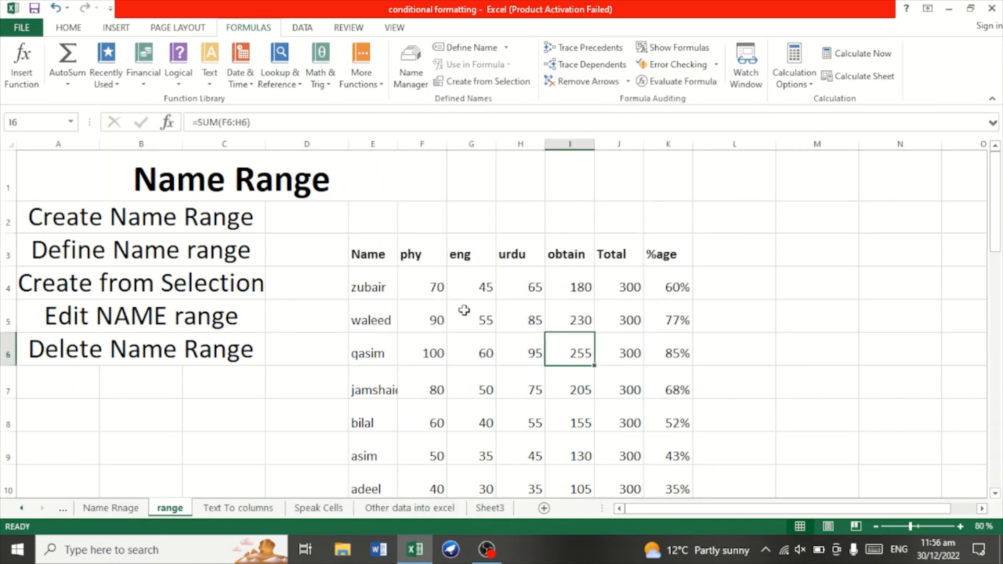
Create names from the whole marks table, cells E3:K10, using only the top row values and not the left column.
drag(364, 252, 667, 303)
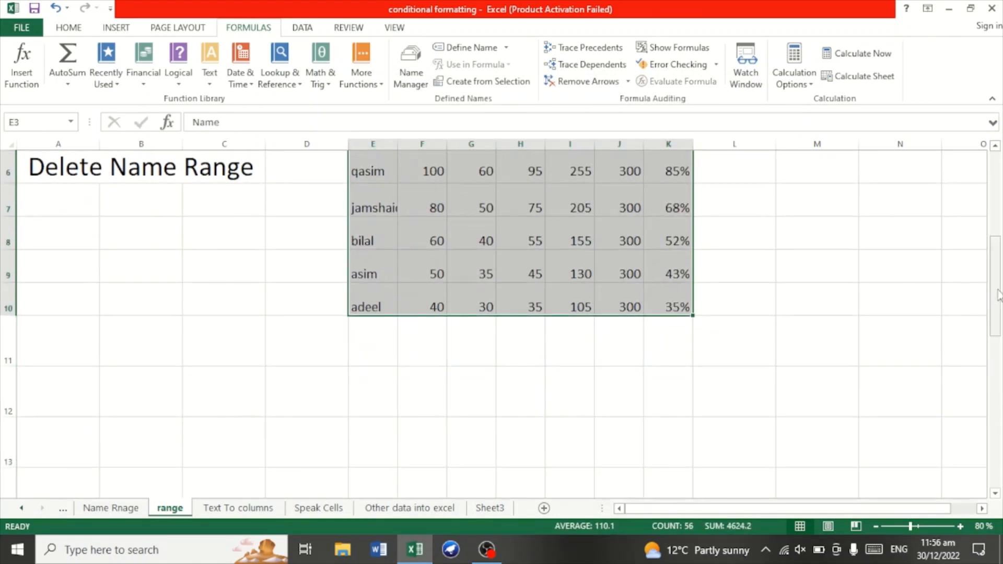
drag(1000, 249, 1000, 185)
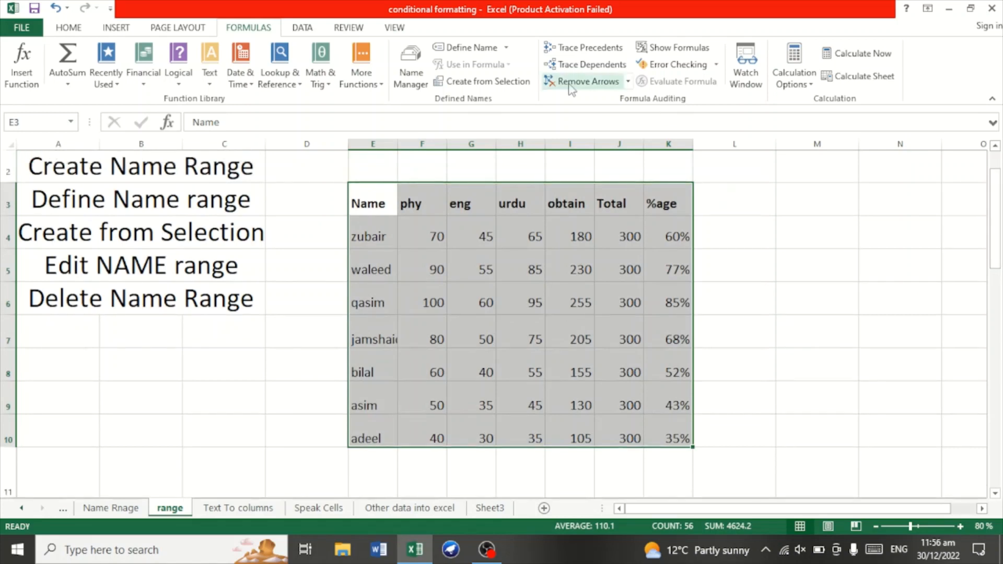
click(473, 84)
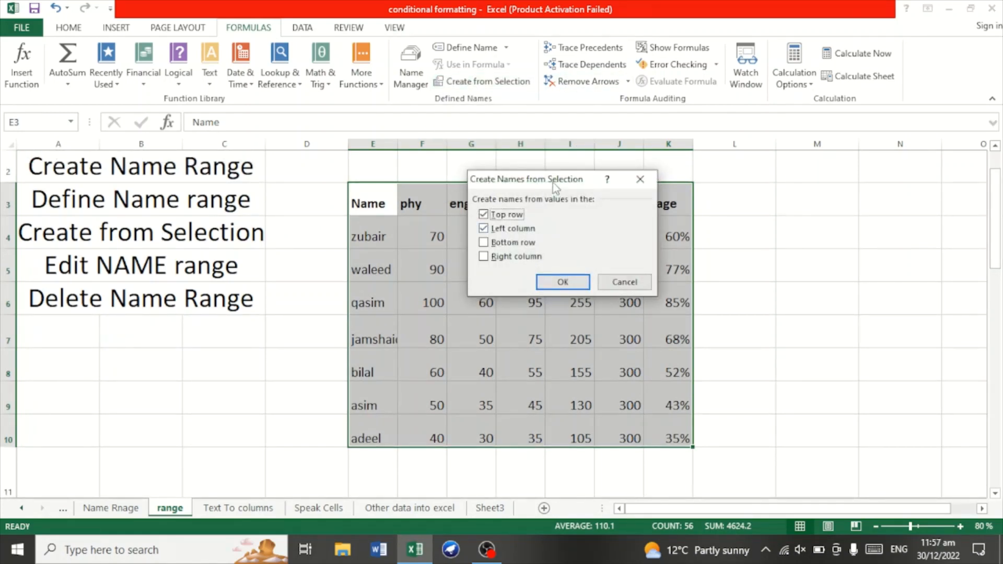
drag(553, 182, 833, 180)
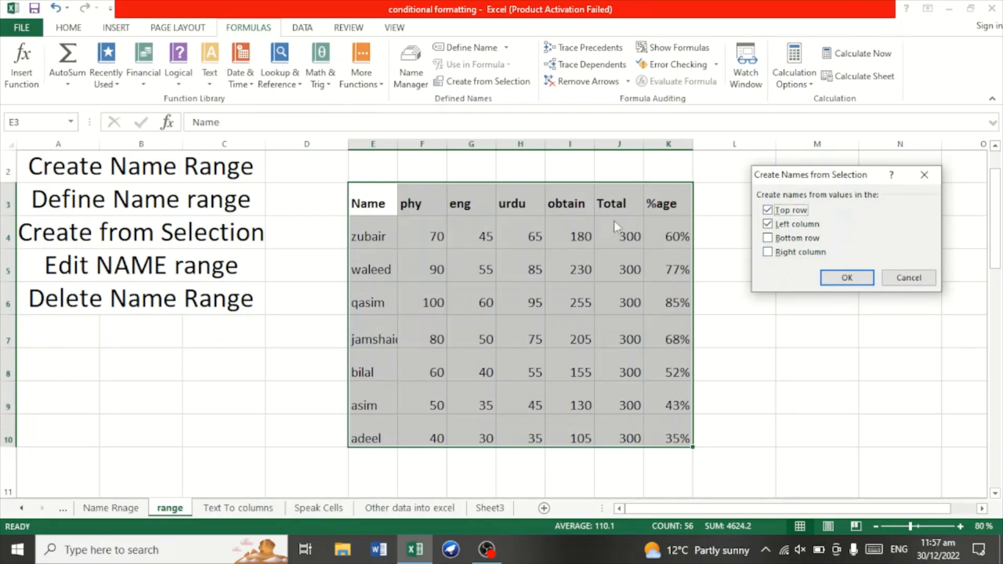
click(767, 226)
click(846, 277)
Check the list of defined names for the ones created from the table headers.
click(510, 266)
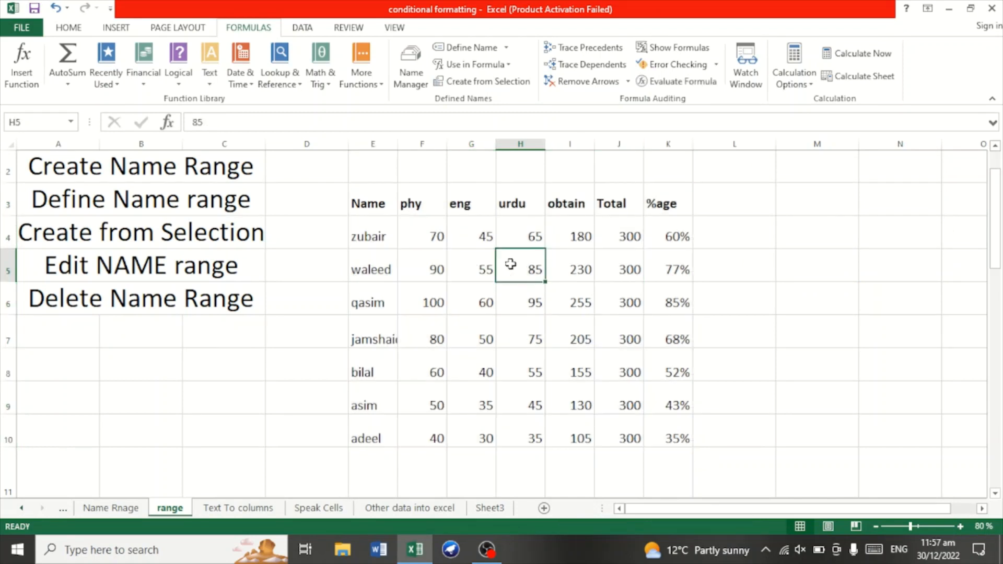
click(70, 121)
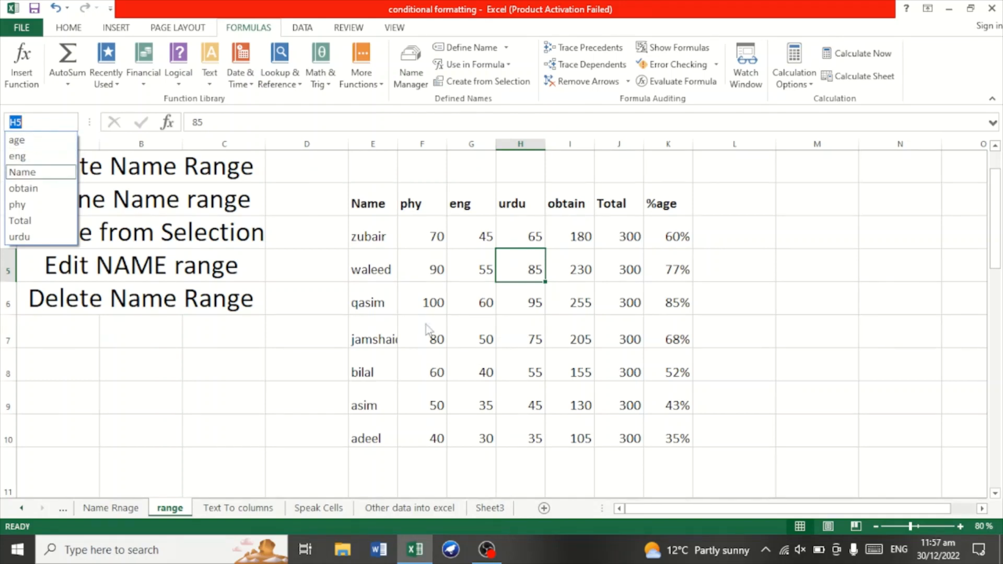
click(518, 319)
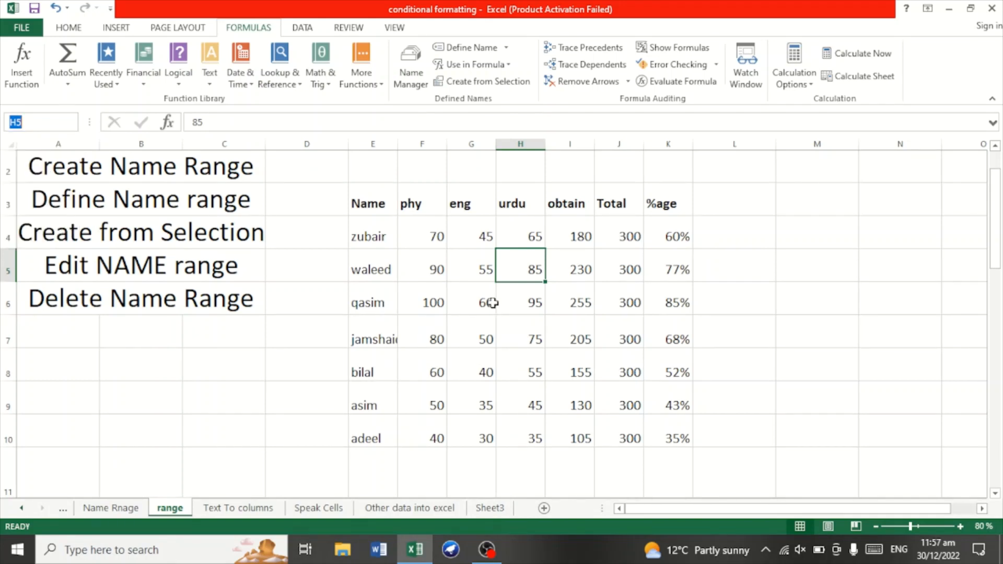
Browse the following worksheets and go to the obtain named range from the Other data into excel sheet.
click(407, 297)
drag(994, 246, 994, 226)
click(231, 512)
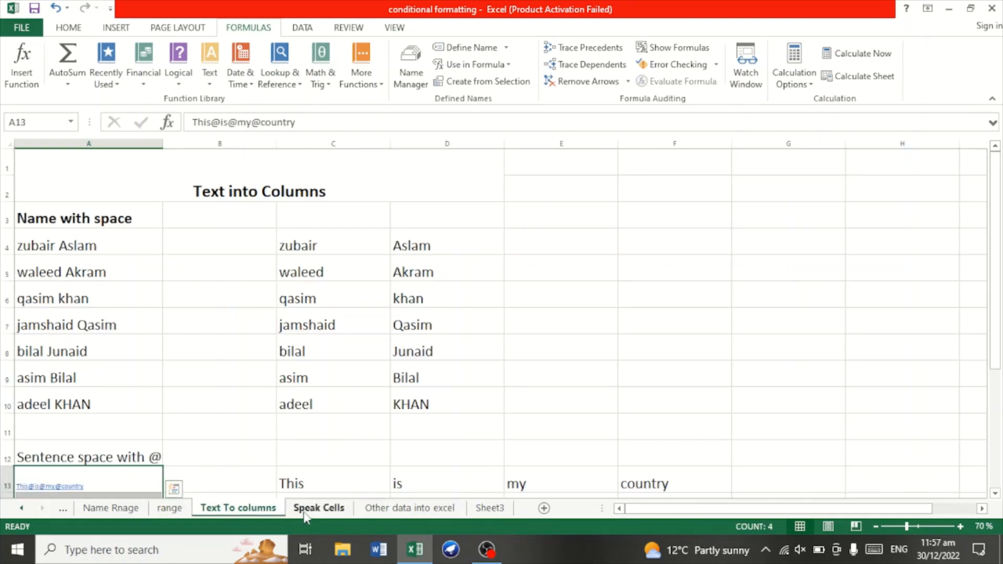
click(318, 508)
click(410, 508)
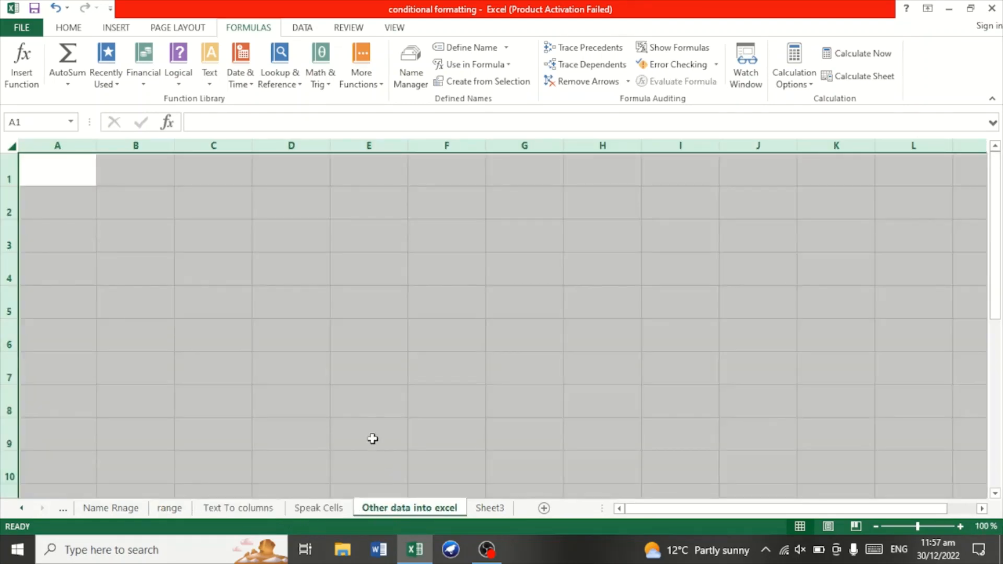
click(70, 122)
click(39, 189)
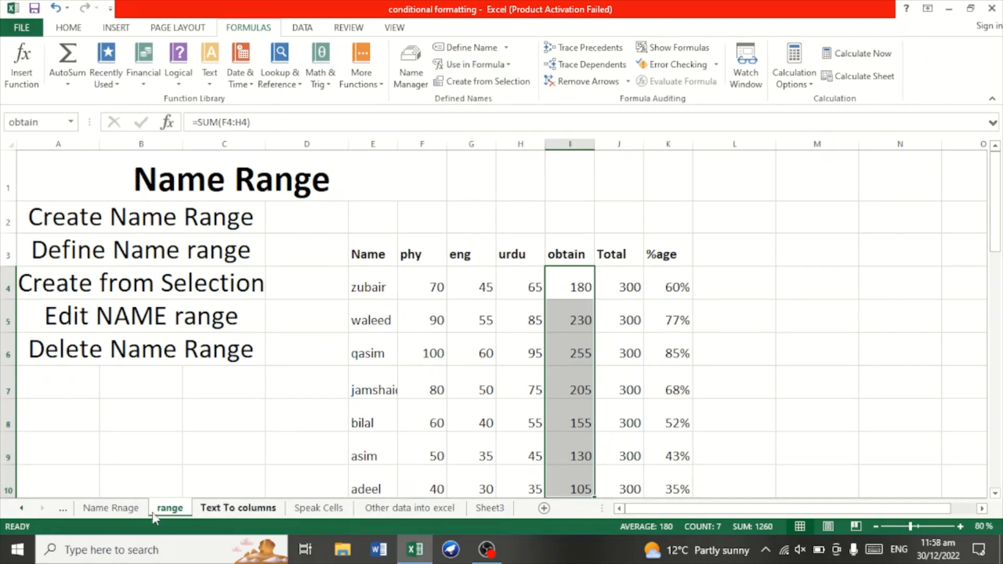
Switch to the Name Rnage sheet and look over the list of functions in A4:A12.
click(123, 509)
drag(1000, 268, 999, 281)
click(42, 235)
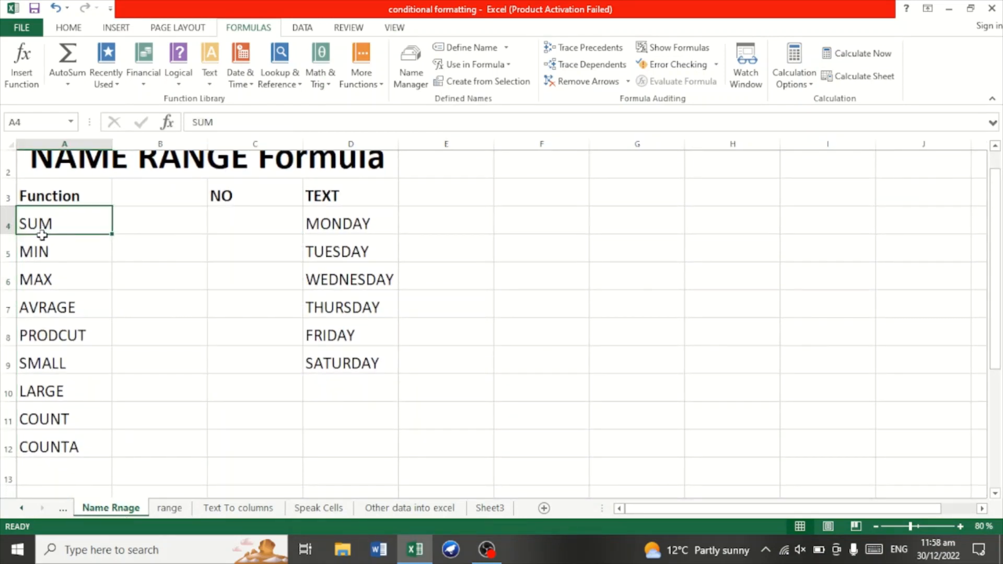
drag(41, 236, 49, 446)
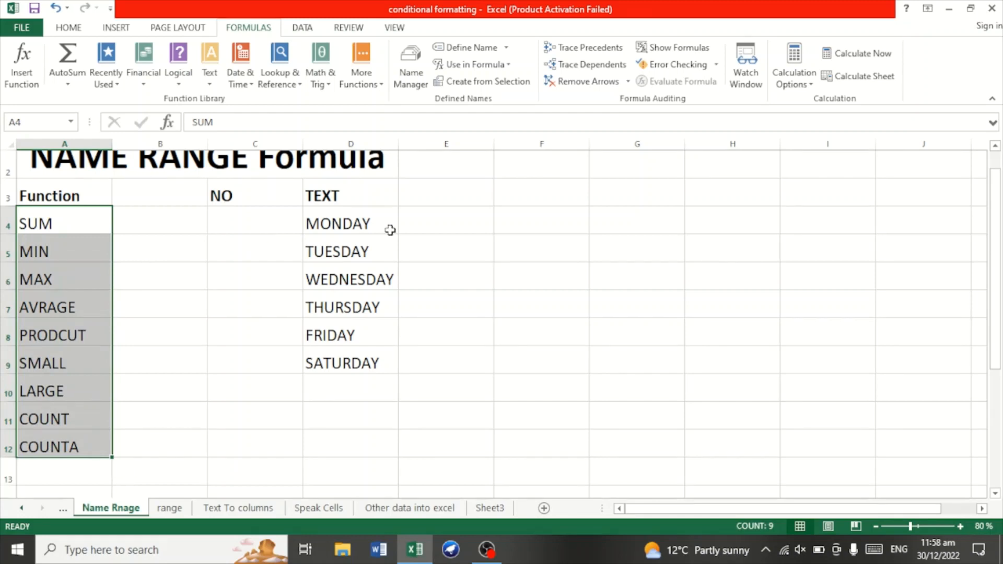
Fill the NO column, cells C4:C9, with the series 10 to 60 in steps of 10.
drag(999, 246, 999, 230)
click(270, 266)
click(256, 248)
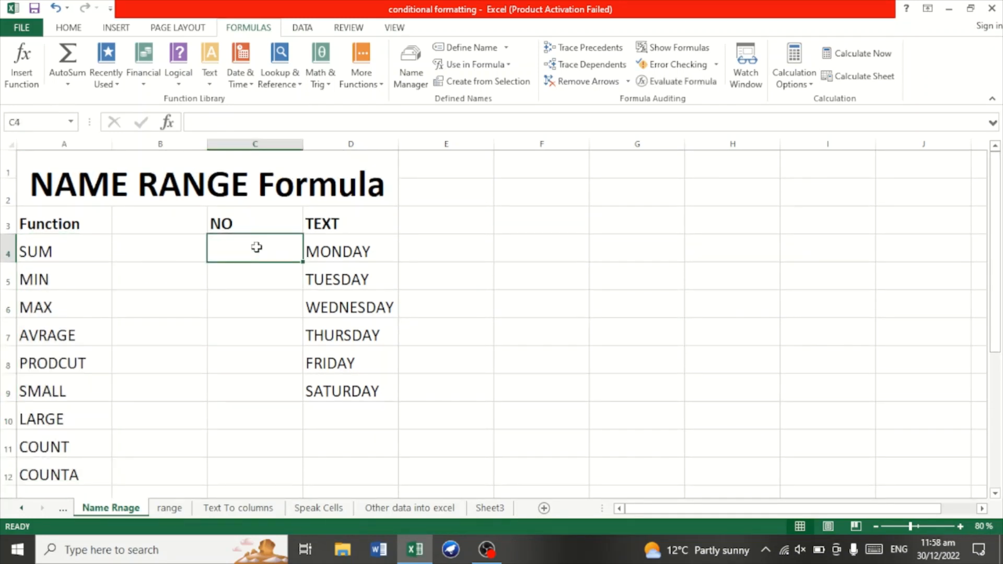
text(10)
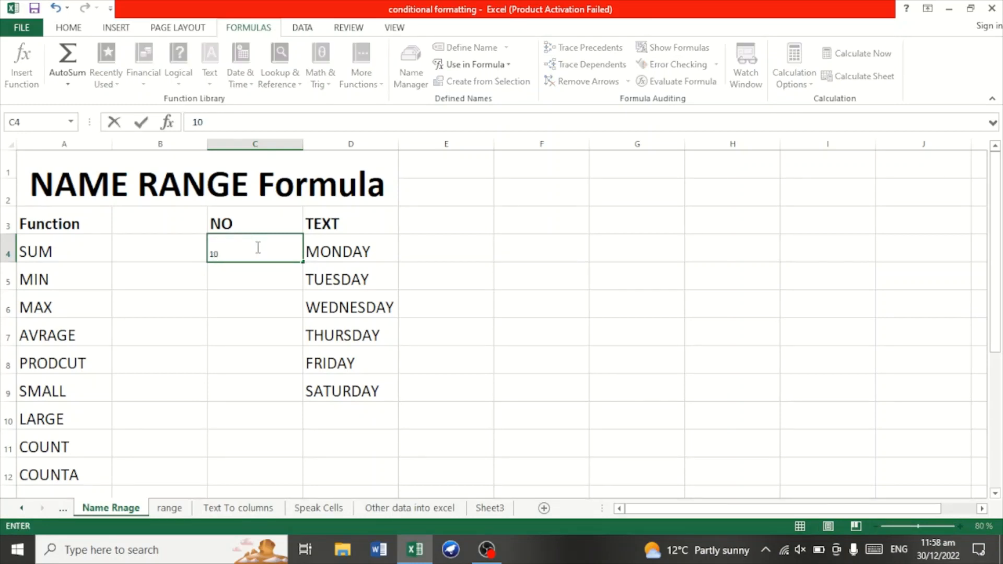
key(Return)
text(20)
key(Return)
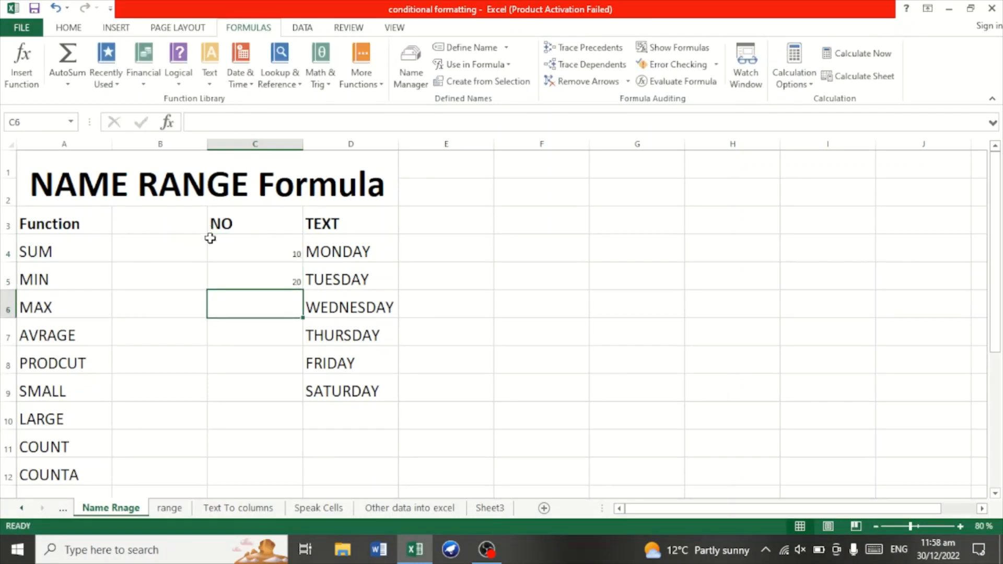
drag(253, 249, 299, 401)
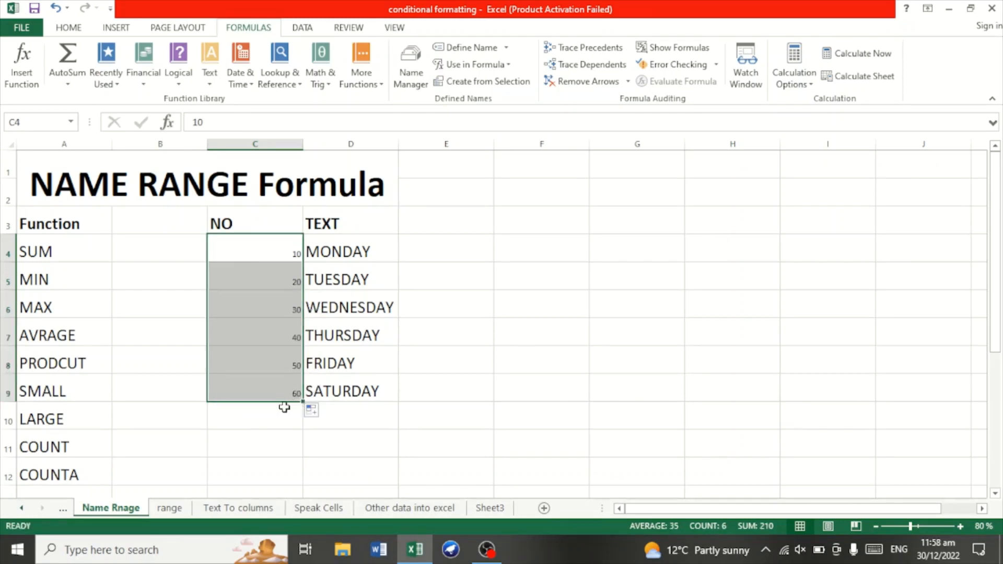
Enlarge the font of the numbers in C4:C9 to size 26.
click(73, 28)
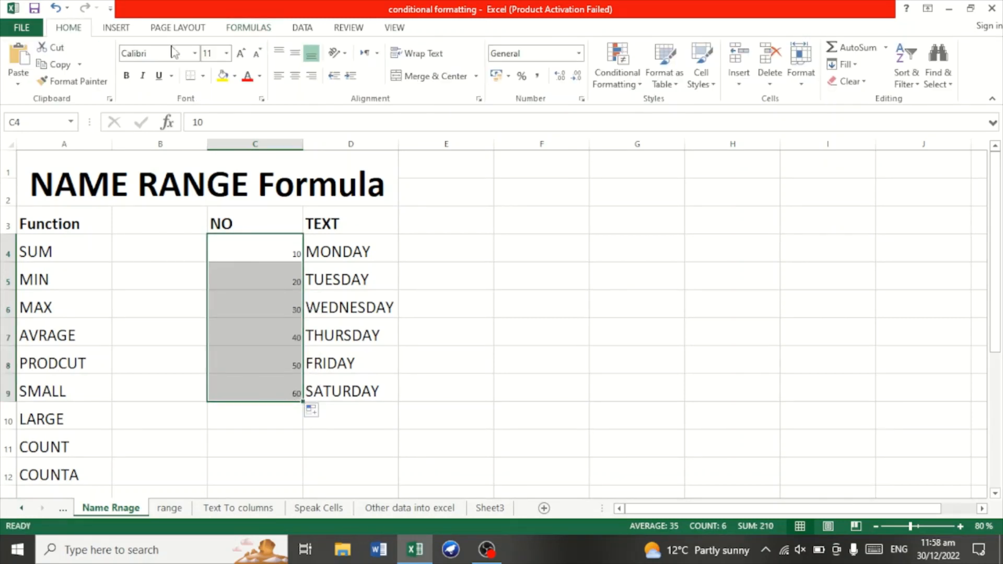
click(238, 57)
click(238, 57)
click(239, 57)
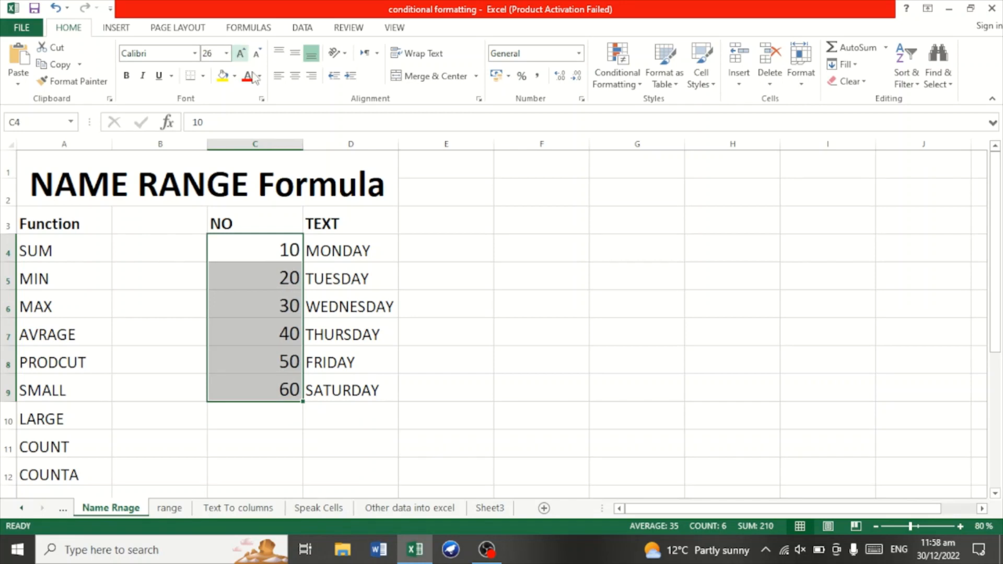
click(436, 246)
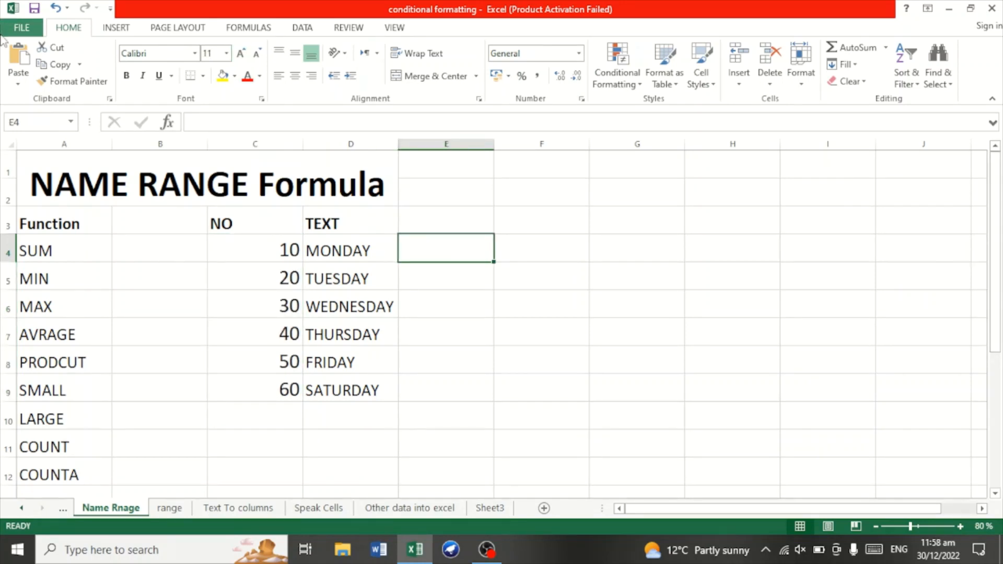
Name the NO column with its header, cells C3:C9, as Numbers.
click(245, 224)
double_click(245, 225)
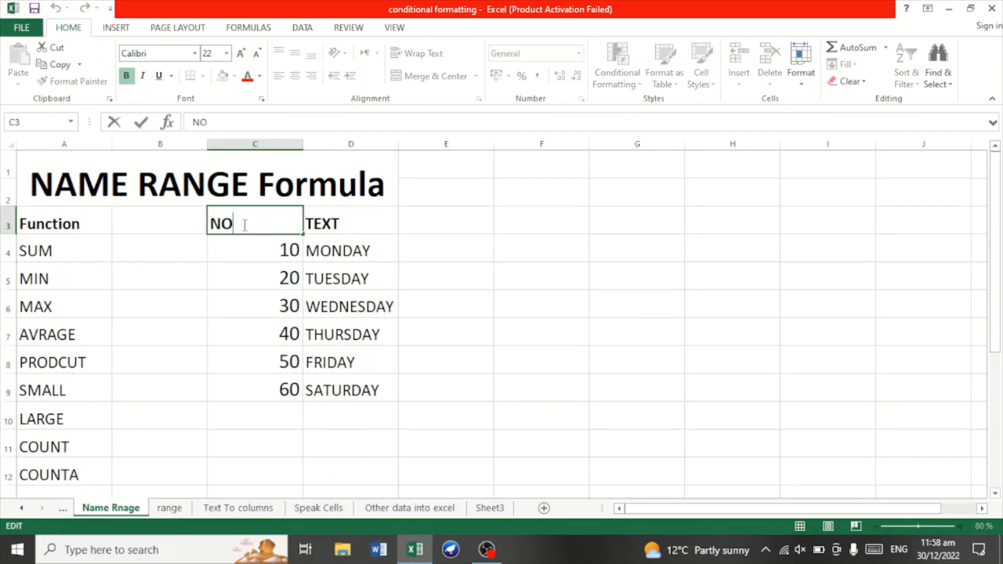
click(243, 293)
drag(254, 223, 252, 387)
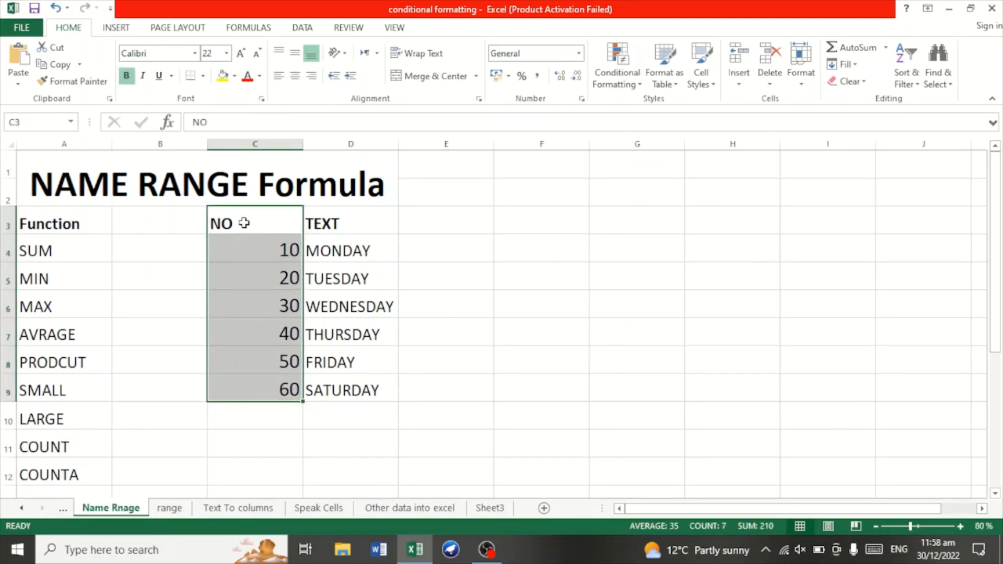
click(37, 123)
text(\)
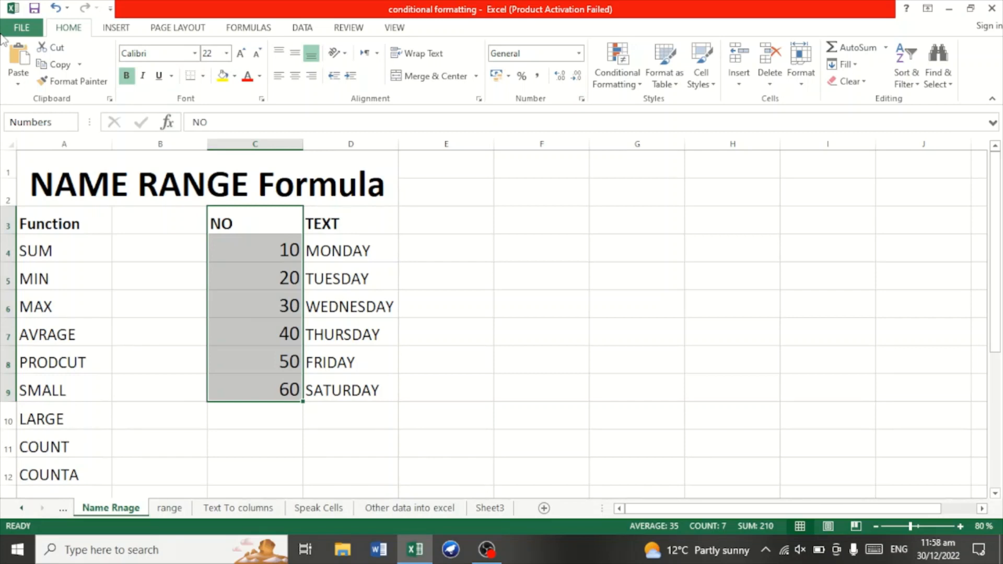
text(umbers)
key(Return)
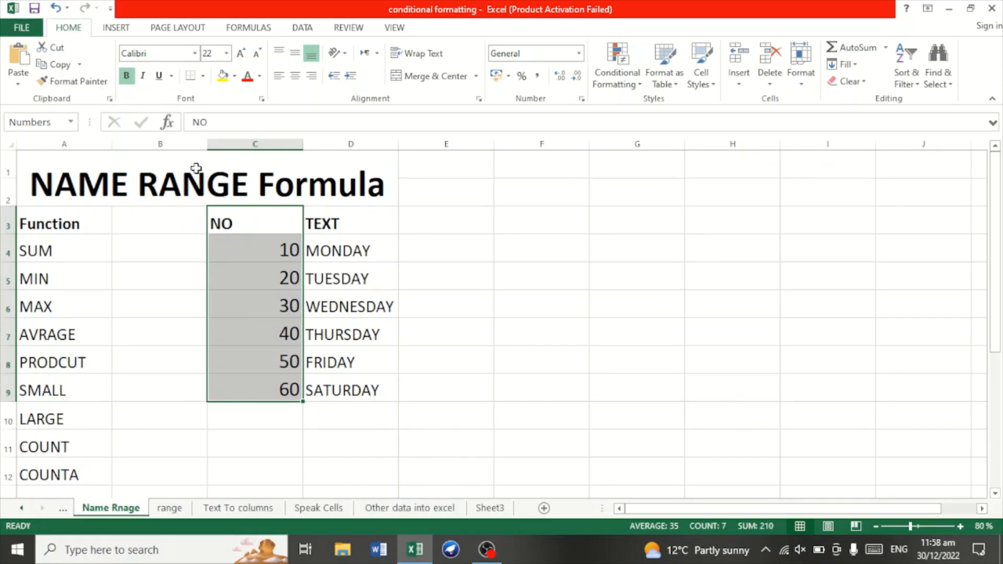
Name the TEXT column with its header, cells D3:D9, as Text and check the list of defined names.
click(345, 243)
drag(330, 223, 327, 387)
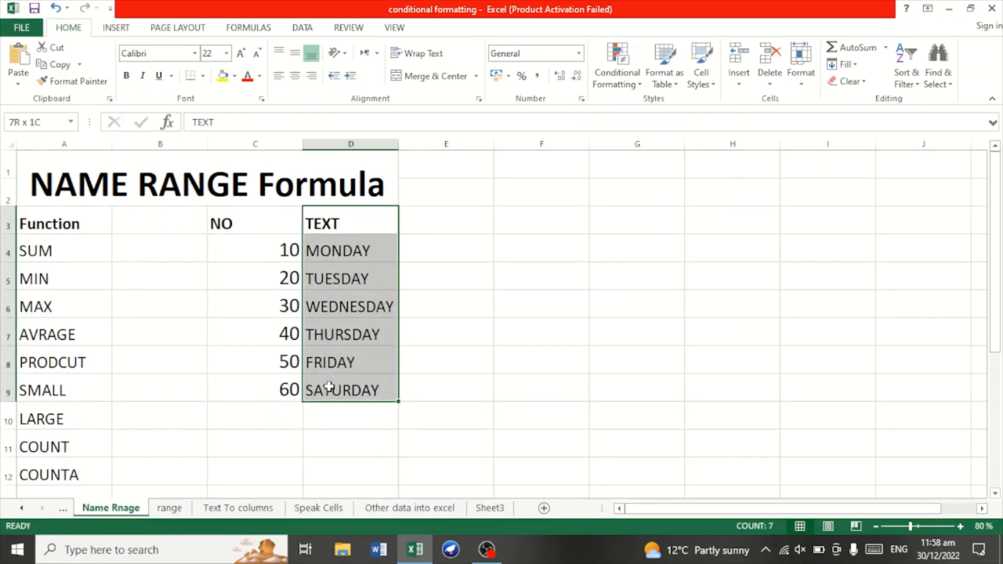
click(33, 121)
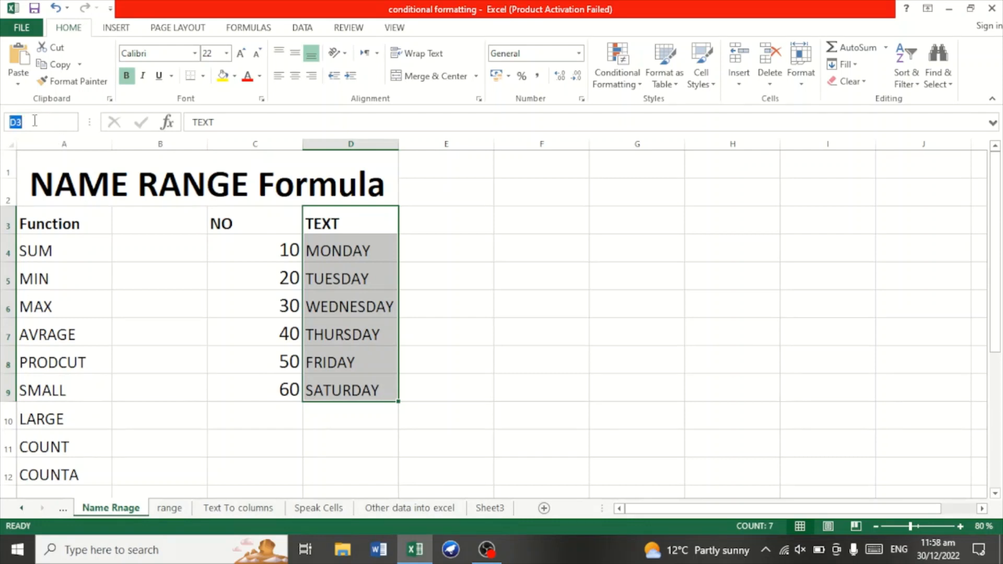
key(BackSpace)
text(Text)
click(187, 283)
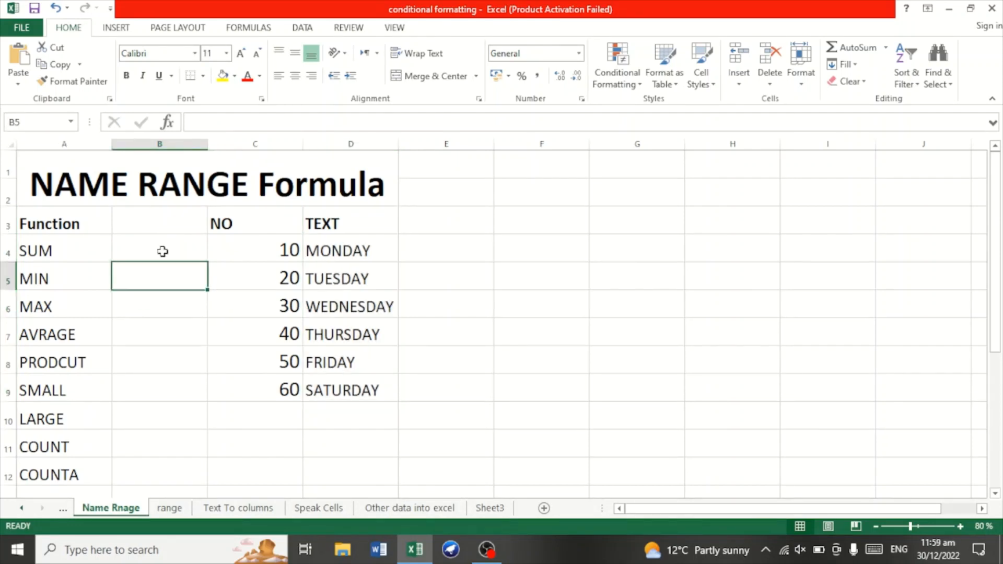
click(70, 122)
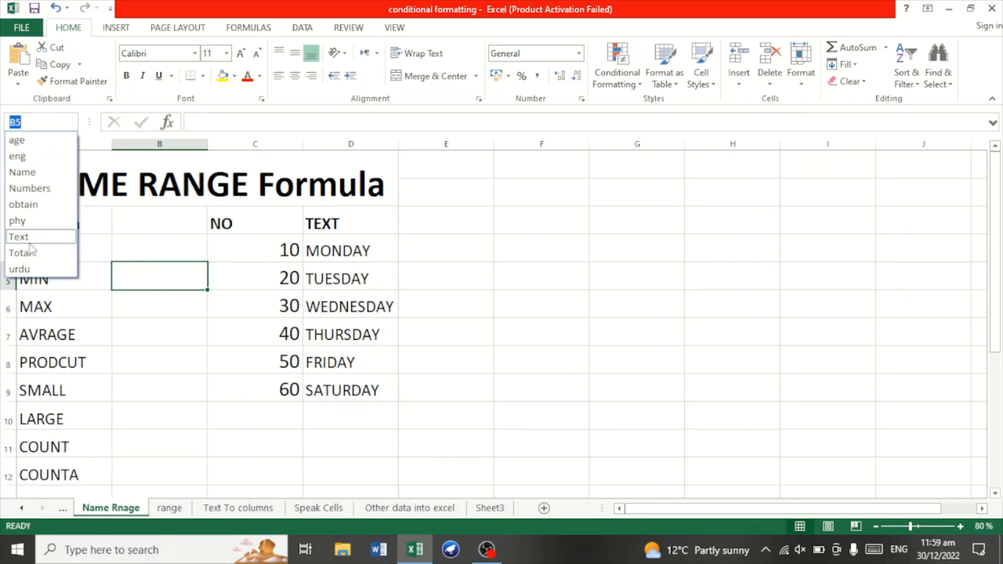
click(196, 261)
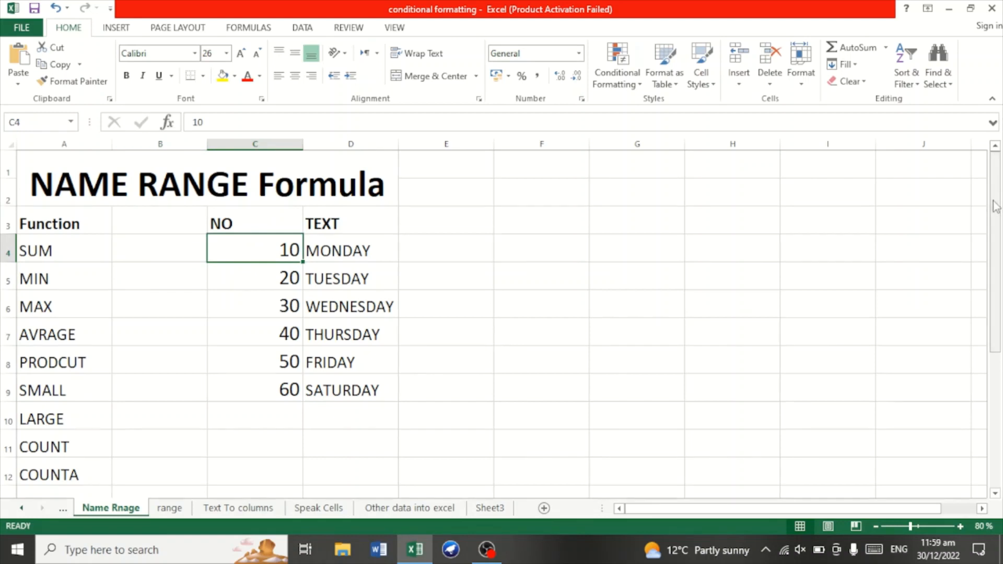
drag(995, 201, 995, 218)
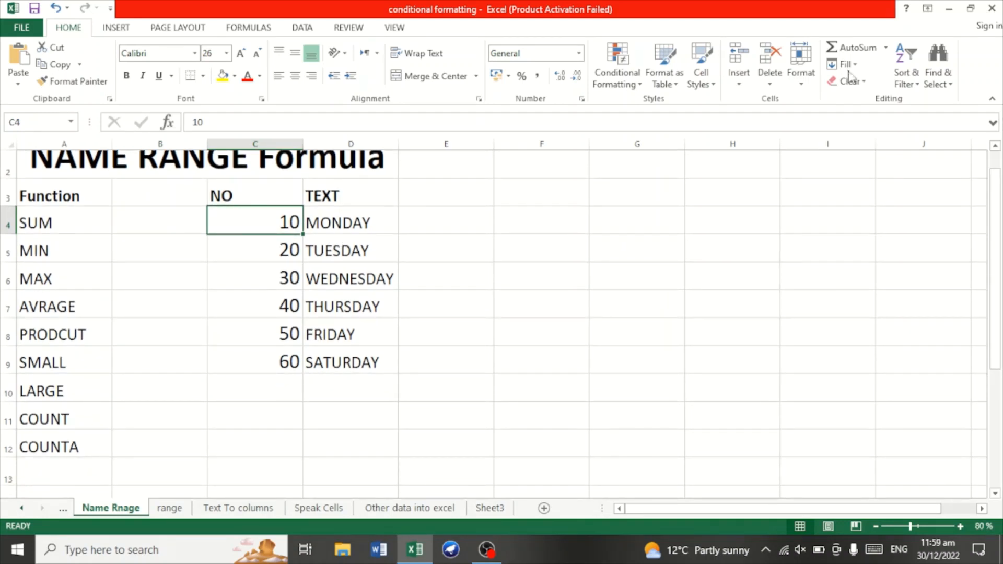
click(153, 224)
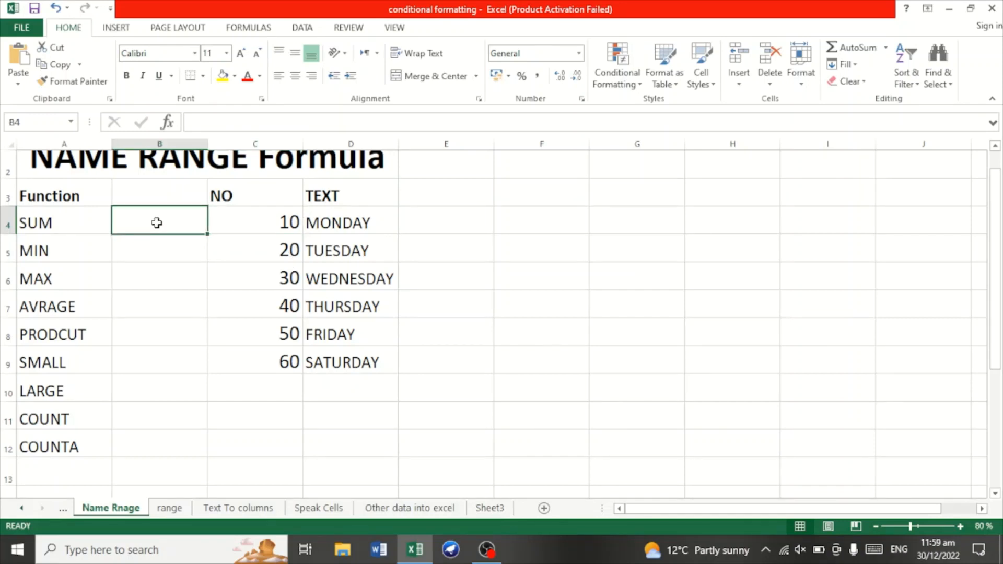
text(=)
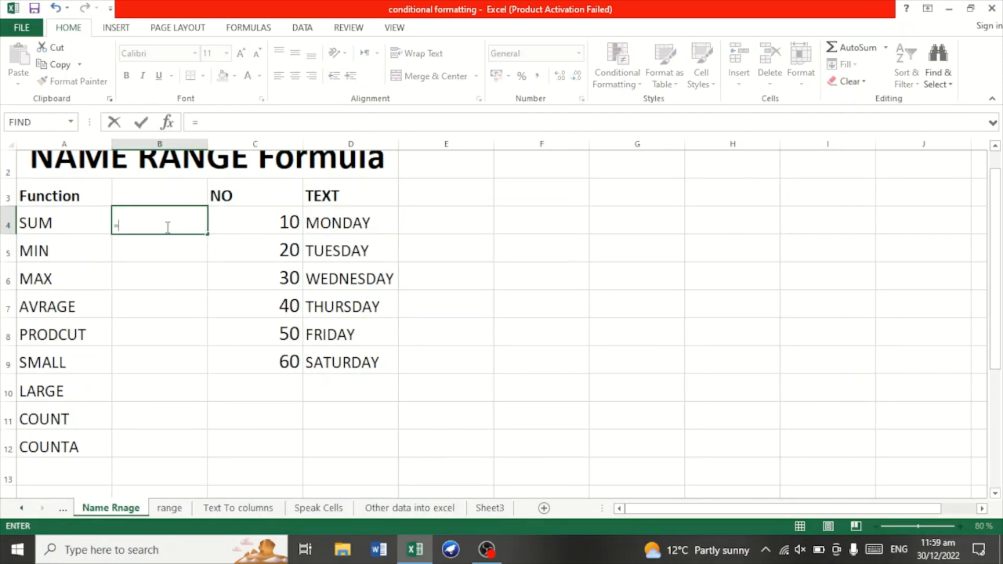
text(sum)
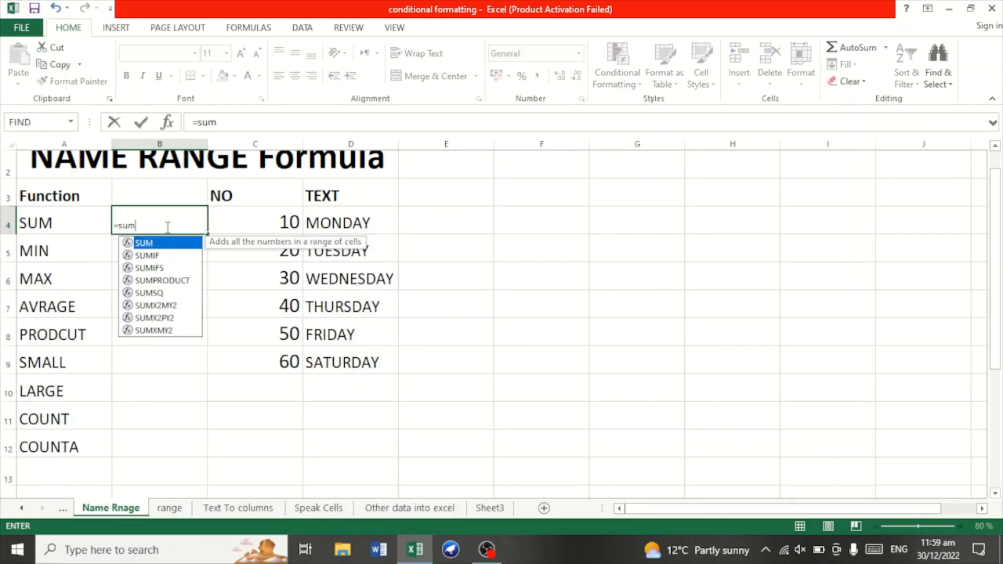
key(BackSpace)
key(BackSpace)
key(BackSpace)
key(BackSpace)
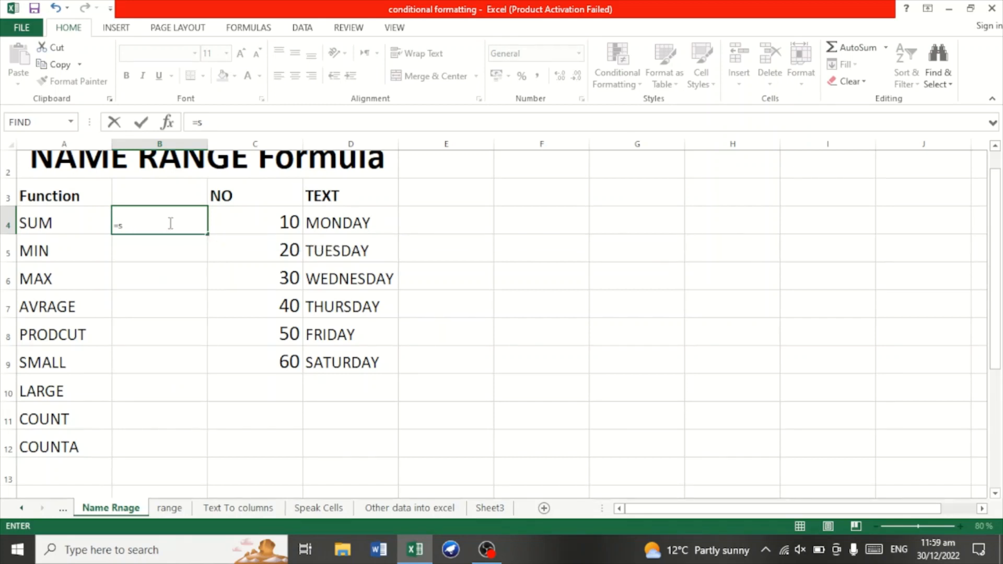
click(179, 311)
Enlarge the font of the empty result cells B3:B13 to size 24.
drag(175, 193, 179, 464)
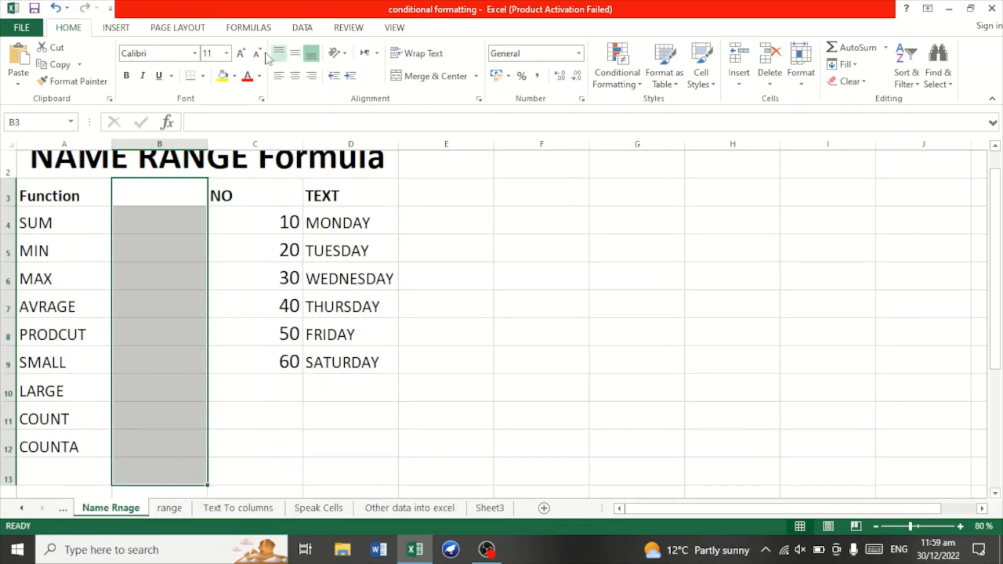
click(244, 55)
click(244, 55)
click(244, 55)
click(243, 55)
click(244, 55)
click(243, 55)
click(243, 55)
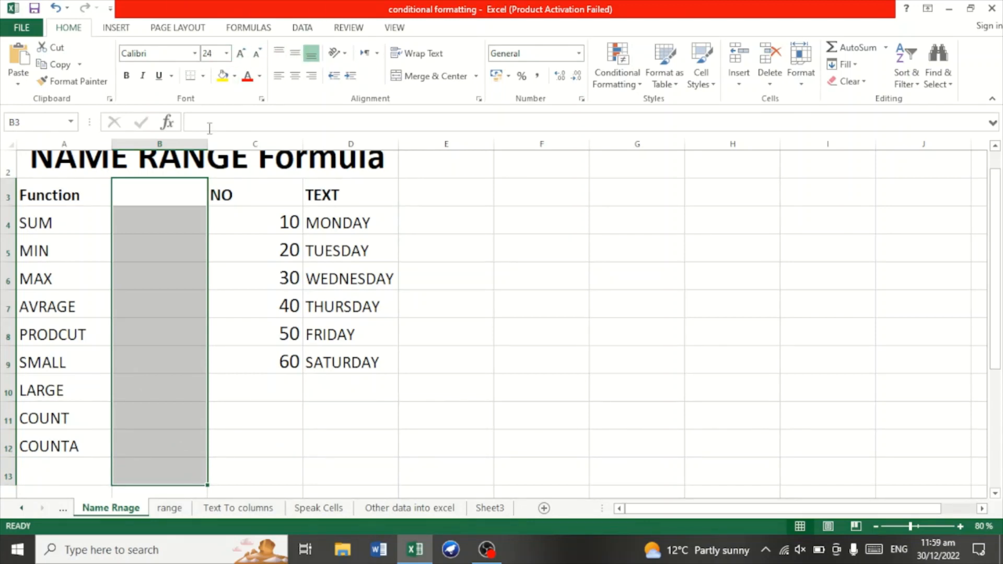
Enter the formula =SUM(Numbers) in cell B4 beside SUM and select the cell to review its formula.
click(160, 224)
text(=sum)
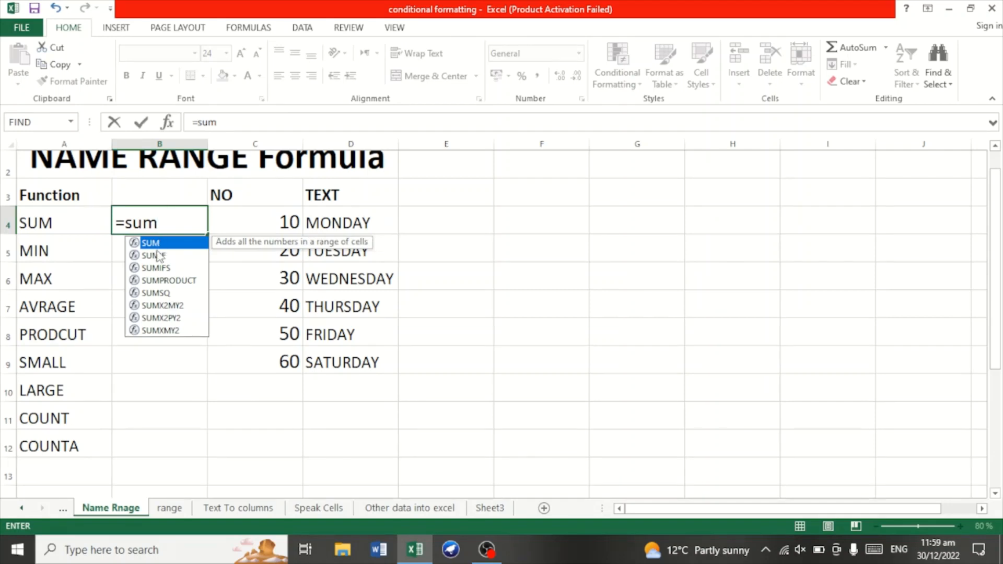
key(Tab)
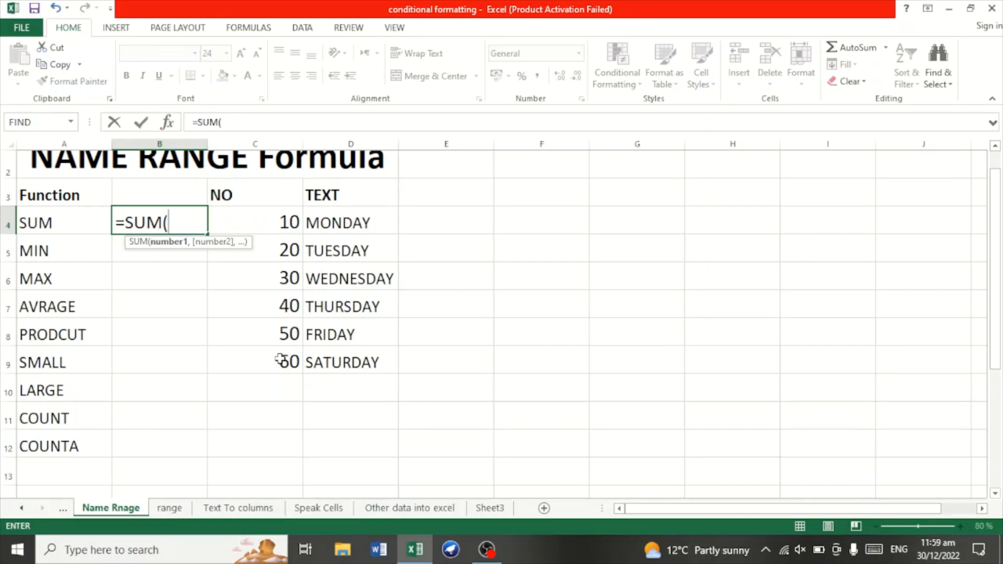
text(nu)
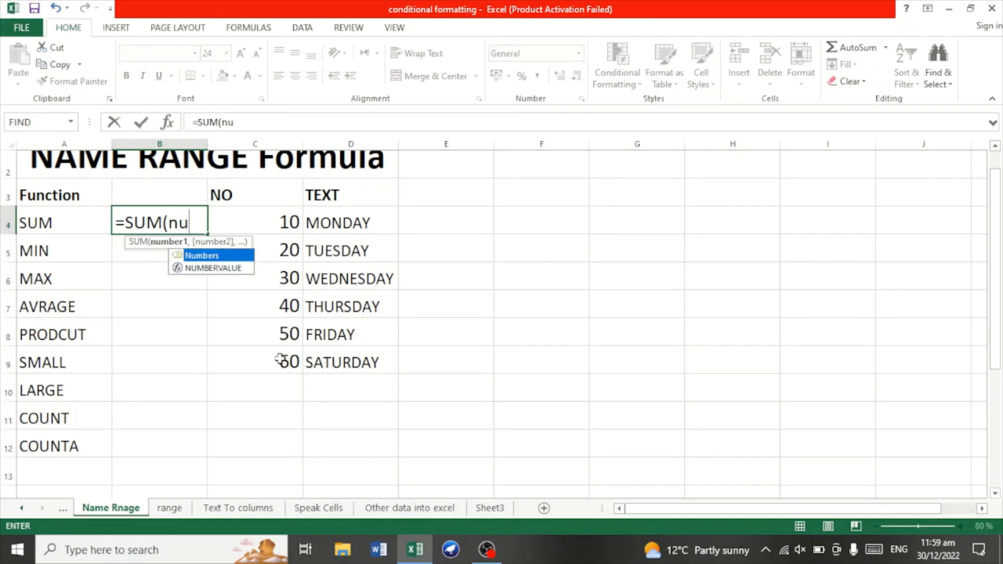
text(m)
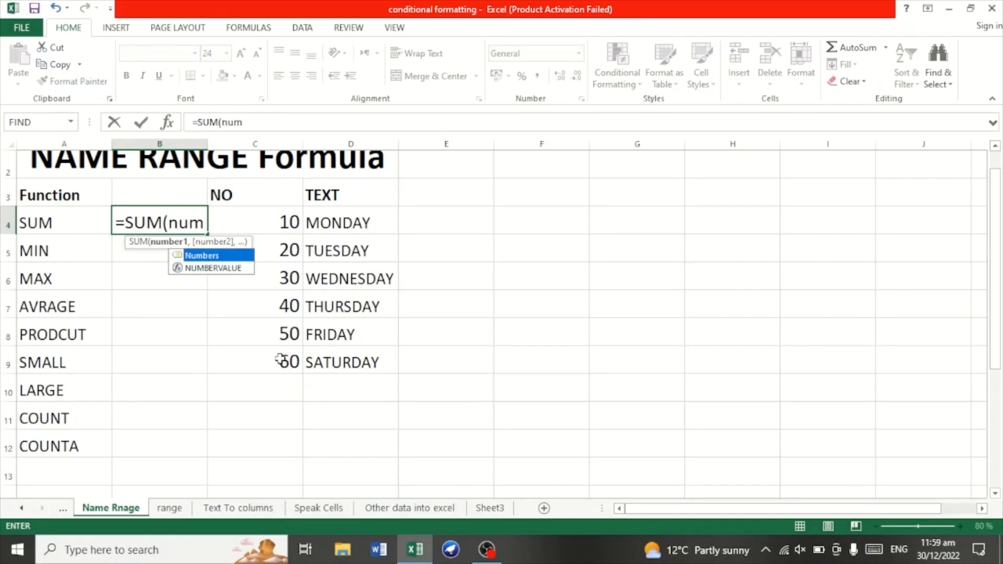
double_click(204, 258)
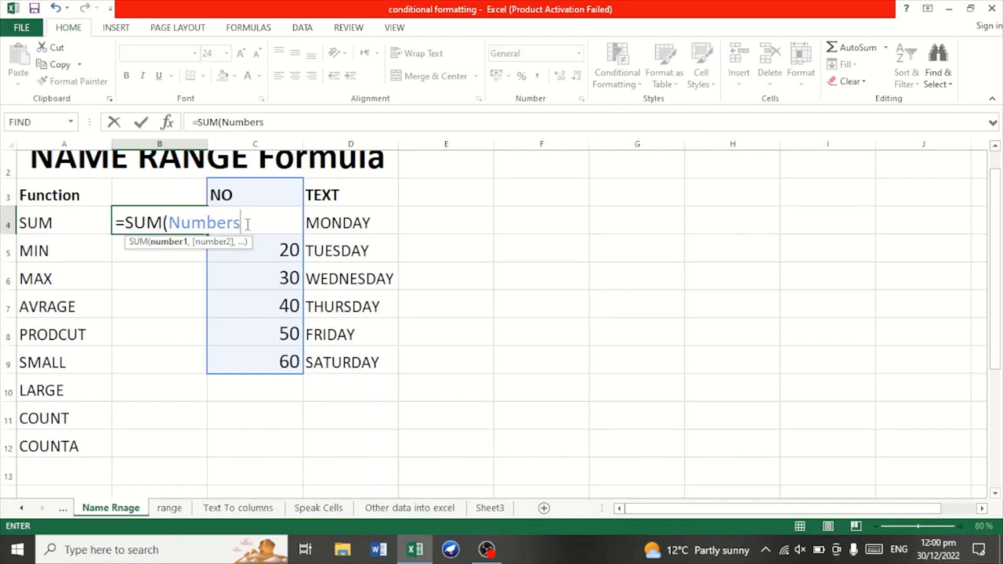
key(Return)
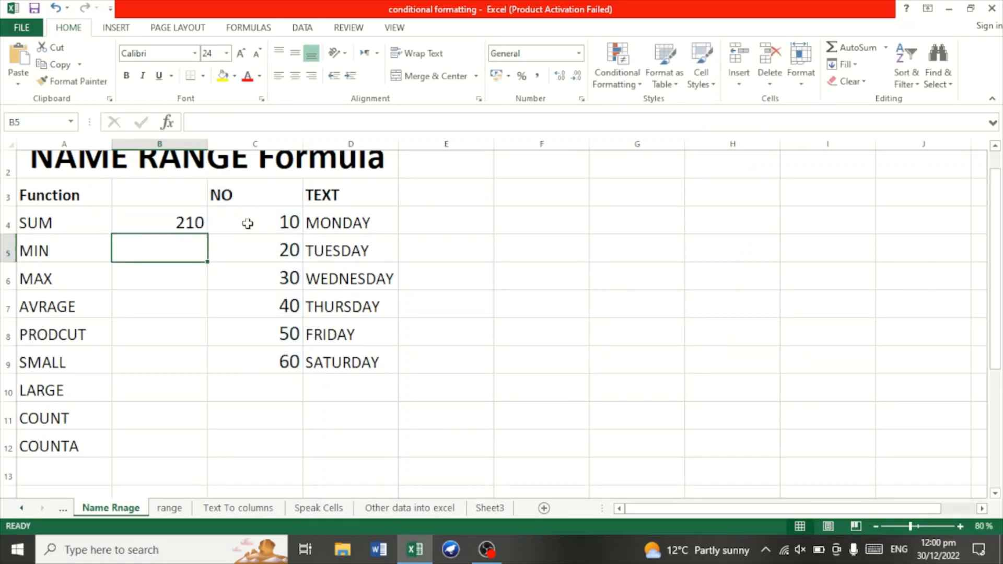
click(175, 221)
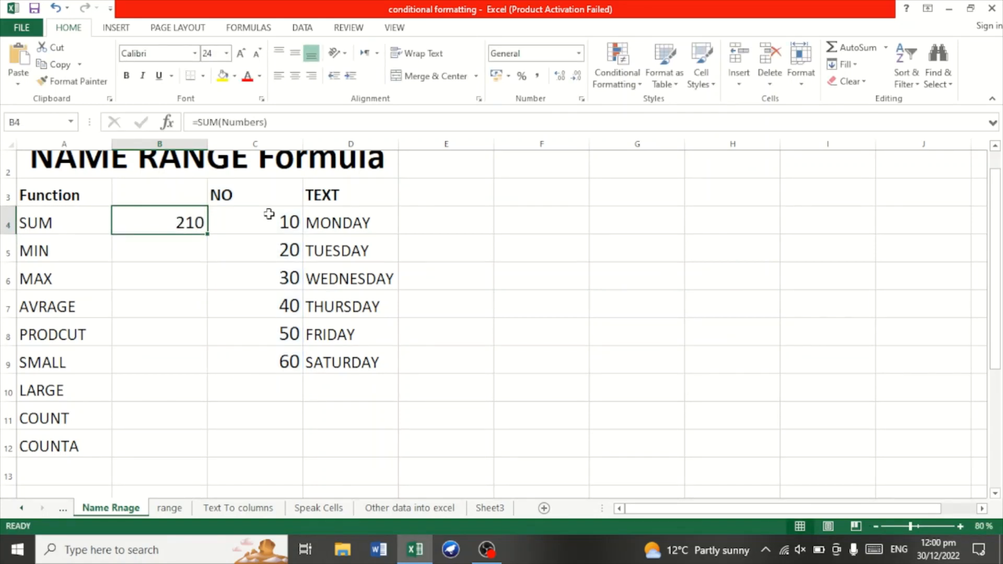
Enter the formula =MIN(Numbers) in cell B5 beside MIN and compare its result with the values in C4:C9.
drag(269, 216, 279, 358)
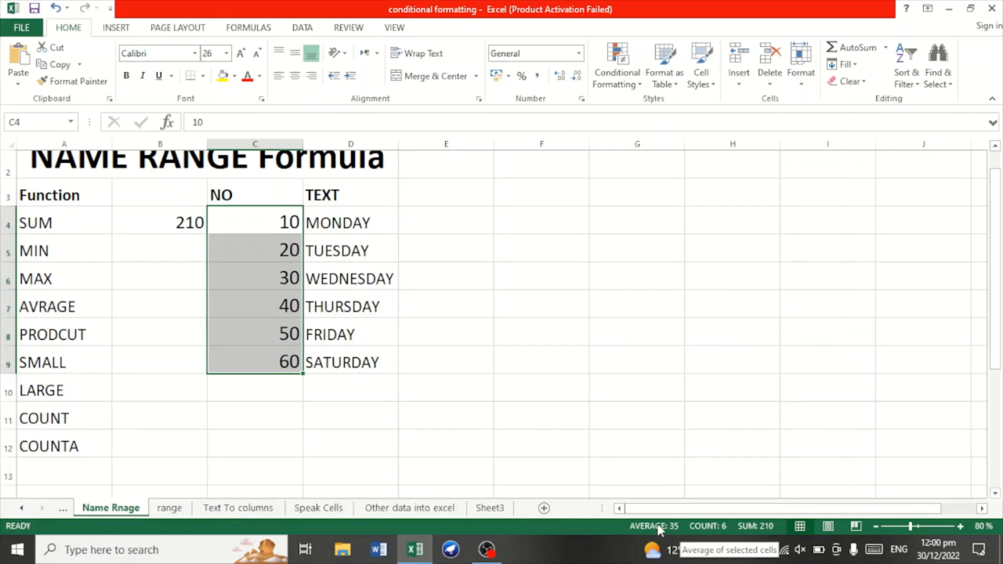
click(165, 248)
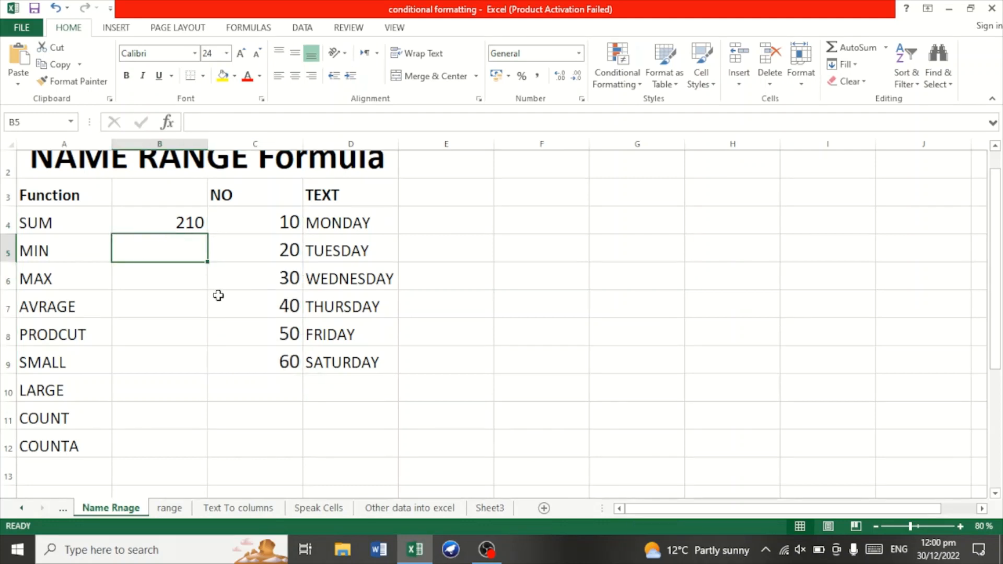
text(=min)
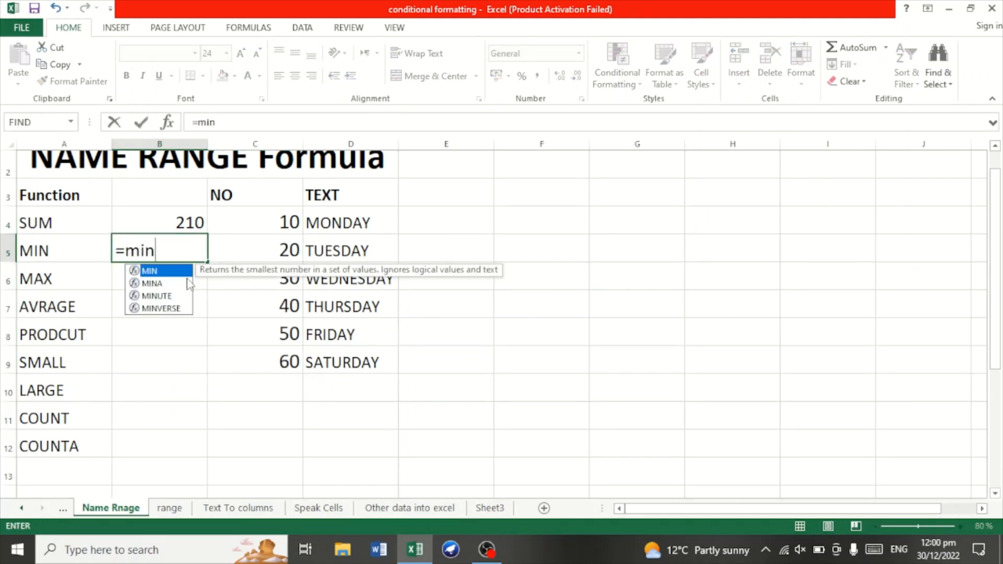
double_click(157, 271)
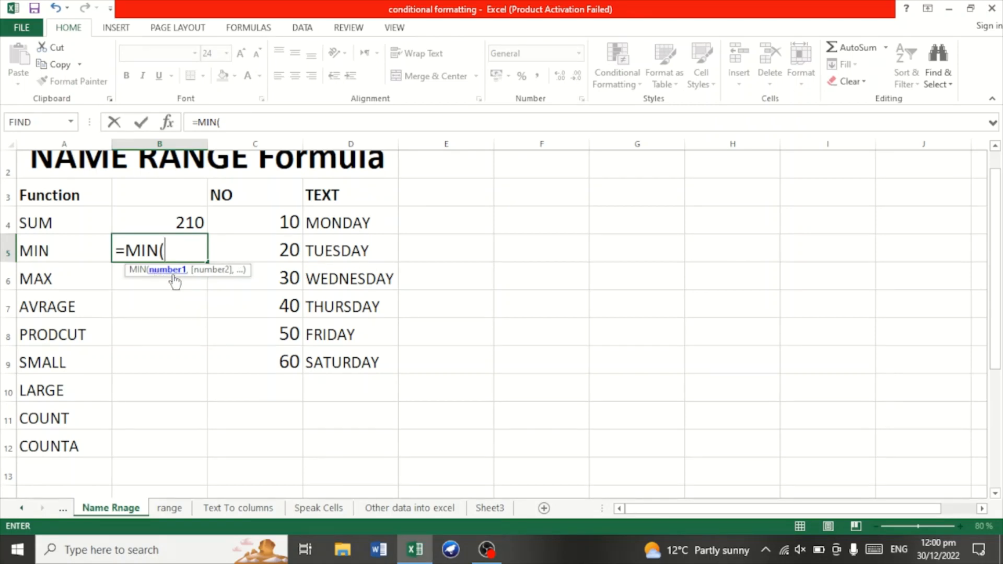
text(nu)
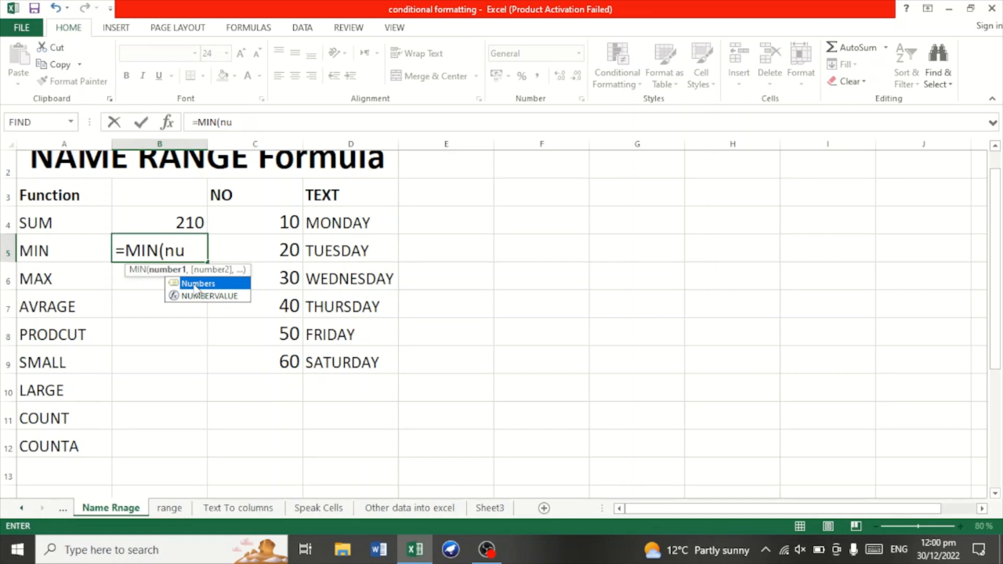
double_click(197, 284)
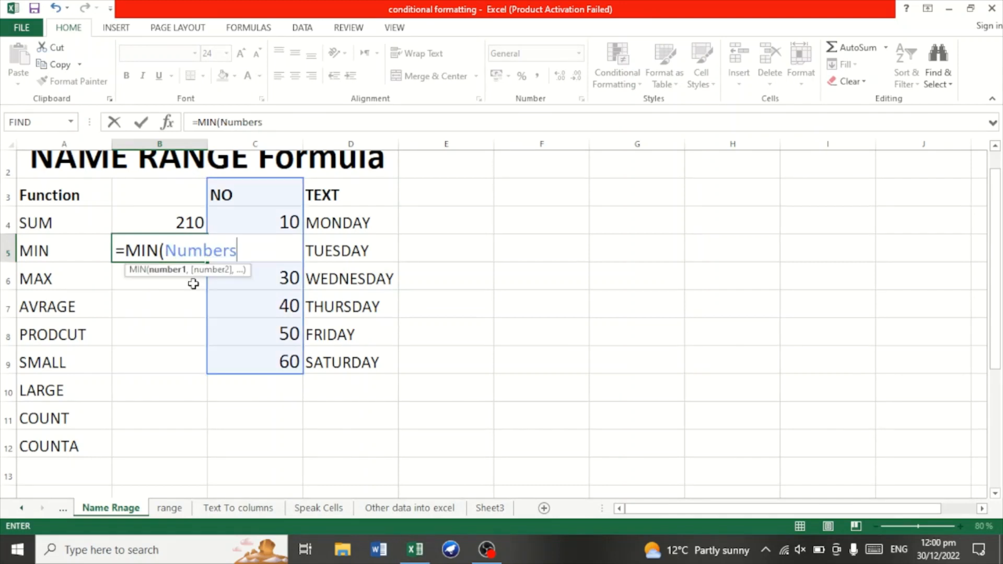
key(Return)
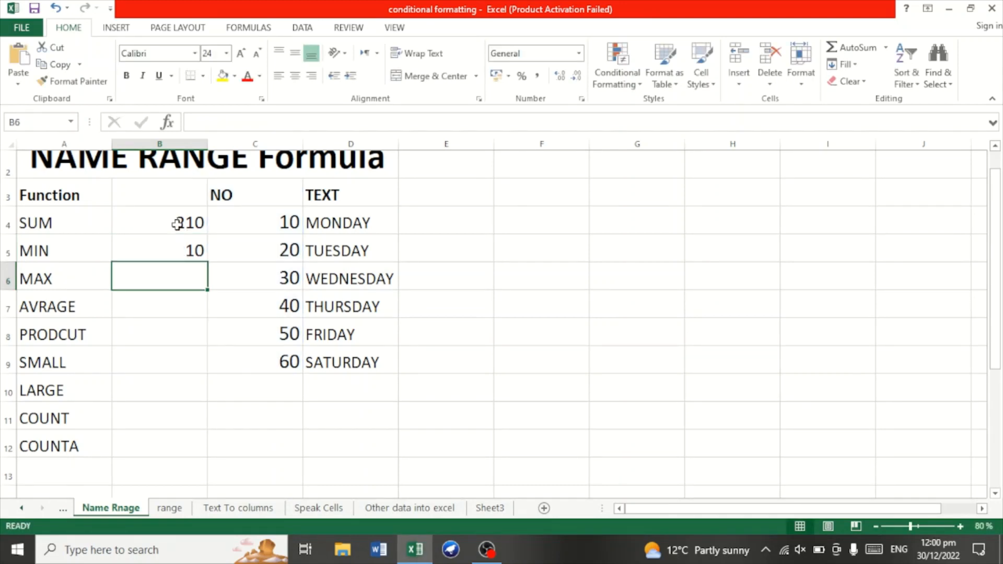
click(182, 246)
drag(273, 214, 291, 365)
click(278, 218)
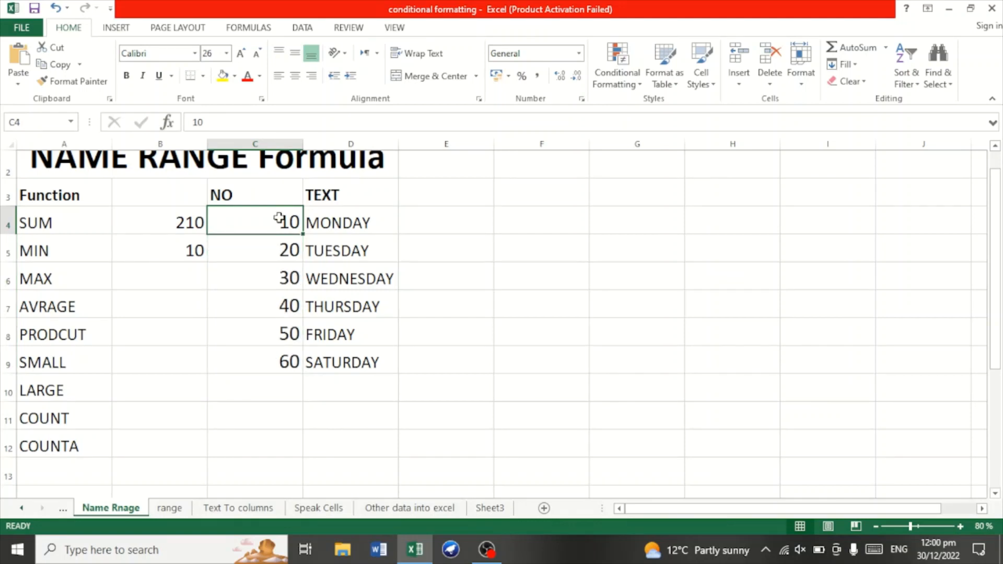
click(158, 251)
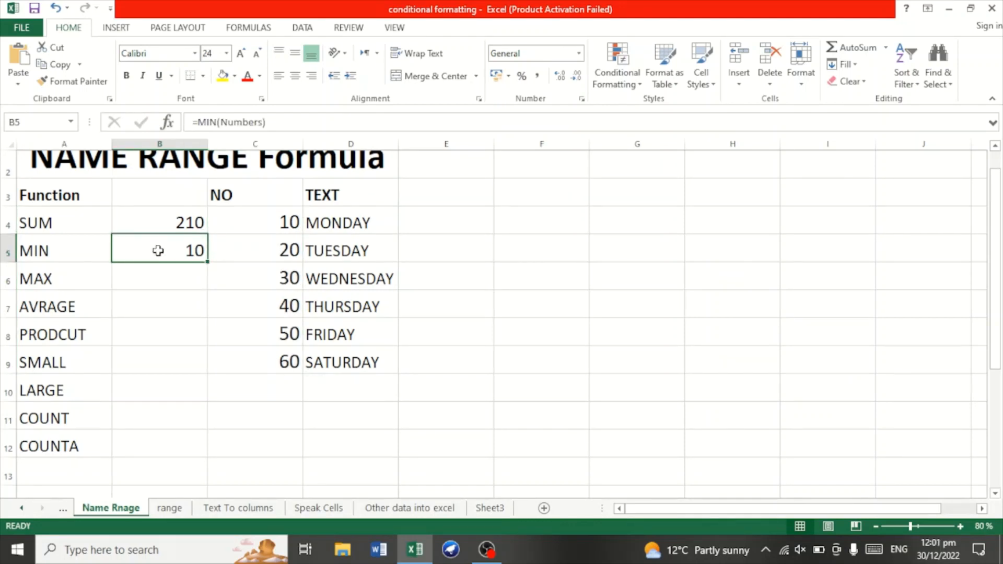
click(240, 215)
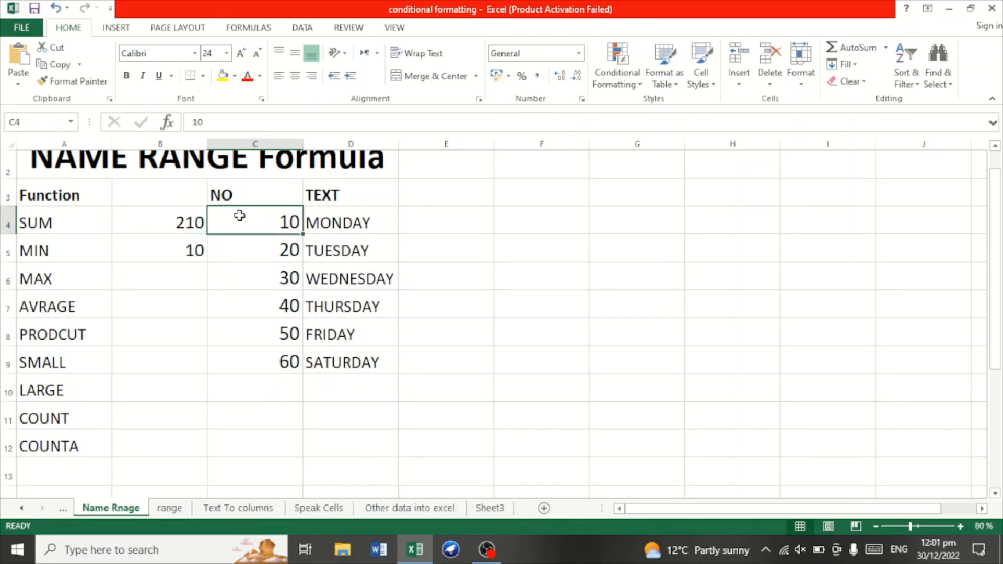
click(157, 276)
click(162, 309)
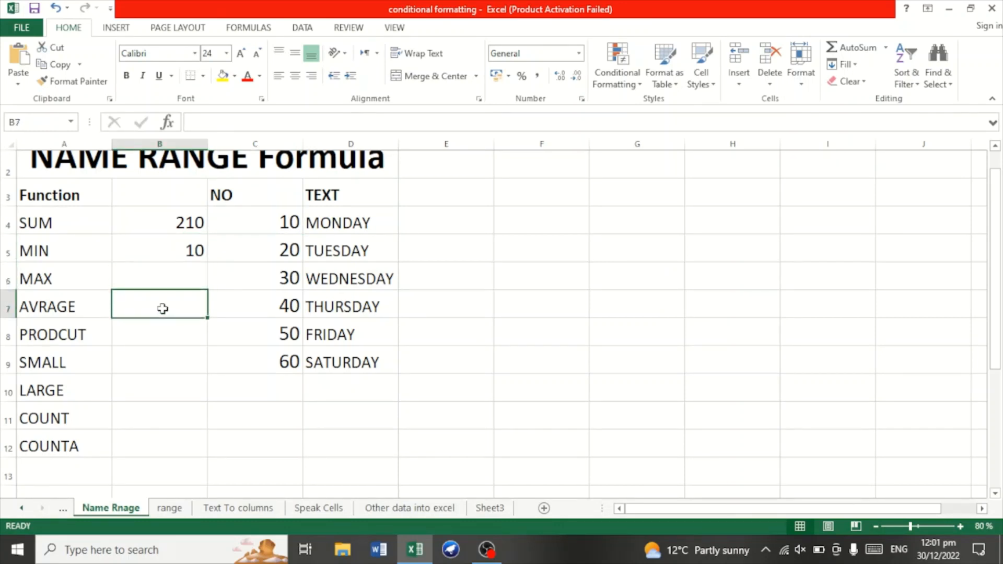
click(153, 331)
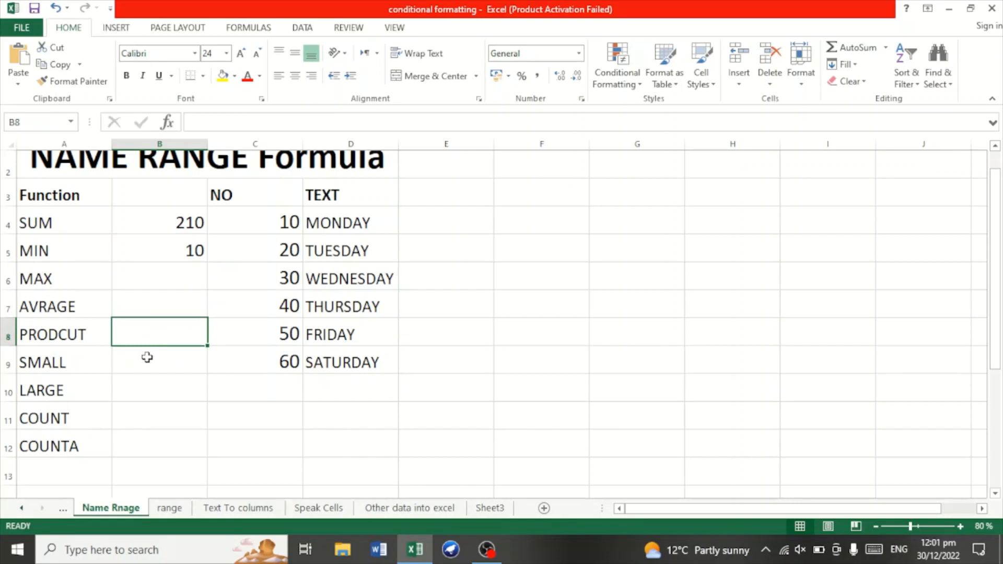
drag(147, 358, 145, 455)
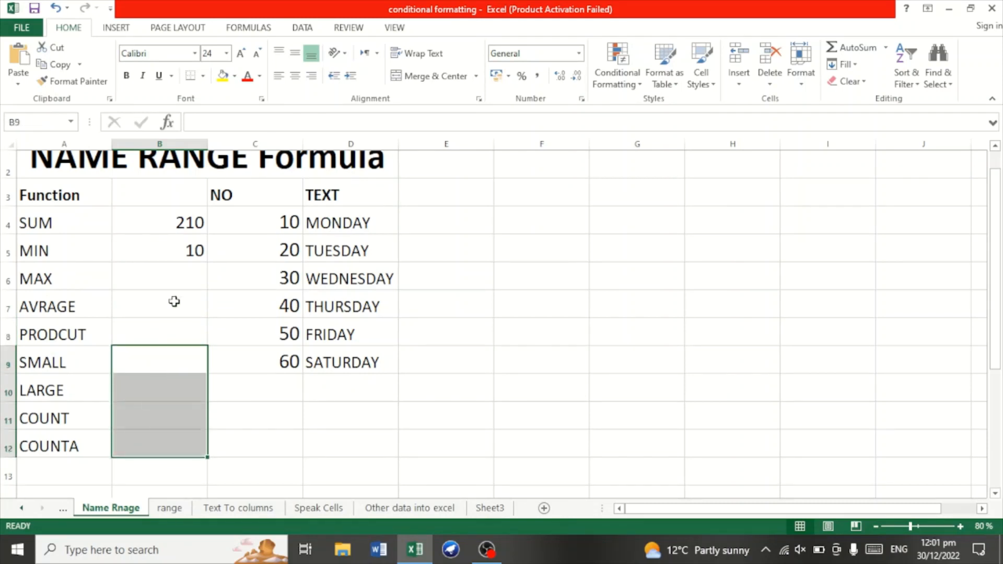
drag(175, 286, 176, 325)
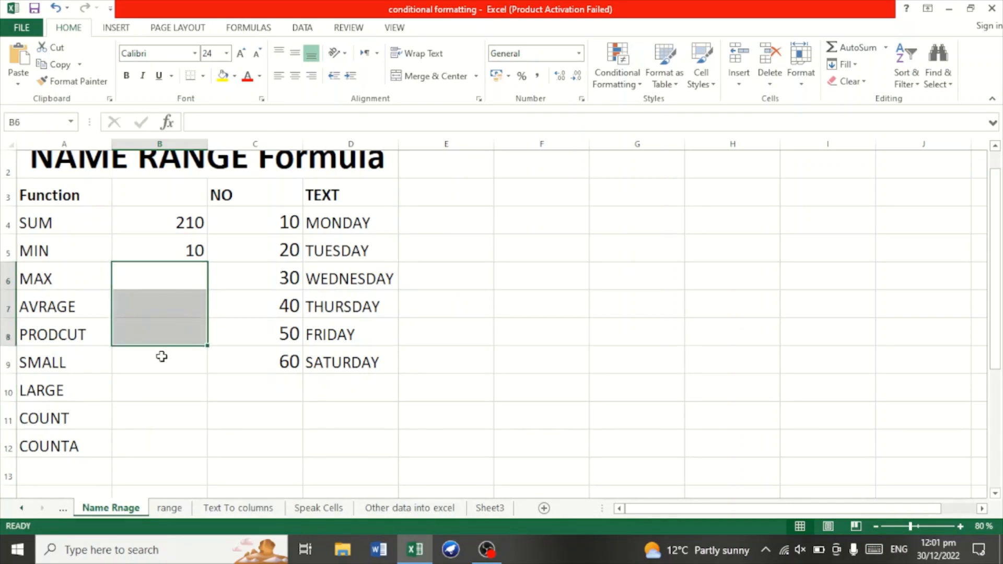
Enter the formula =SMALL(Numbers,2) in cell B9 beside SMALL and check its result against the values in C4:C9.
click(158, 362)
text(=)
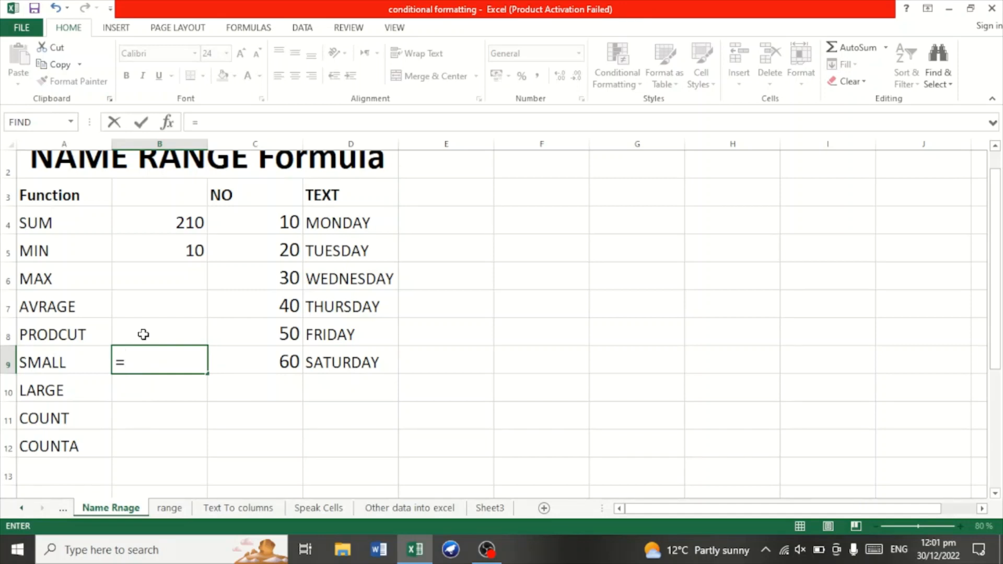
text(sma)
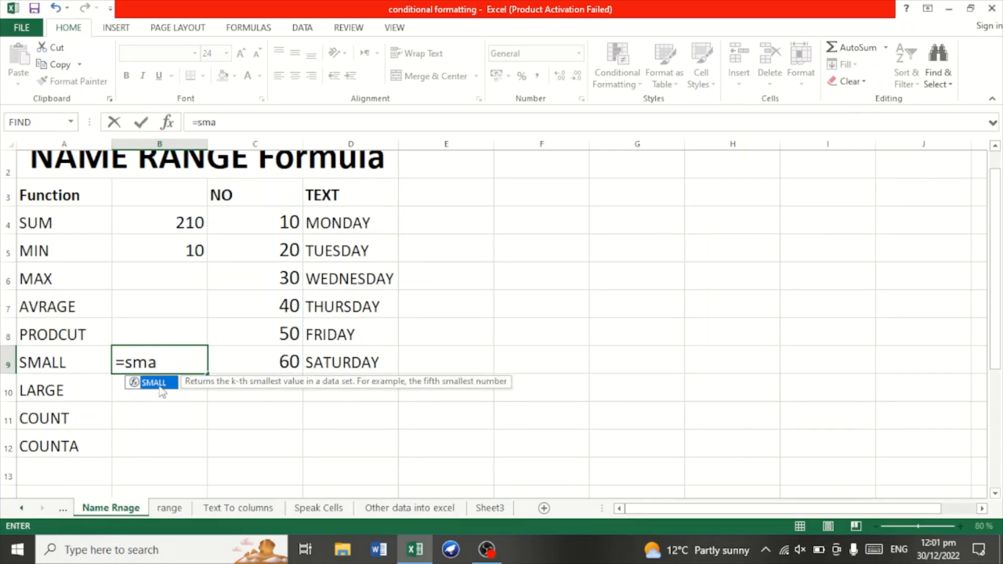
double_click(160, 387)
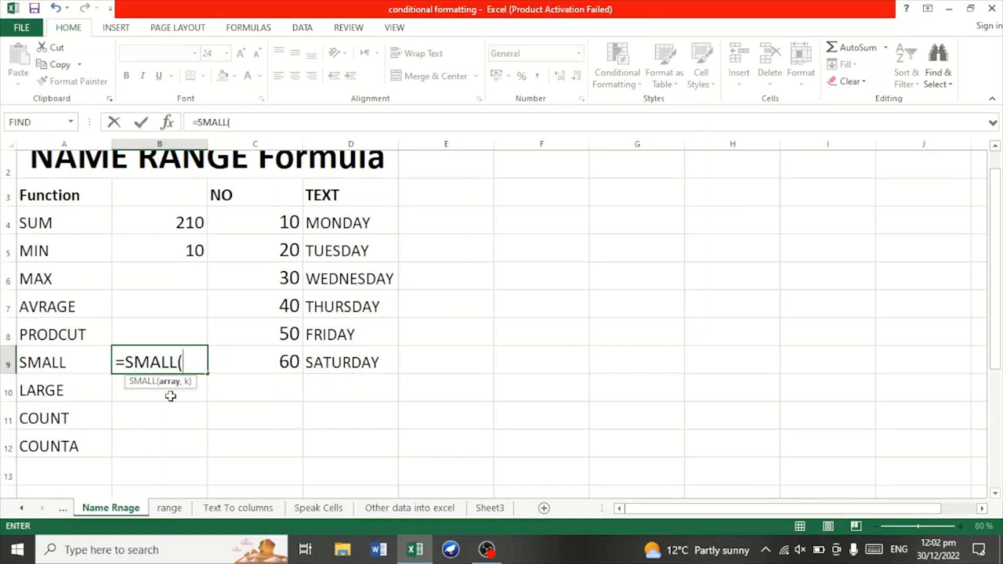
text(nu)
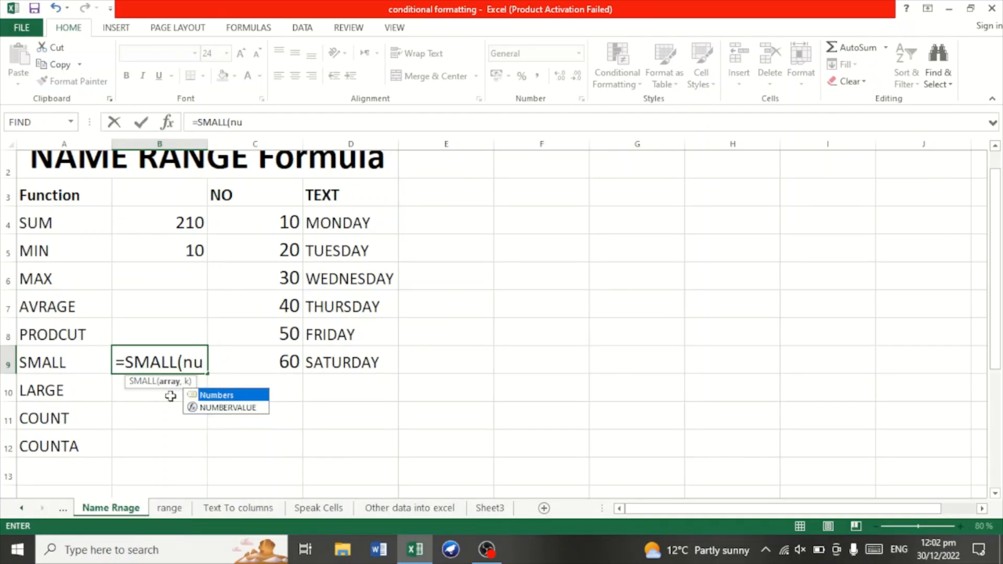
double_click(227, 395)
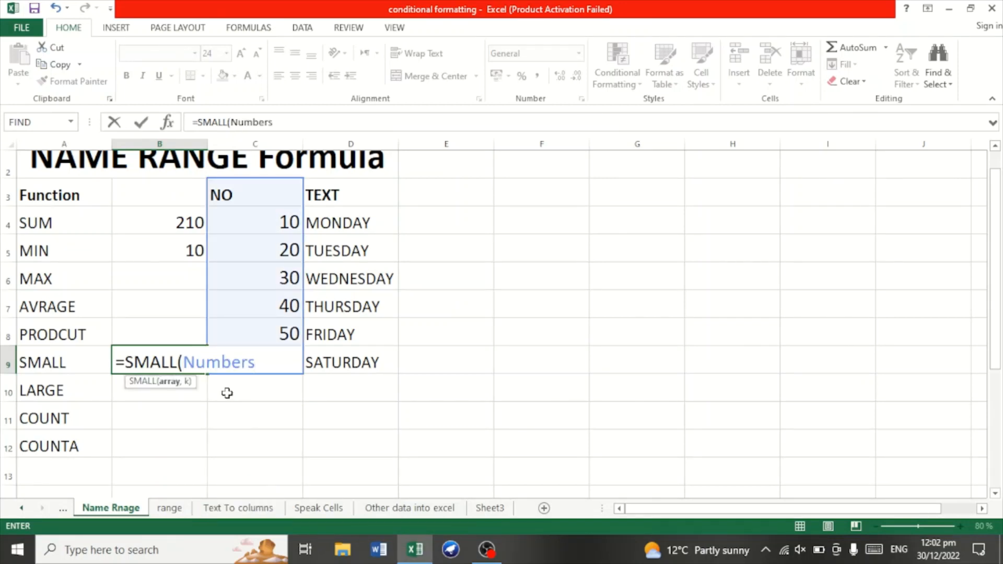
text(,2)
key(Return)
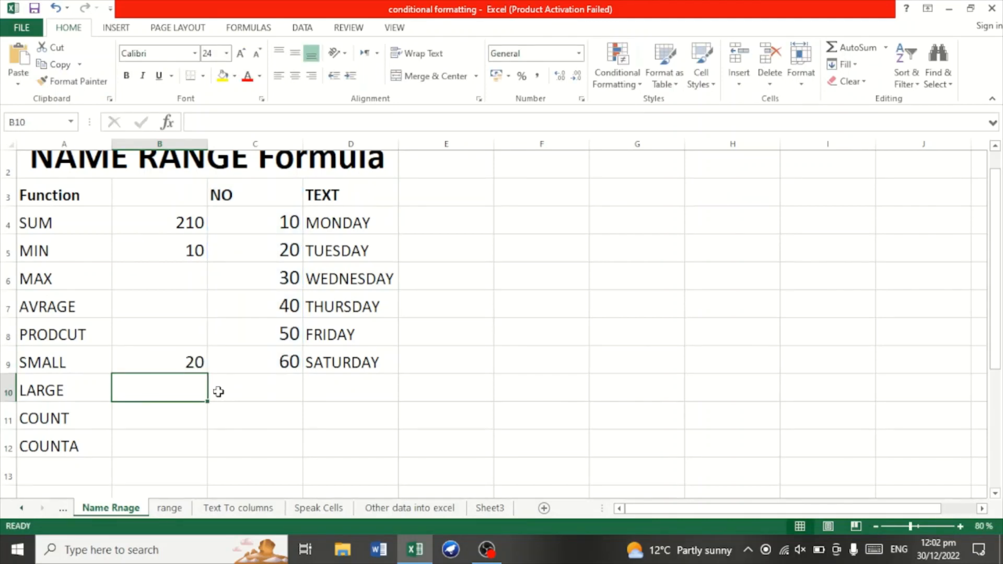
click(188, 362)
drag(265, 224, 275, 359)
click(275, 250)
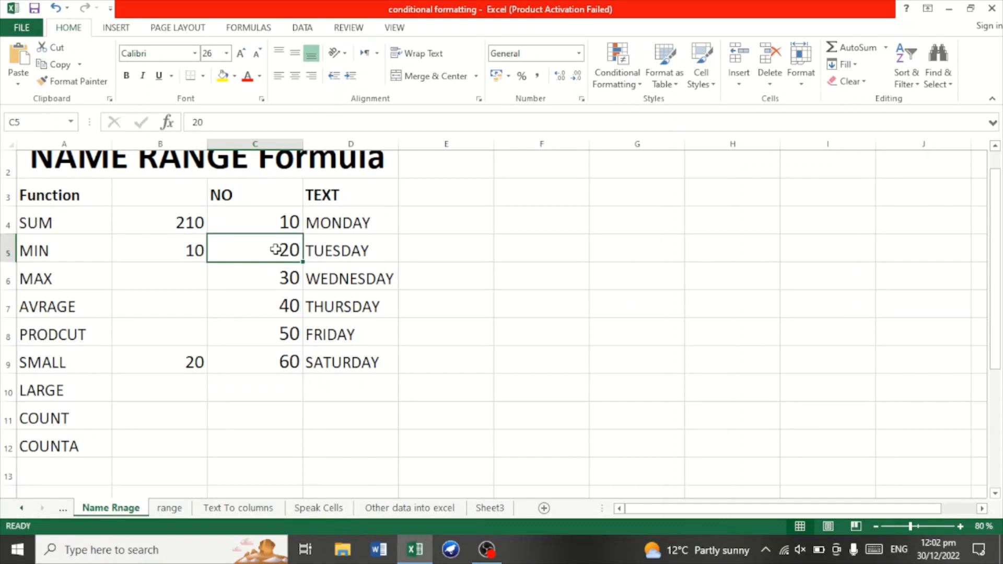
click(160, 368)
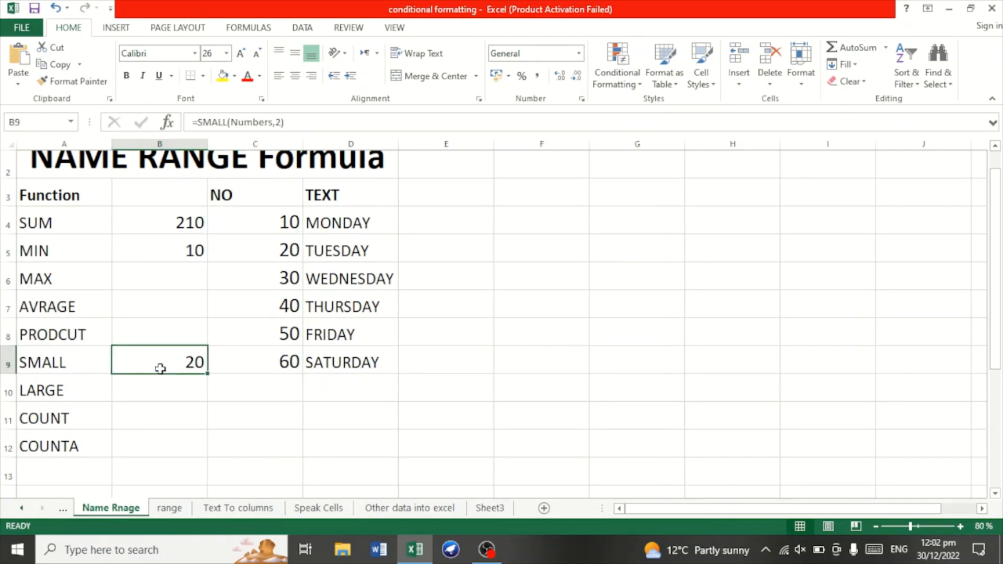
Enter the formula =LARGE(Numbers,3) in cell B10 beside LARGE and check its result against the values in C7:C9.
click(160, 388)
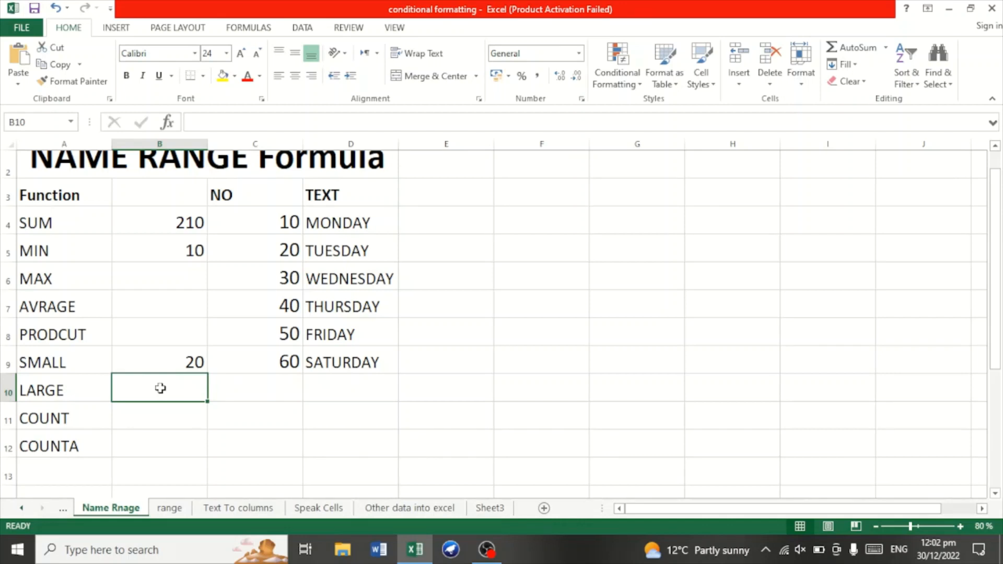
text(=)
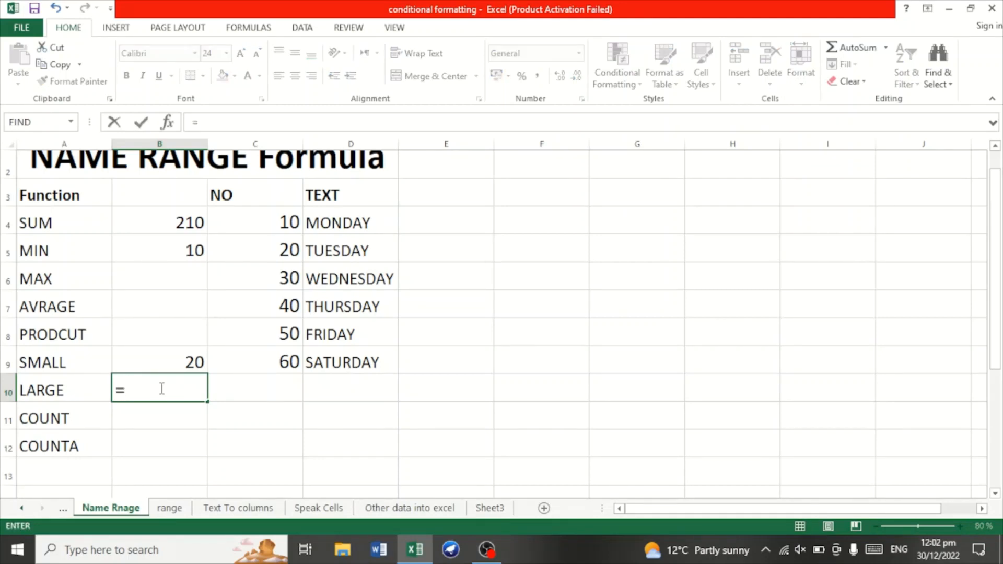
text(large)
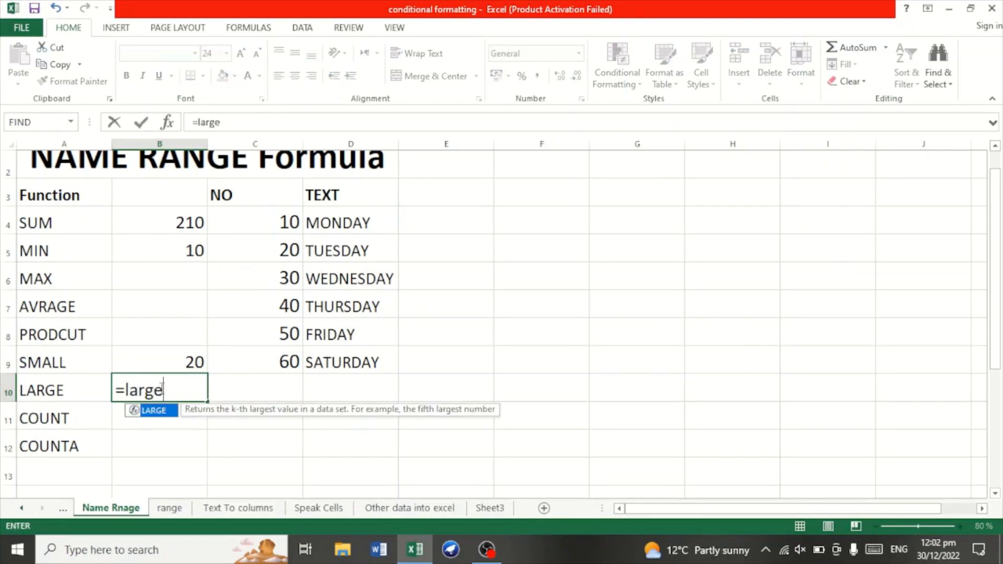
double_click(157, 411)
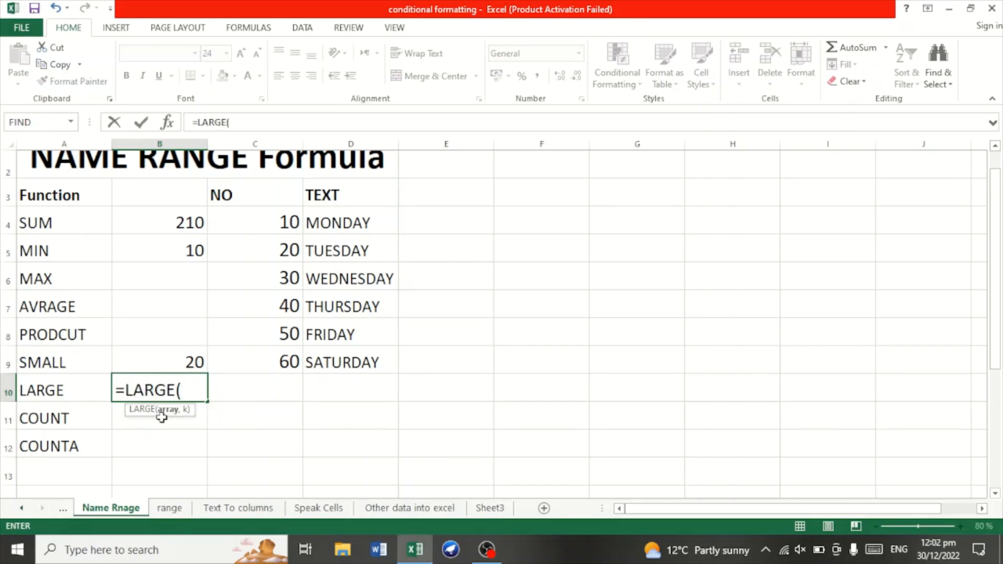
text(nu)
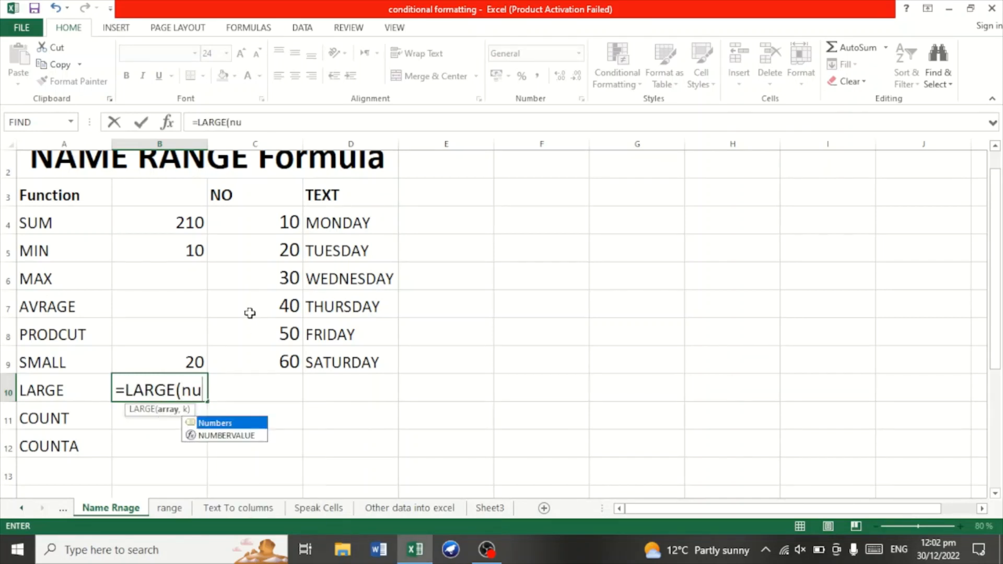
double_click(224, 426)
text(,)
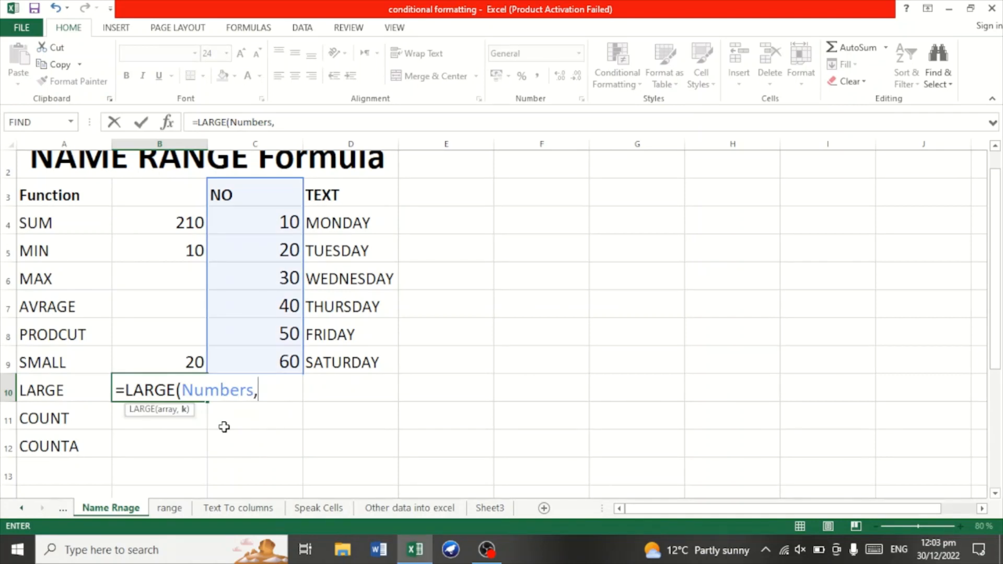
text(3)
key(Return)
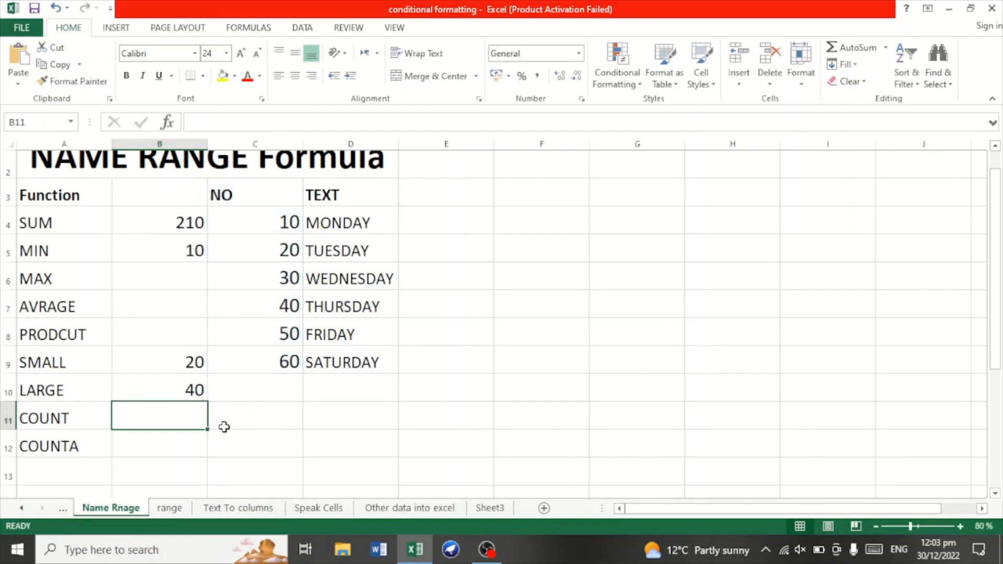
click(179, 390)
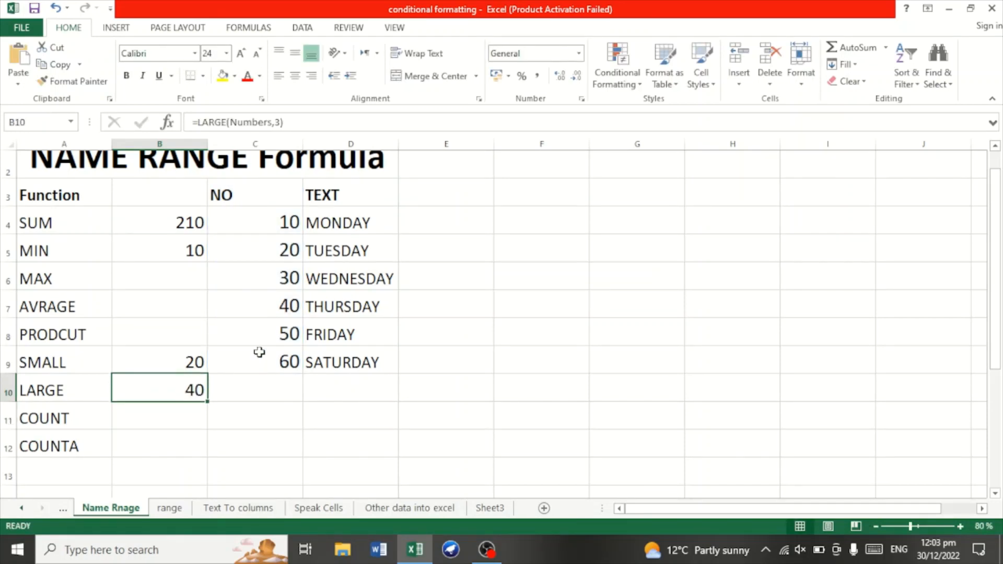
click(272, 311)
drag(272, 311, 280, 359)
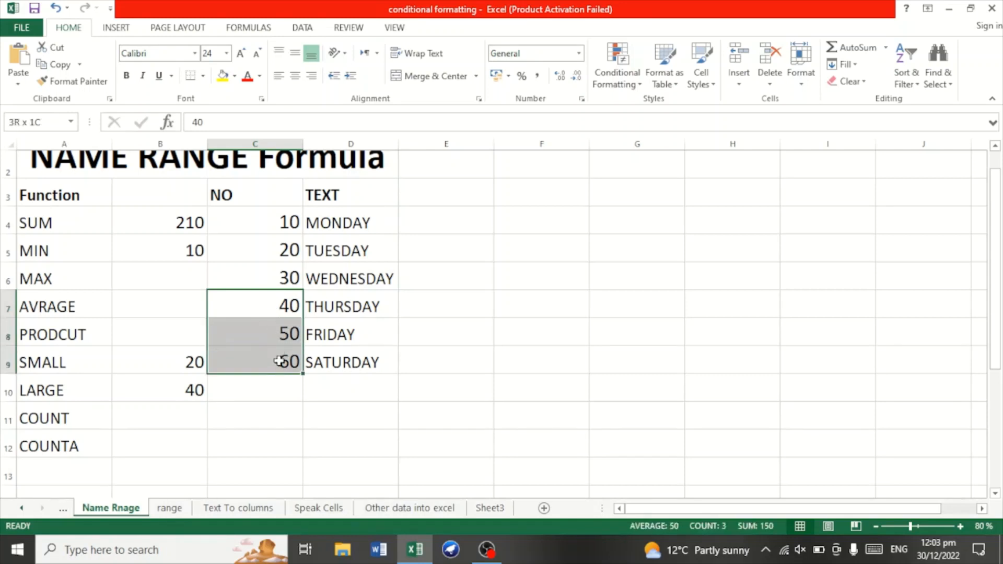
click(278, 310)
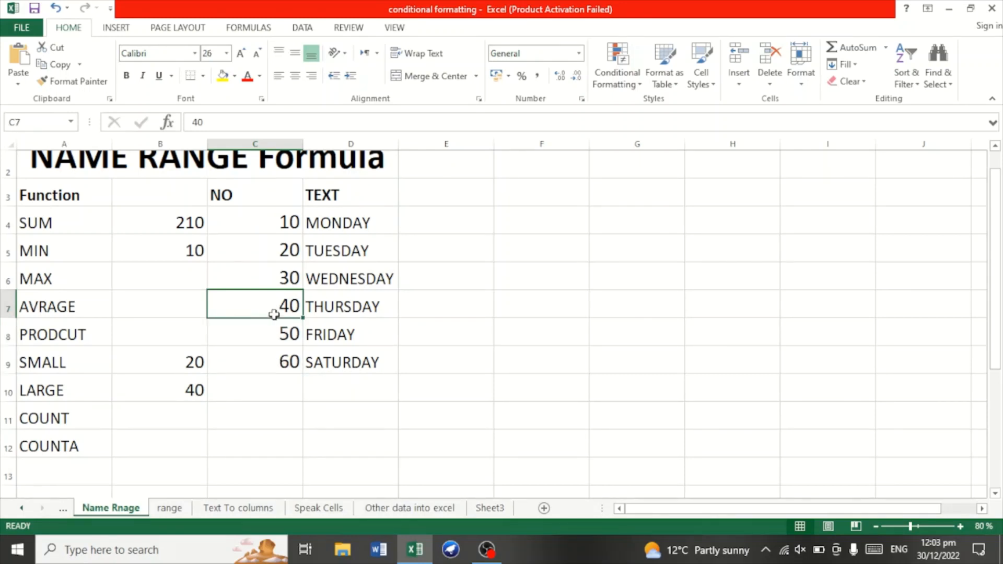
Enter the formula =COUNT(Numbers) in cell B11 beside COUNT and check its result against the values in C4:C9.
click(149, 420)
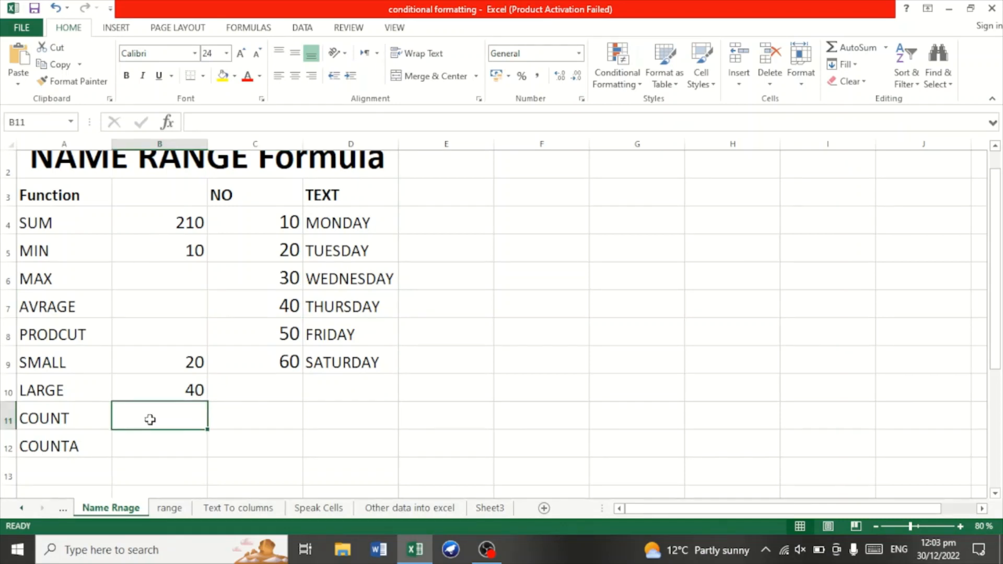
text(=count)
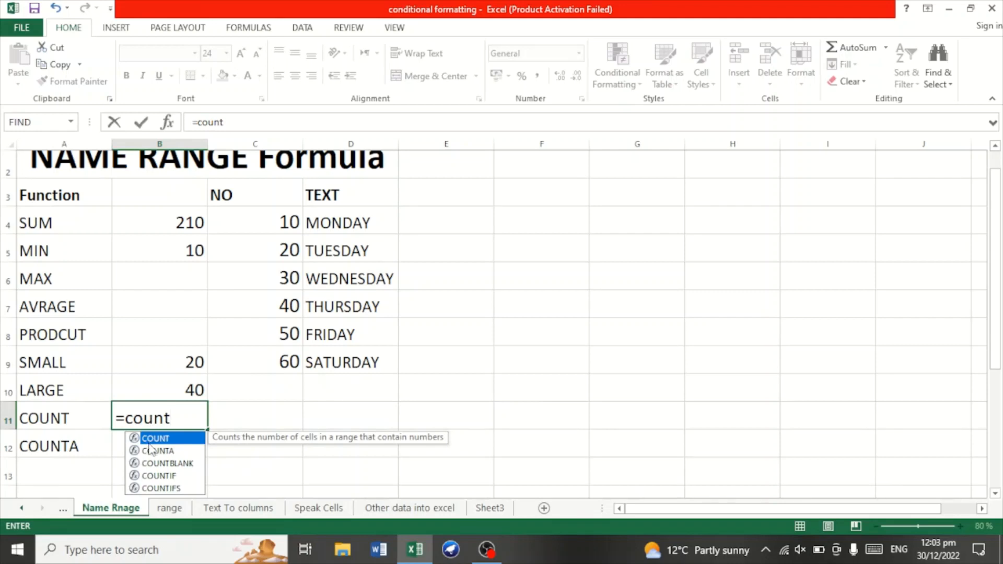
double_click(155, 440)
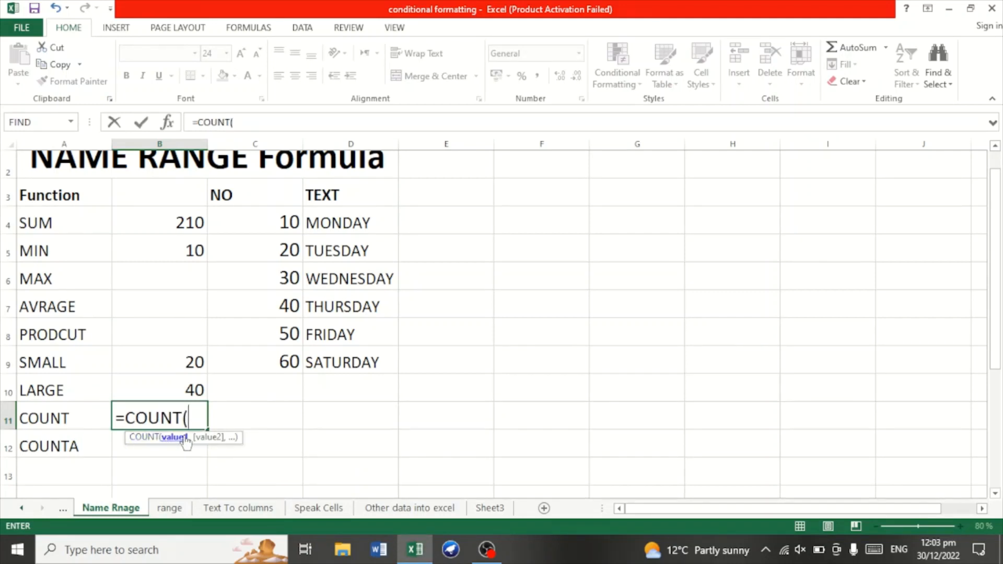
text(nu)
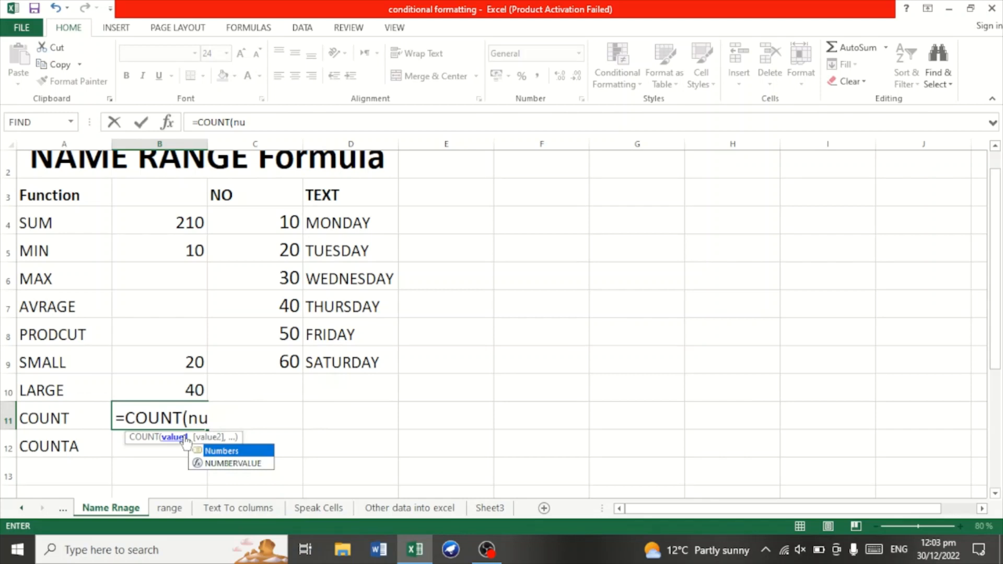
double_click(214, 450)
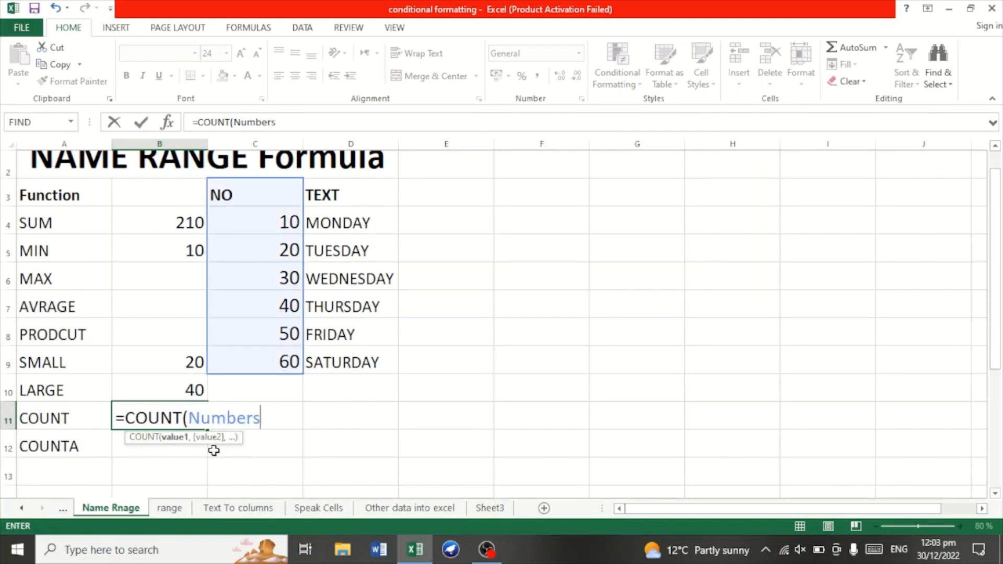
key(Return)
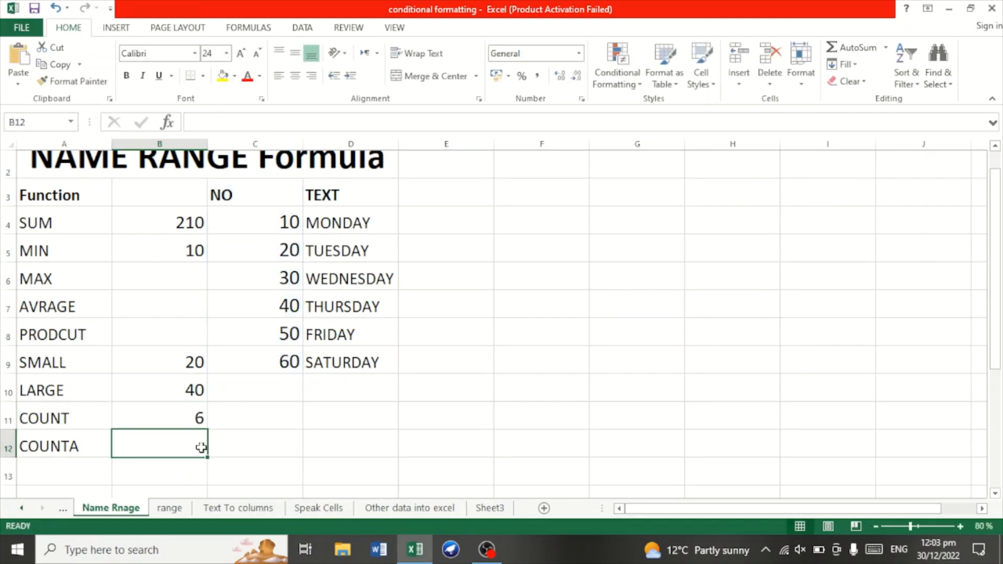
click(164, 420)
drag(259, 223, 266, 354)
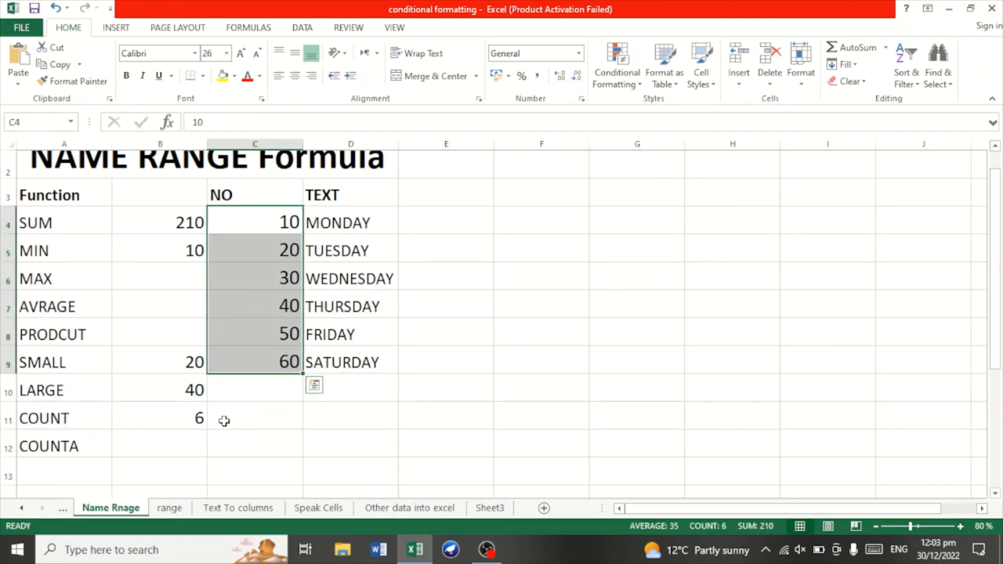
Enter the formula =COUNT(Text) in cell C11 to apply COUNT to the named range of weekday names.
click(265, 412)
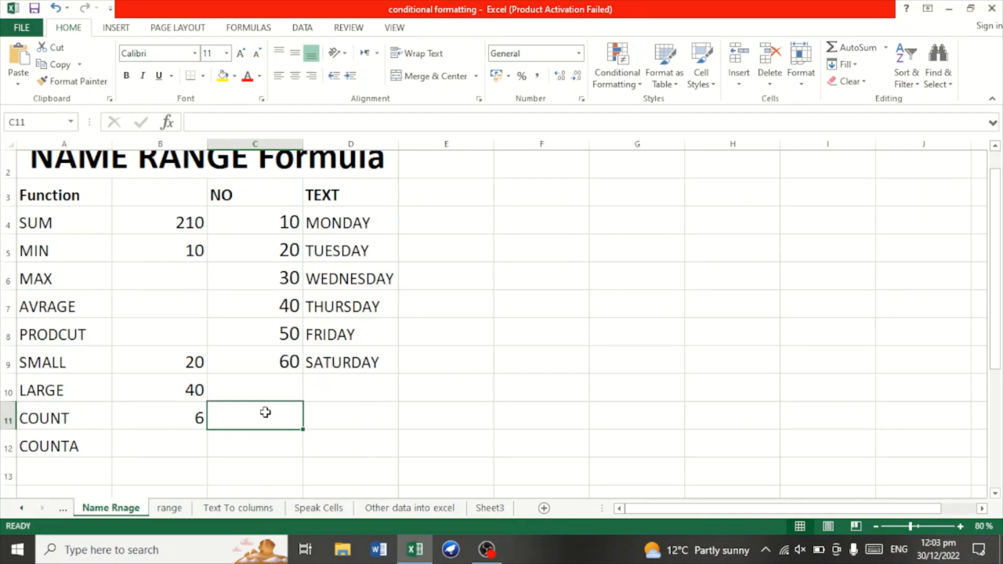
text(=c)
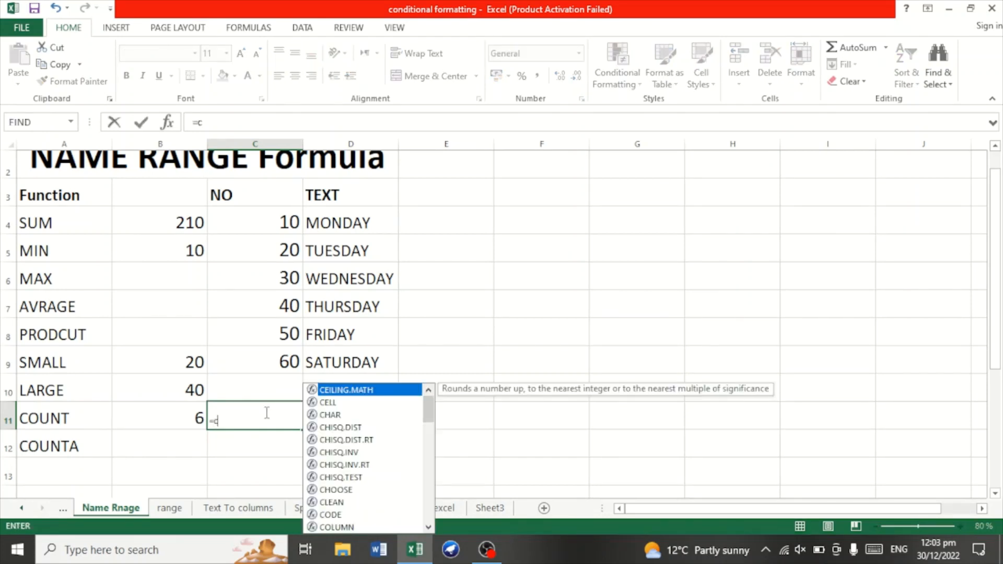
text(ount)
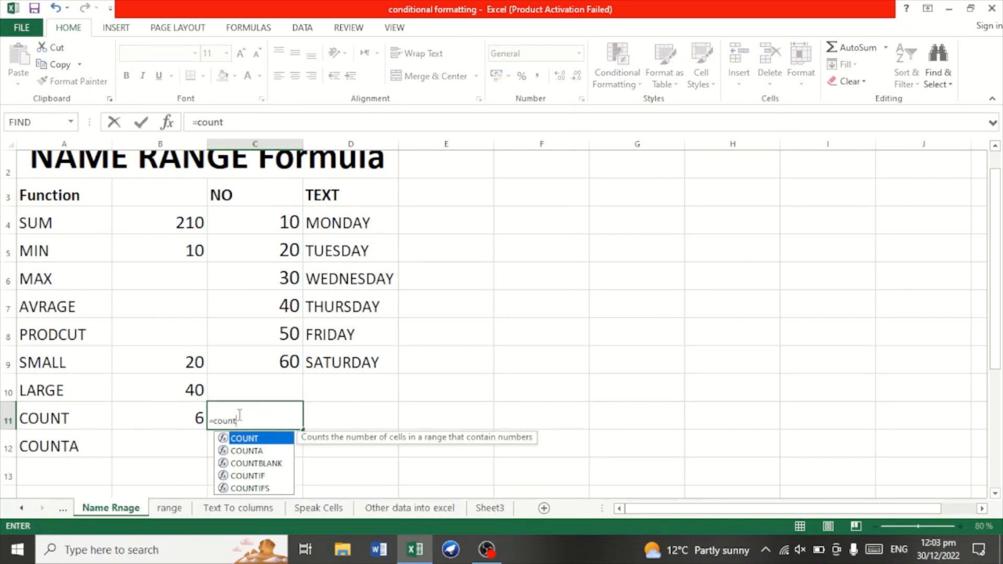
double_click(251, 442)
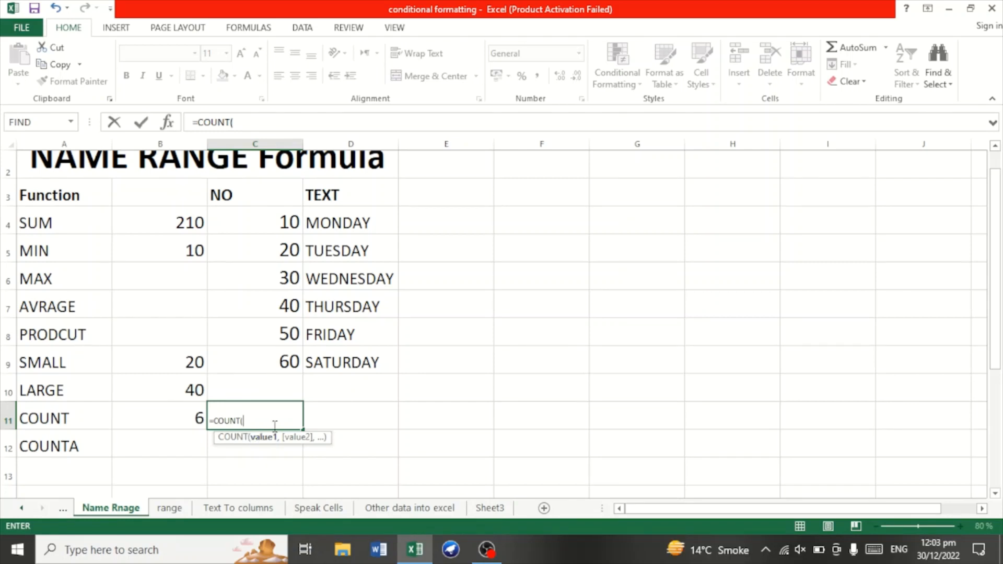
text(text)
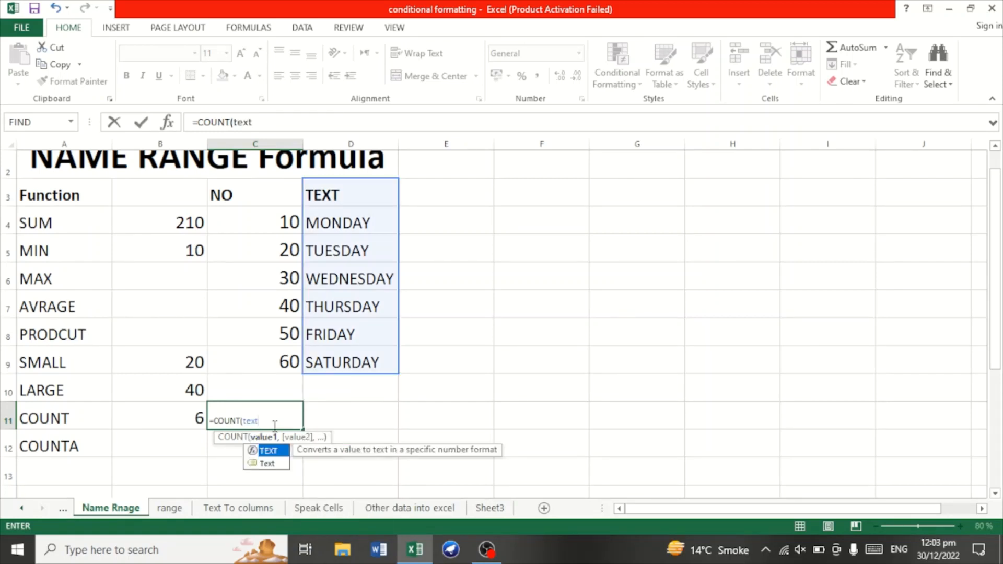
double_click(266, 464)
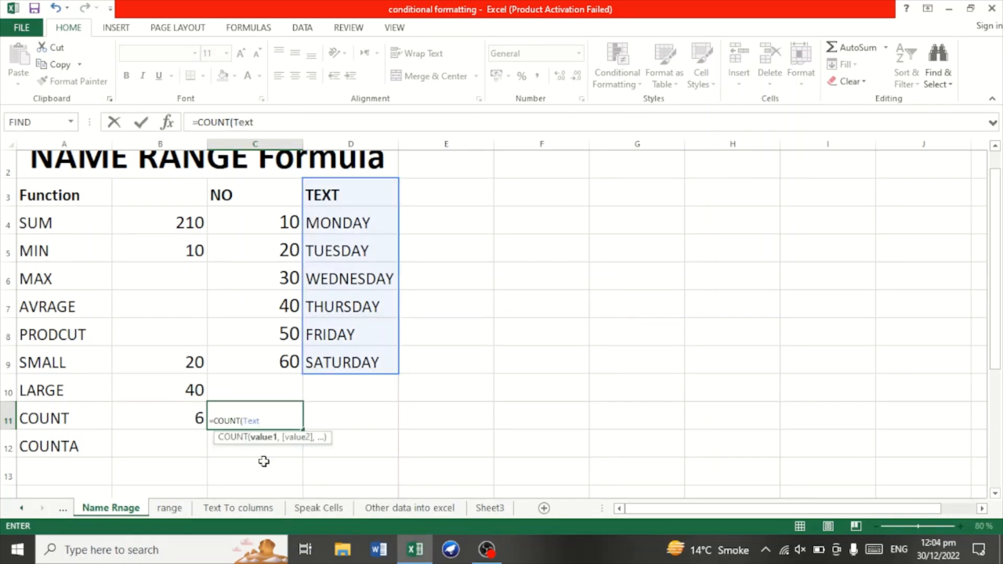
key(Return)
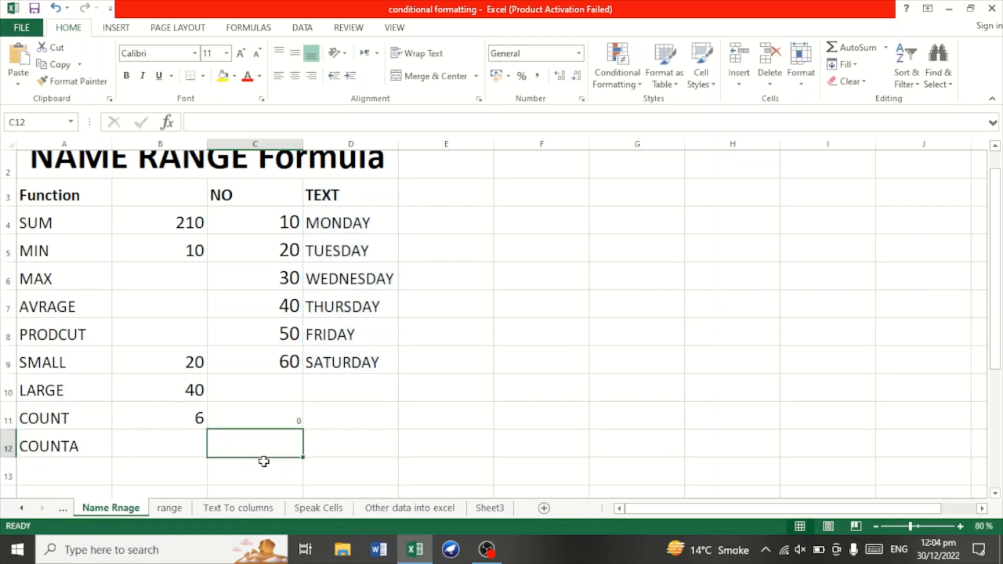
Increase the font size of the COUNT(Text) result in cell C11 to 18.
click(267, 420)
click(240, 52)
click(240, 52)
click(239, 52)
click(240, 52)
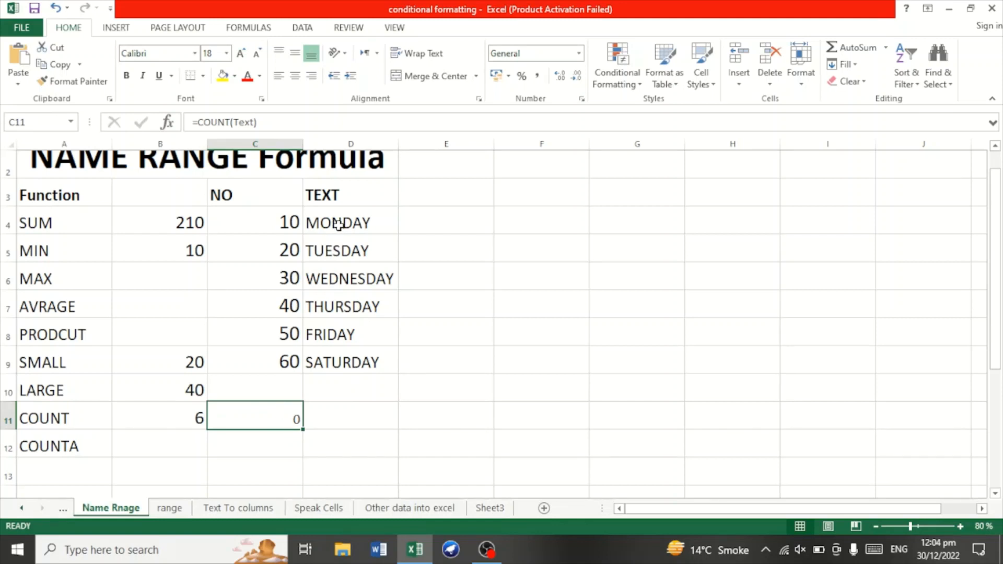
Compare the COUNT result in C11 with the weekday entries in D4:D9.
drag(338, 225, 355, 360)
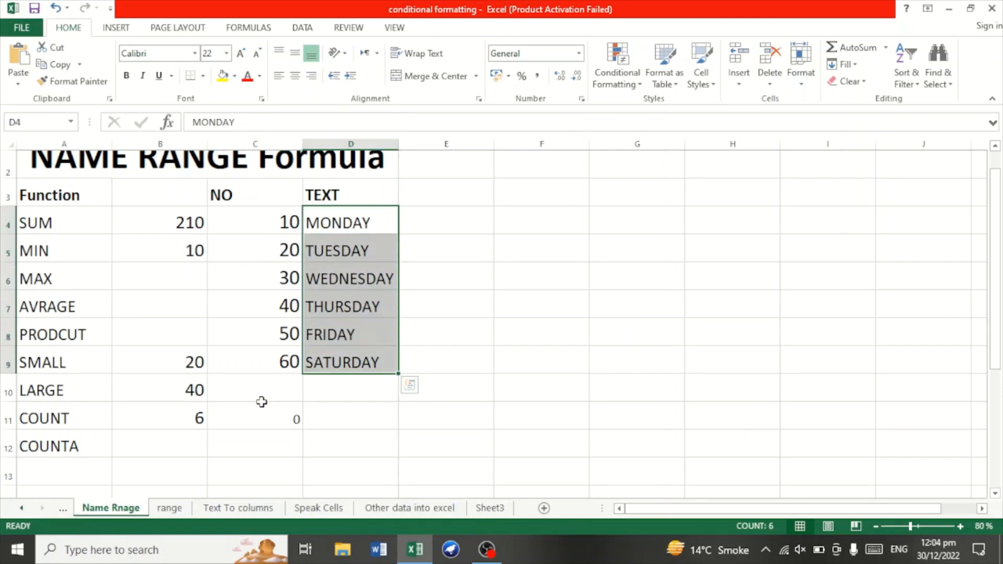
click(263, 417)
click(71, 420)
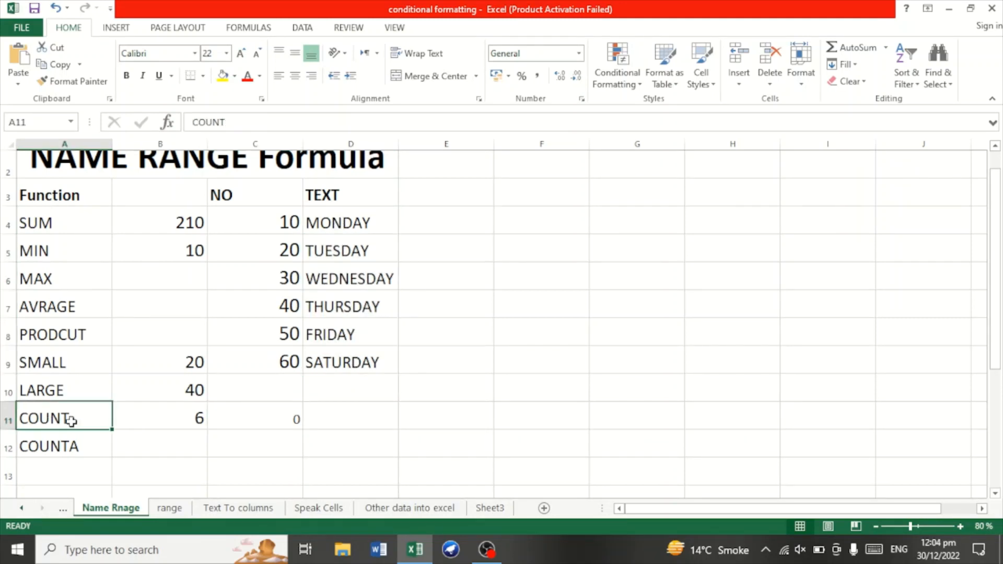
click(265, 419)
click(351, 220)
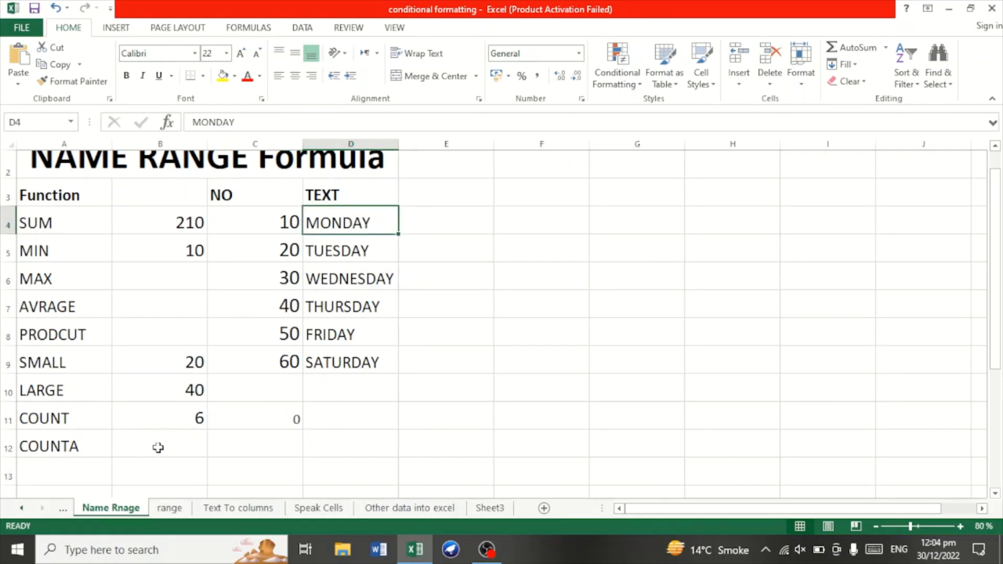
Increase the font size of the empty cells B12:C12 beside COUNTA to 26.
drag(159, 448, 264, 454)
click(241, 52)
click(241, 53)
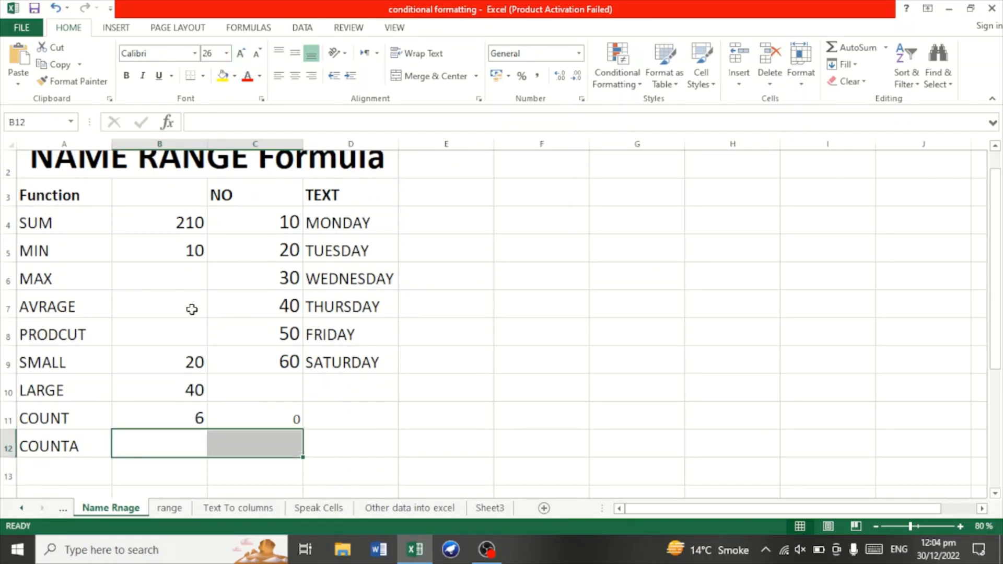
Enter the formula =COUNTA(Numbers) in cell B12 beside COUNTA and select the cell to review its formula.
click(163, 444)
text(=)
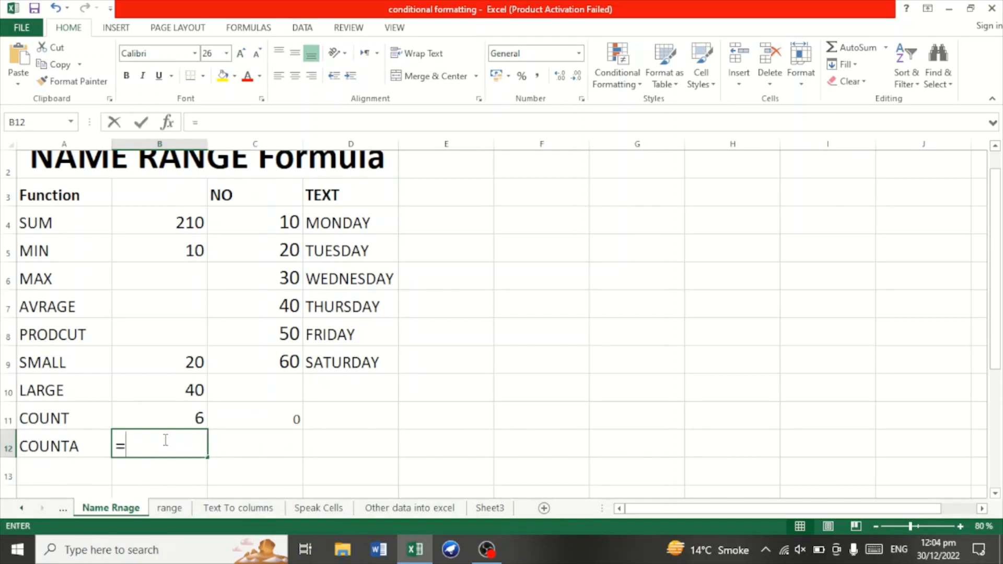
text(count)
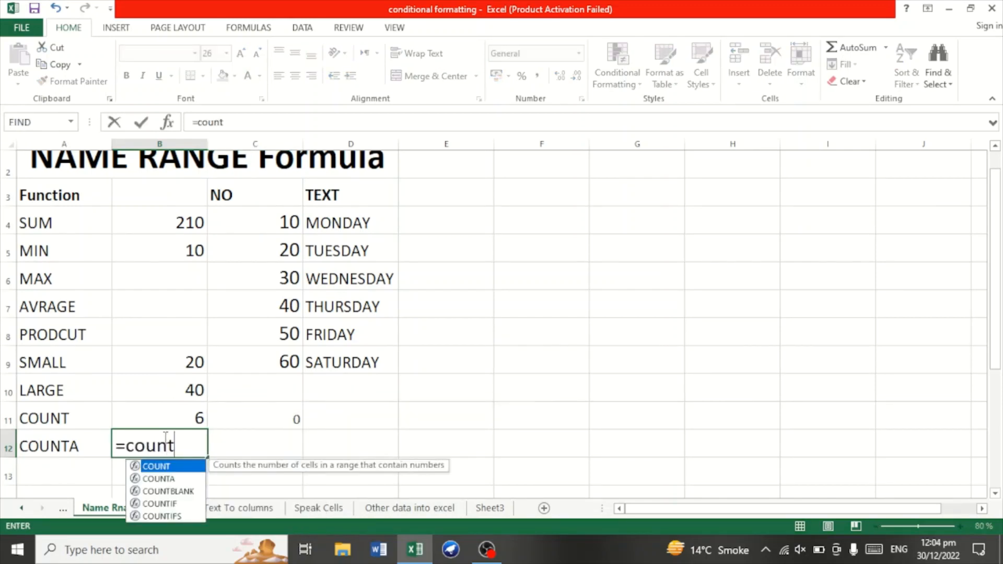
text(a)
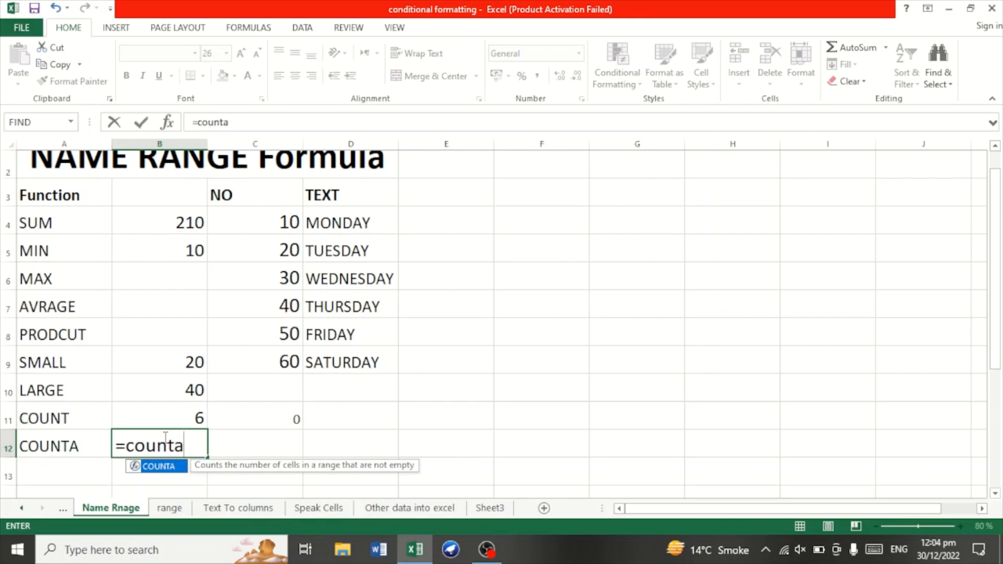
double_click(160, 469)
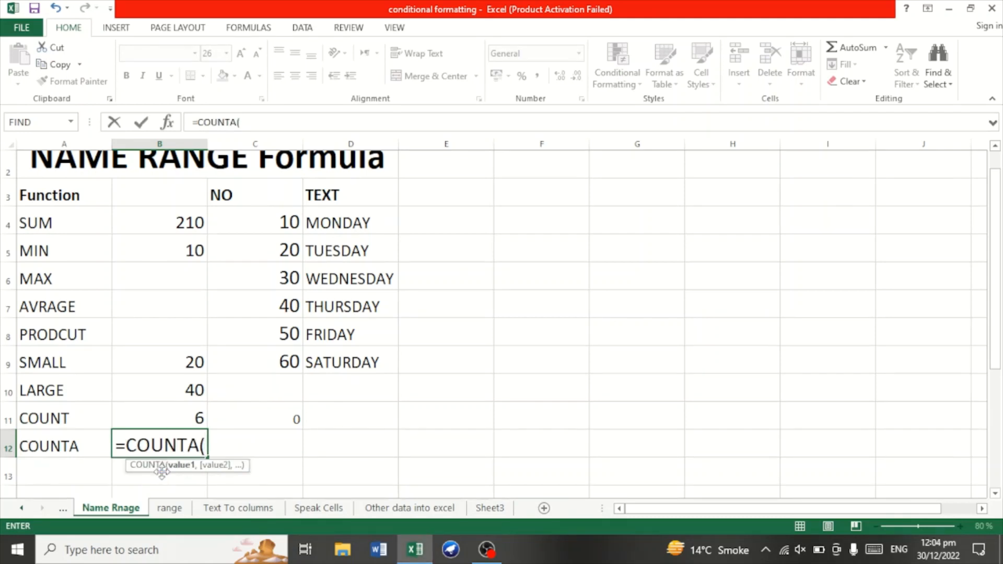
text(nu)
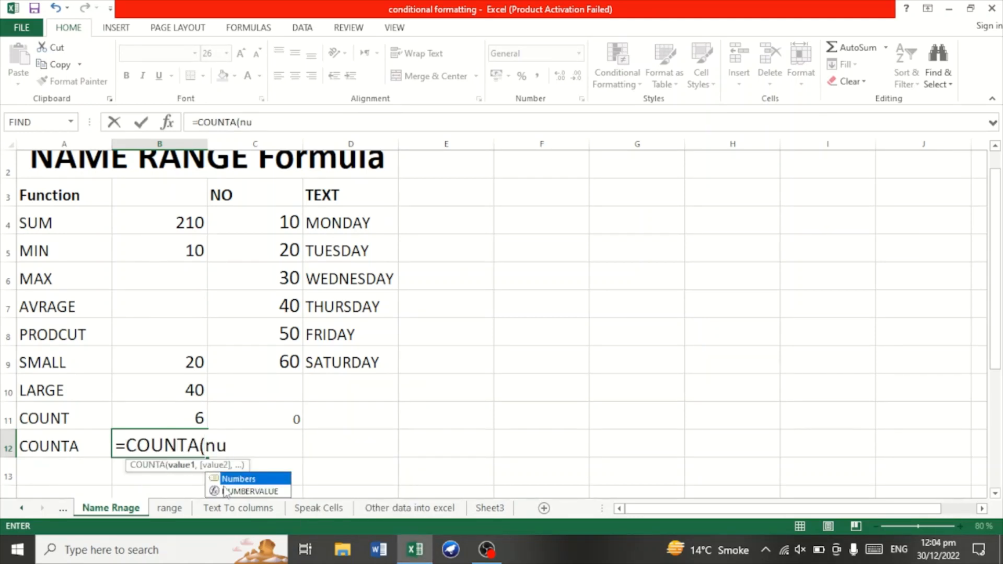
double_click(238, 478)
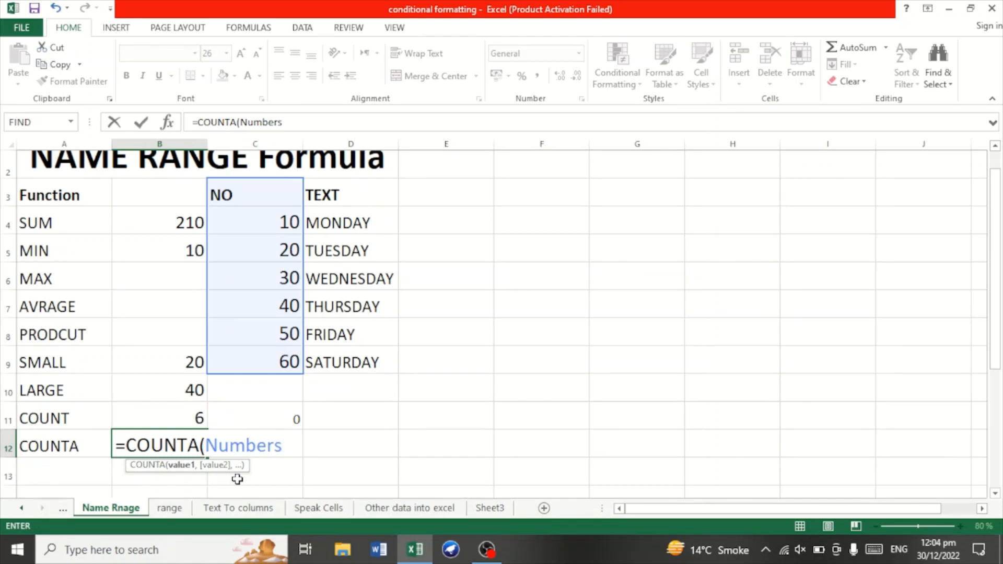
key(Return)
click(174, 451)
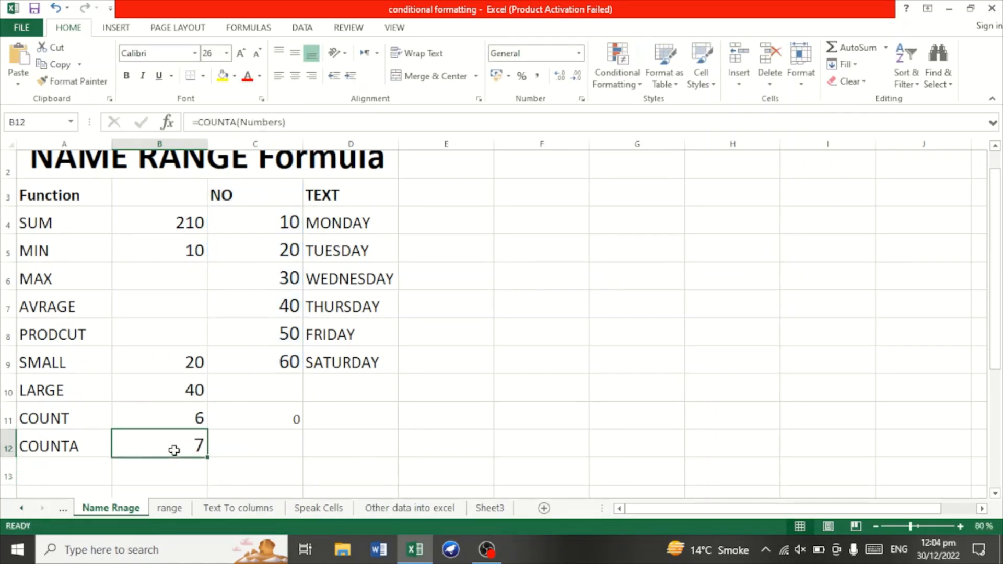
Compare the COUNT and COUNTA results in B11 and B12 with the NO column, both without and with its header, C3:C9.
drag(267, 218, 277, 358)
click(193, 419)
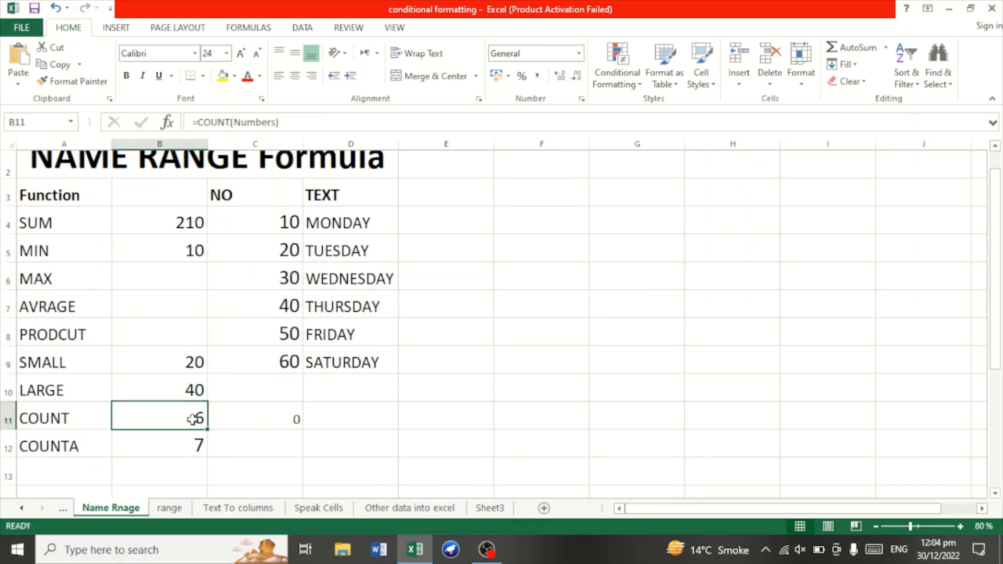
click(183, 443)
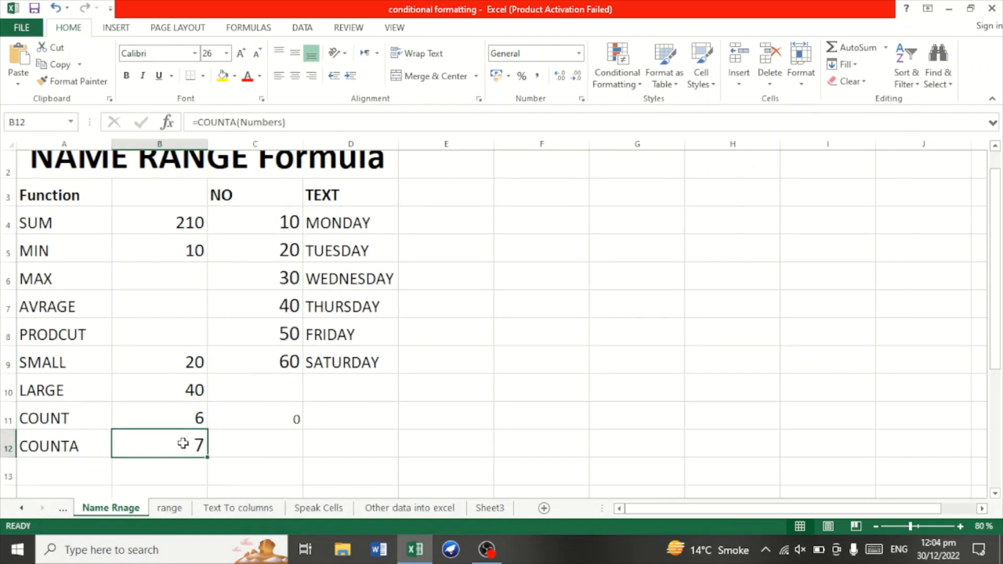
click(251, 193)
drag(251, 193, 263, 357)
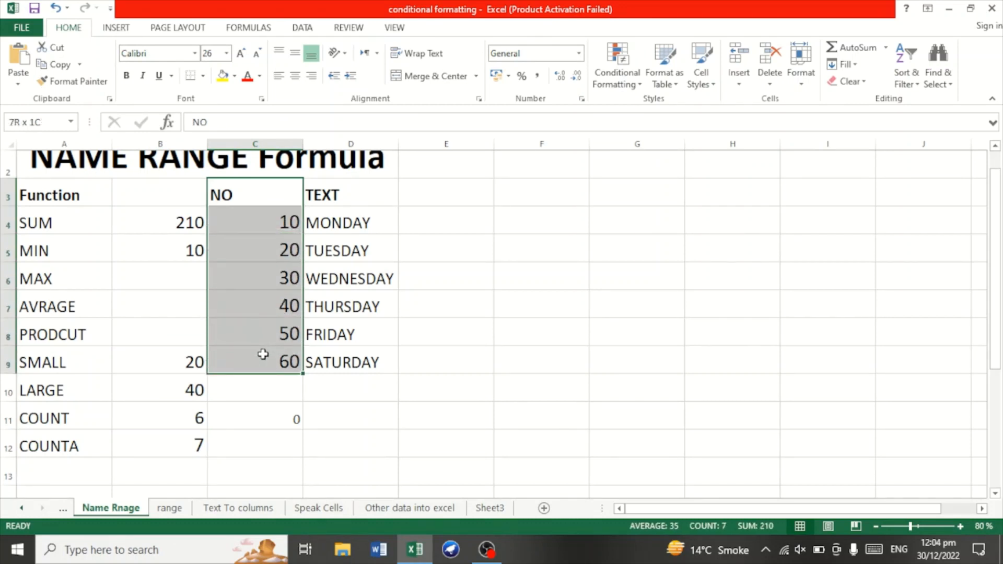
click(175, 447)
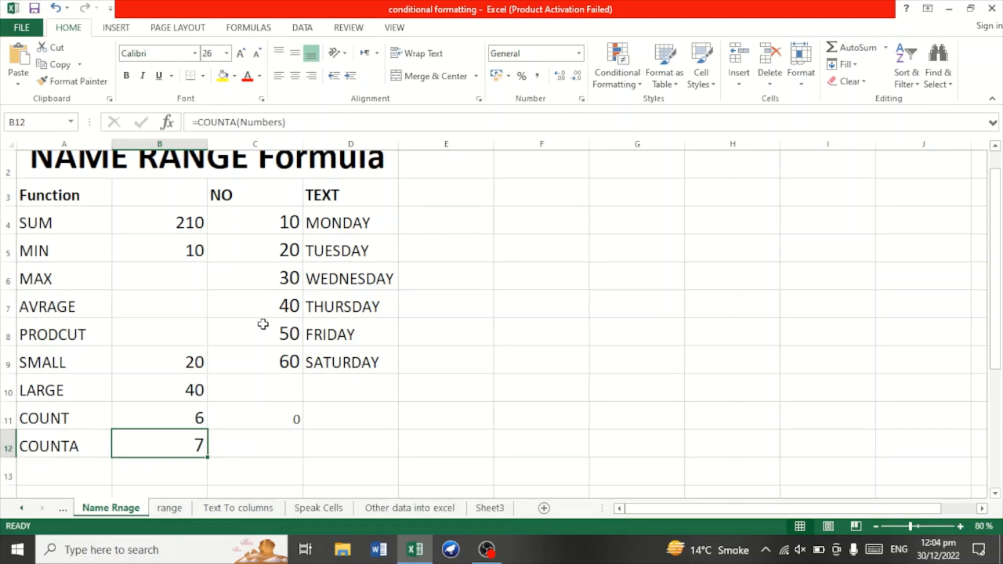
Enter the formula =COUNTA(Text) in cell C12 and select the cell to review its formula.
click(257, 443)
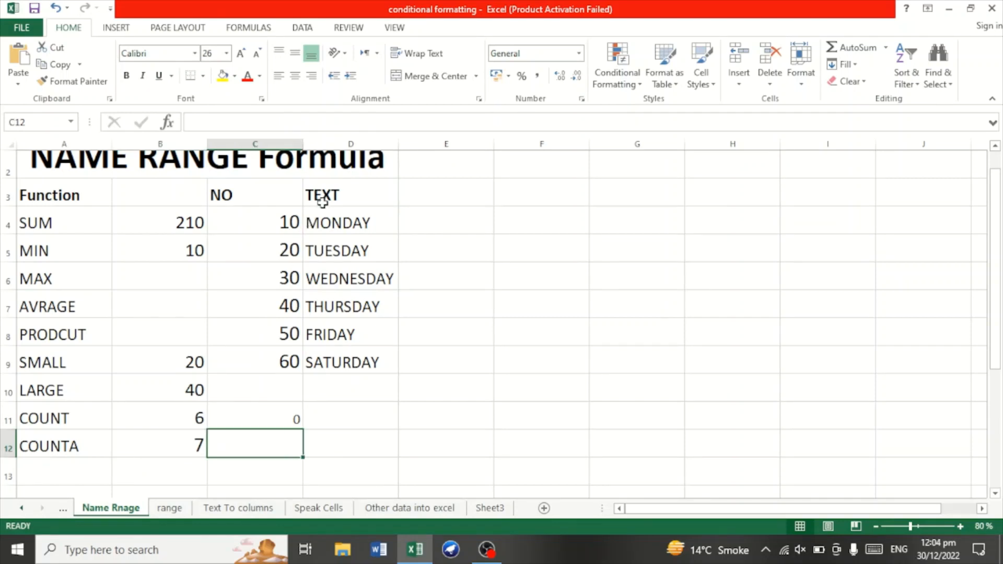
text(=)
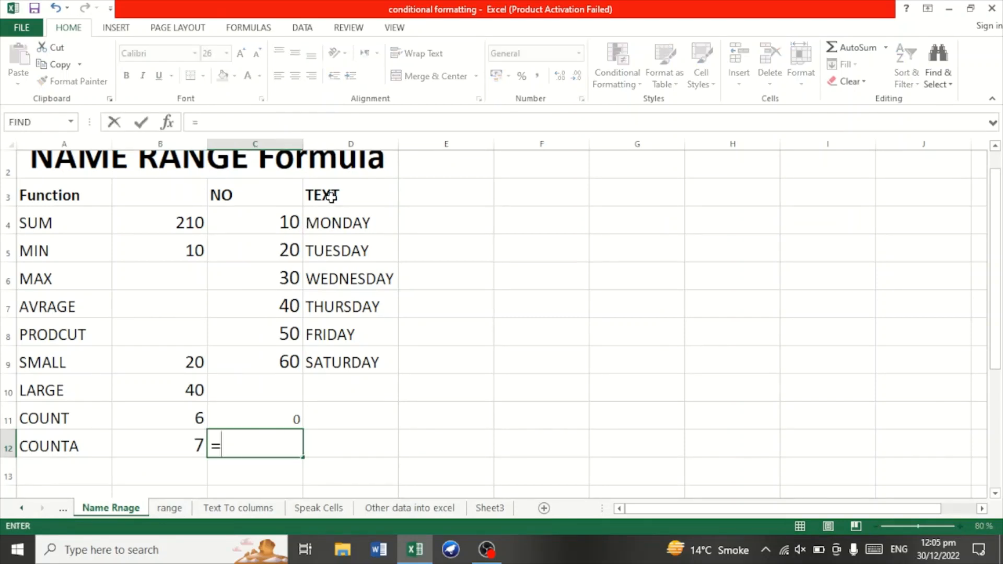
text(counta)
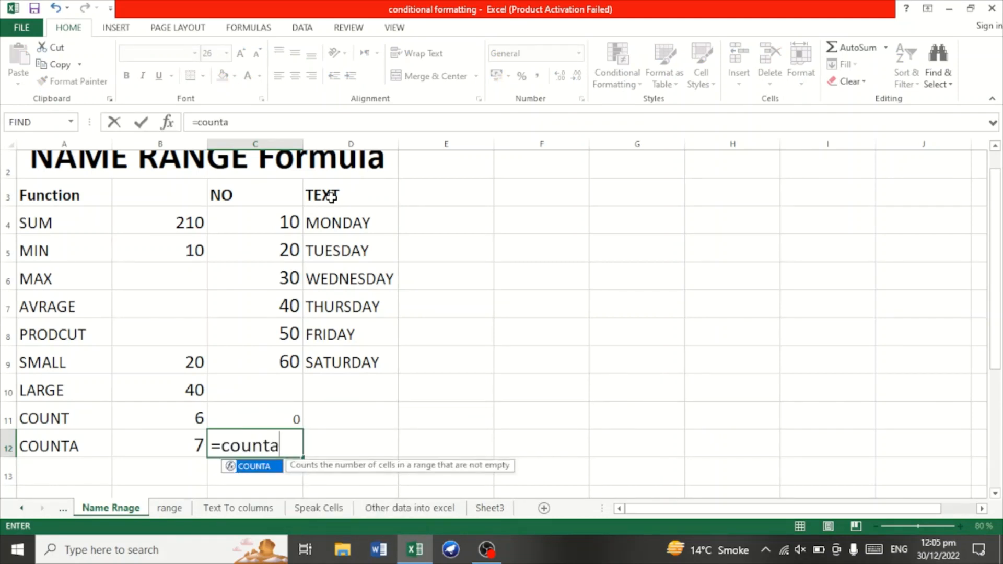
double_click(256, 466)
text(text)
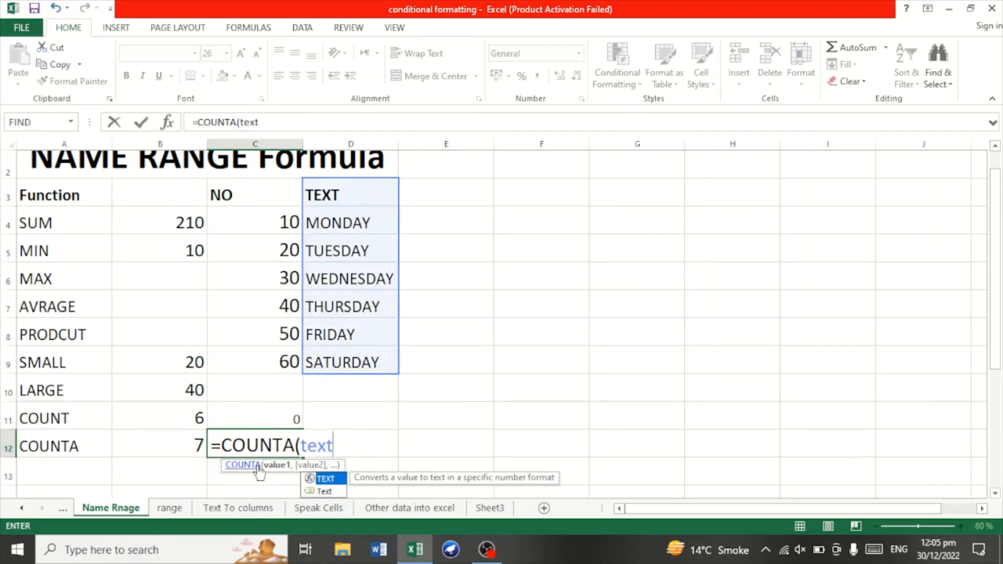
key(Return)
click(258, 439)
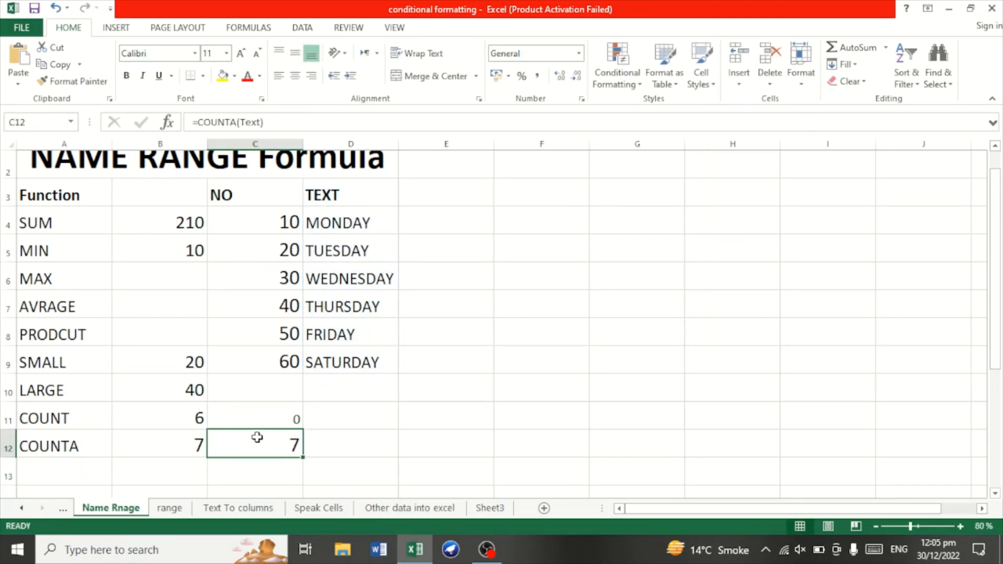
Compare the COUNTA result in cell C12 with the TEXT column entries including the header, D3:D9.
drag(324, 196, 338, 354)
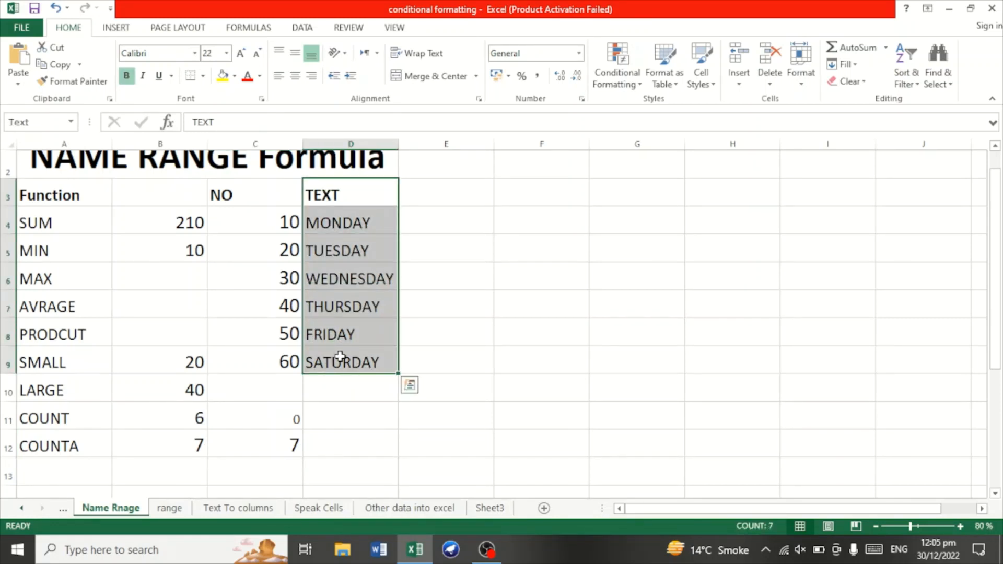
click(296, 446)
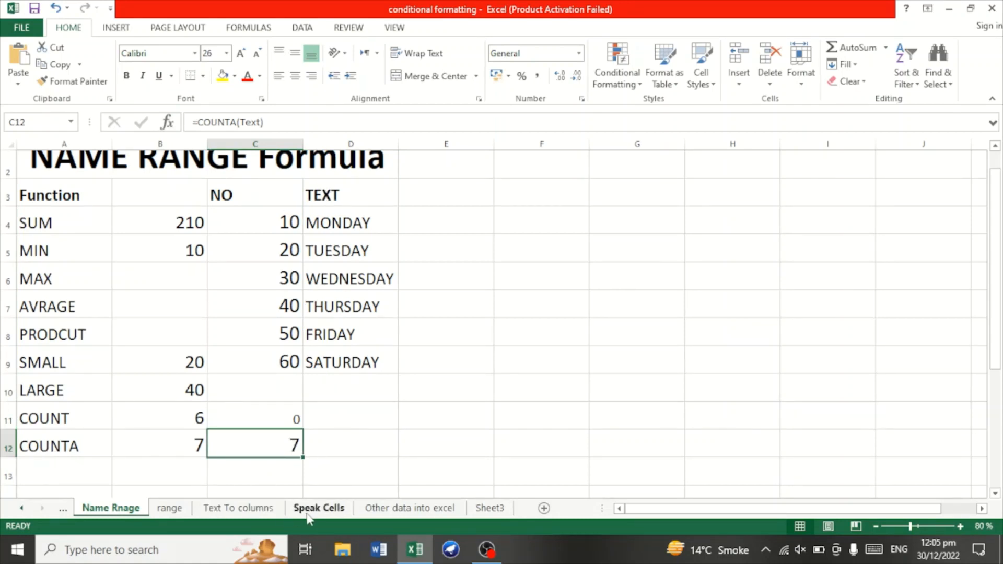
Enter the formula =SUM(Numbers) in cell G7 of Sheet3 and, after reviewing it, switch to the range sheet.
click(489, 508)
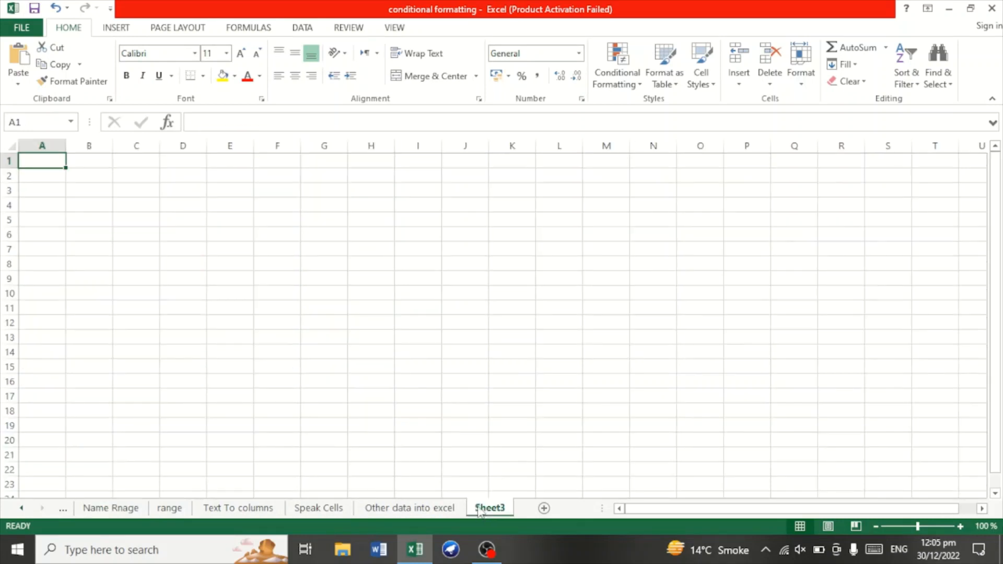
click(319, 251)
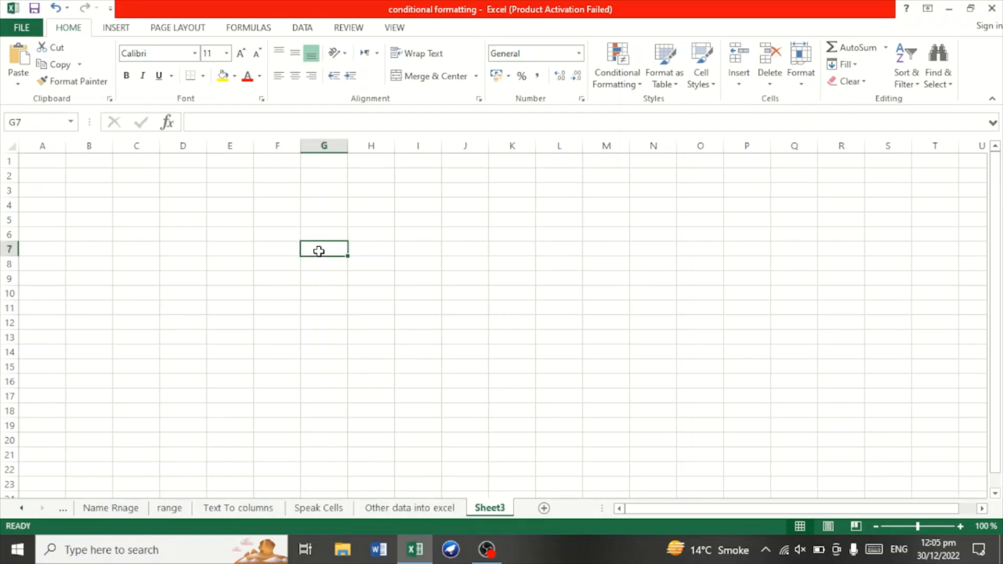
text(=)
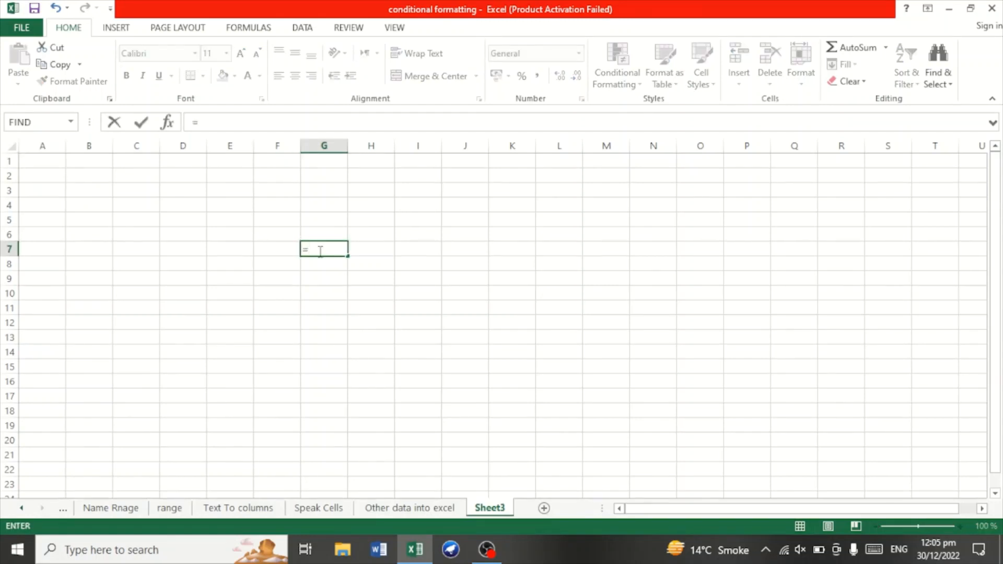
text(sum)
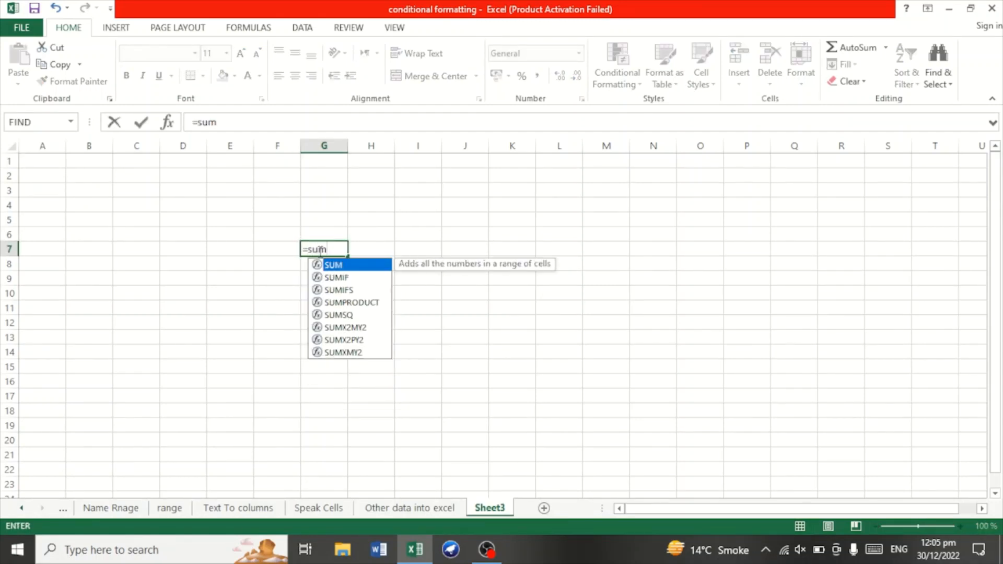
double_click(336, 266)
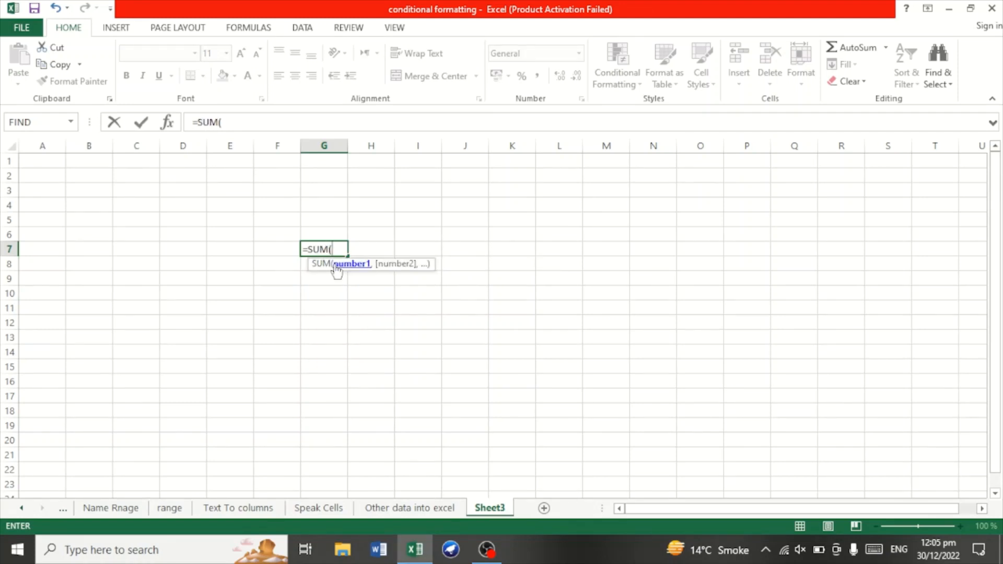
text(nu)
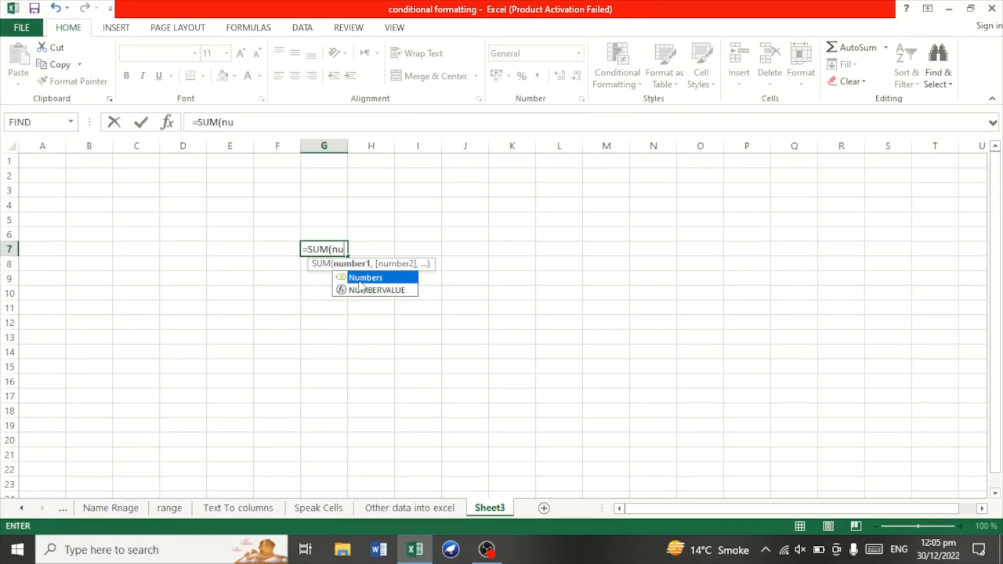
double_click(359, 282)
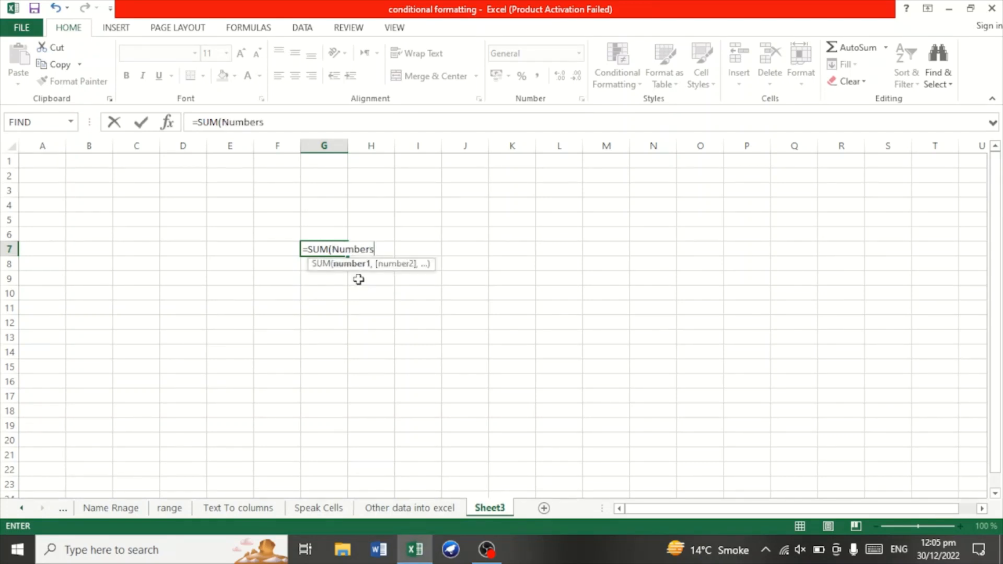
key(Return)
click(324, 251)
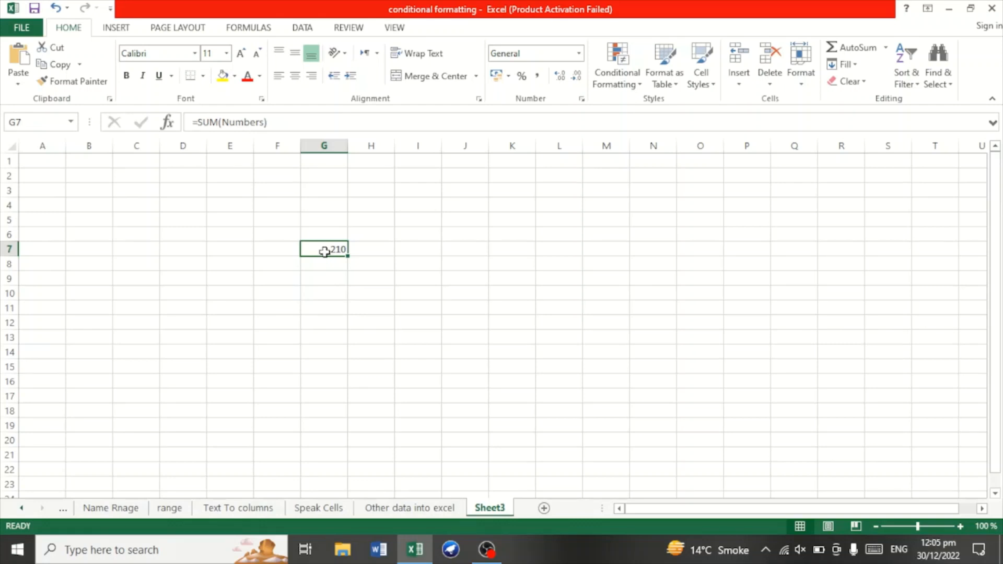
click(171, 509)
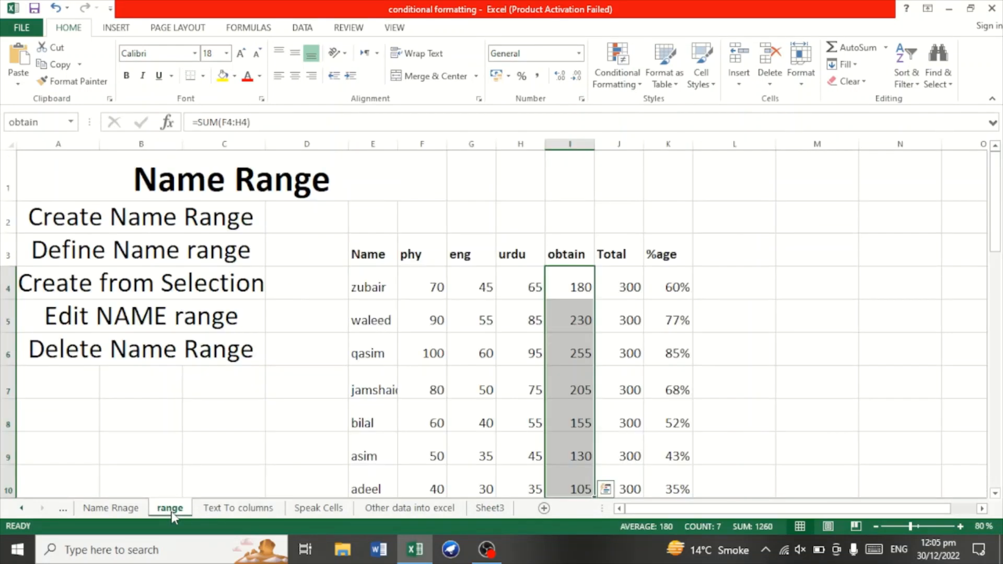